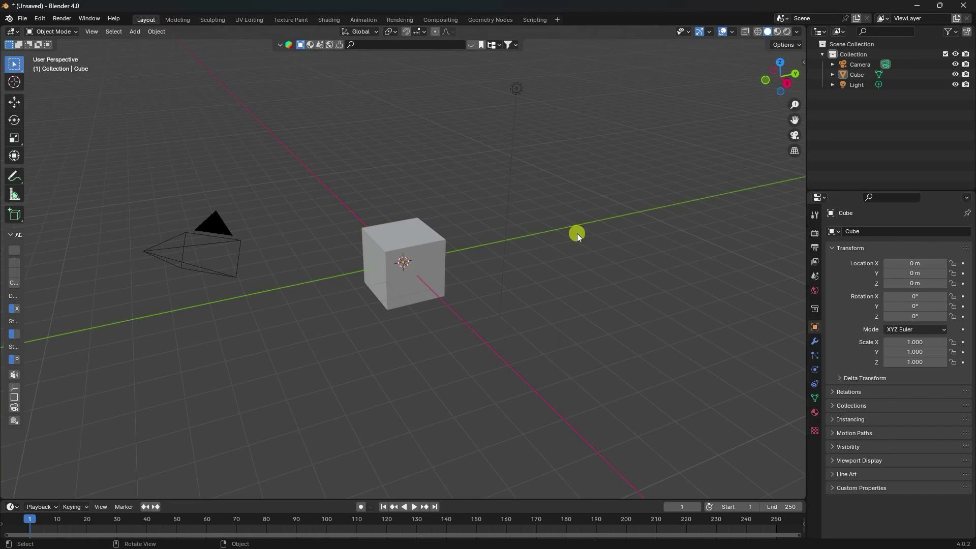
# Delete the default camera, cube and light, and add a new cylinder
pyautogui.moveTo(601, 190); pyautogui.dragTo(122, 449)
pyautogui.press('Delete')
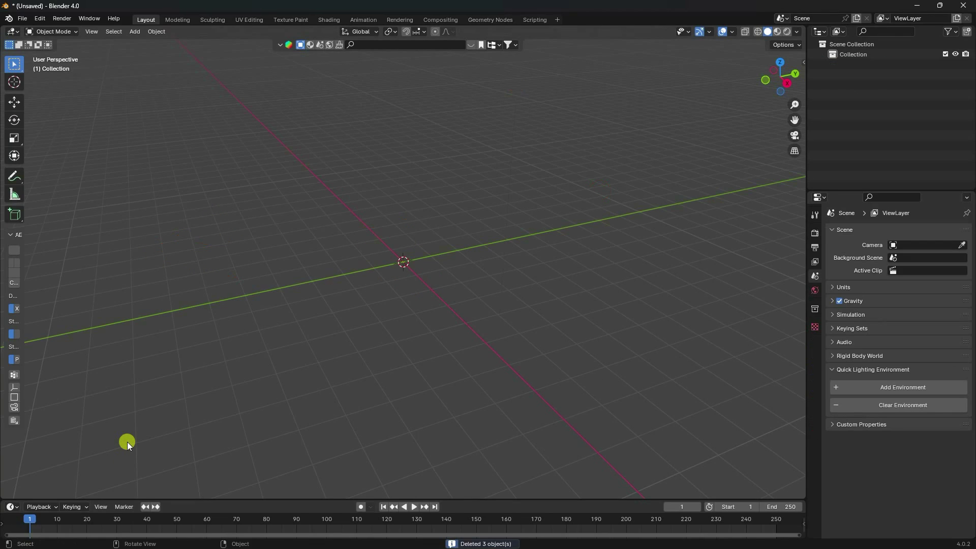
pyautogui.click(134, 33)
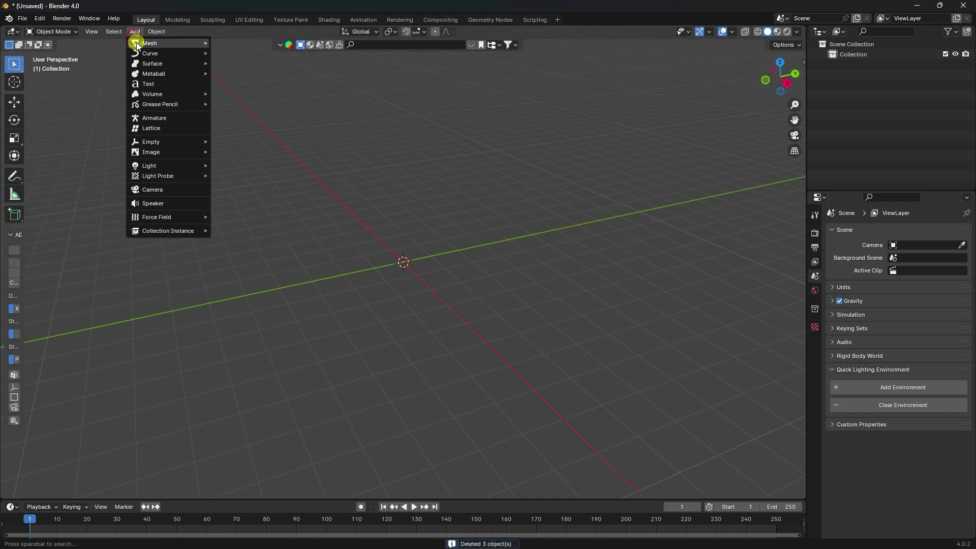
pyautogui.moveTo(136, 42)
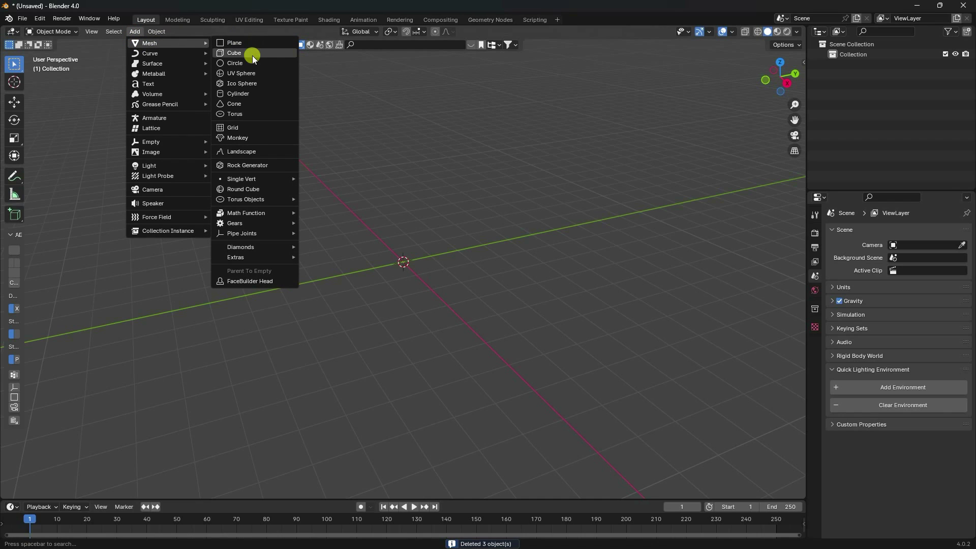
pyautogui.click(248, 93)
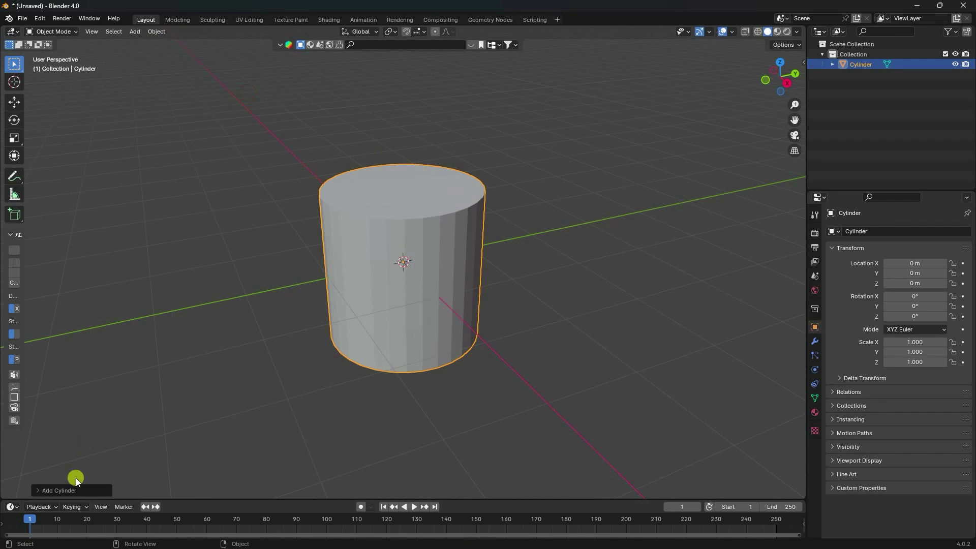
# Give the cylinder 300 vertices and a 3.5 m radius
pyautogui.click(54, 490)
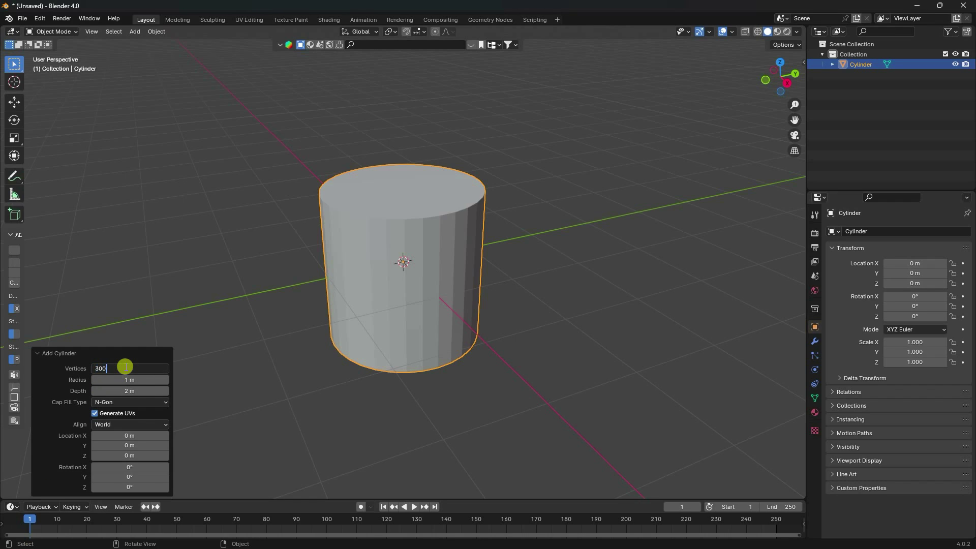
pyautogui.click(126, 367)
pyautogui.write('300')
pyautogui.press('Return')
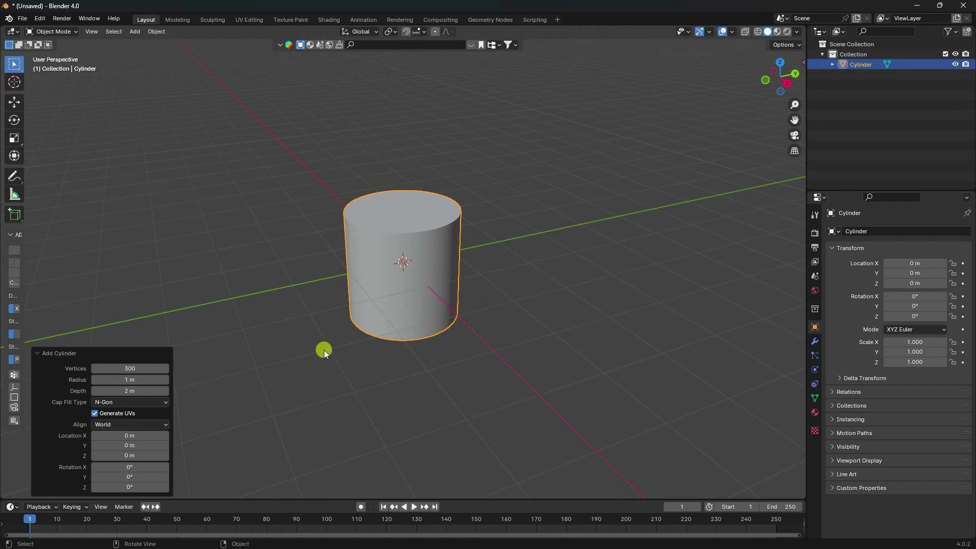
pyautogui.moveTo(133, 379); pyautogui.dragTo(237, 384)
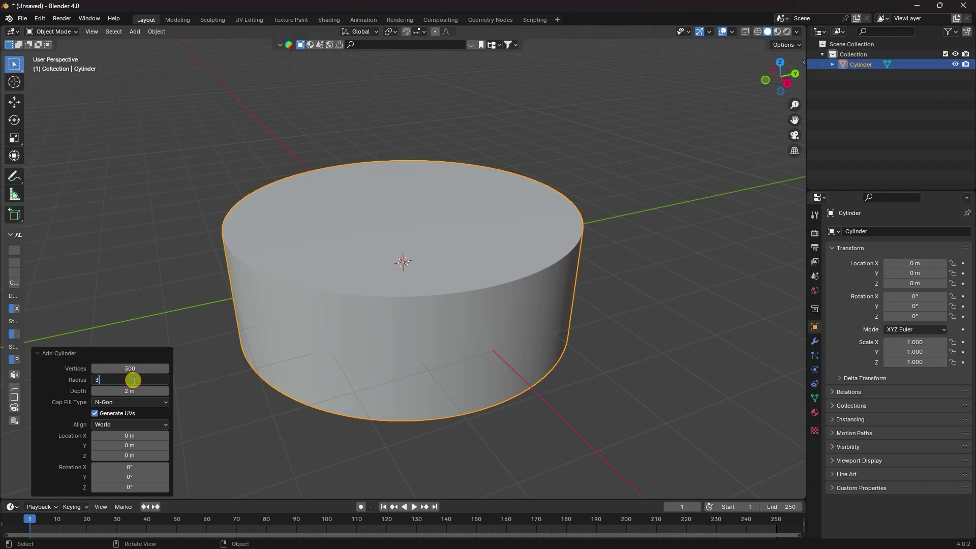
pyautogui.press('Return')
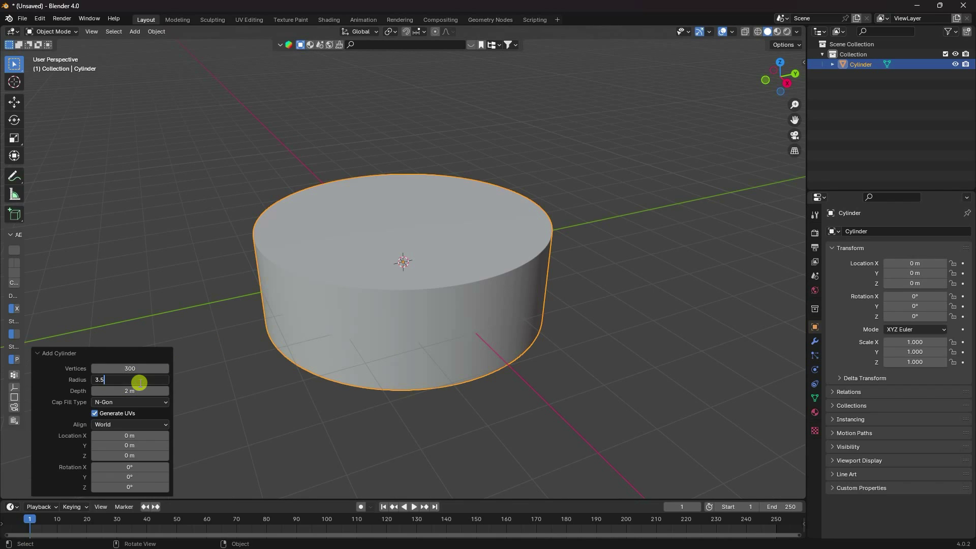
pyautogui.press('Return')
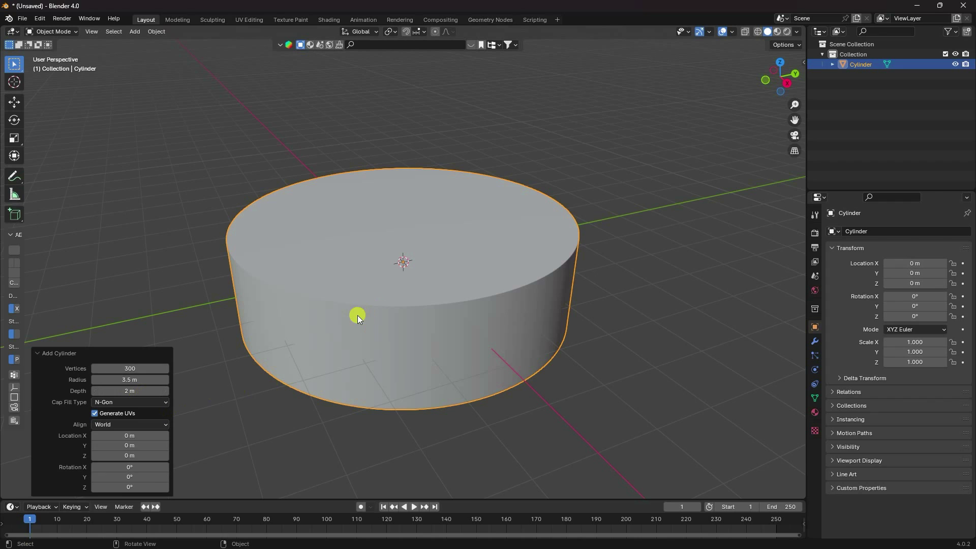
# Set the cylinder's cap fill type to N-Gon
pyautogui.click(108, 402)
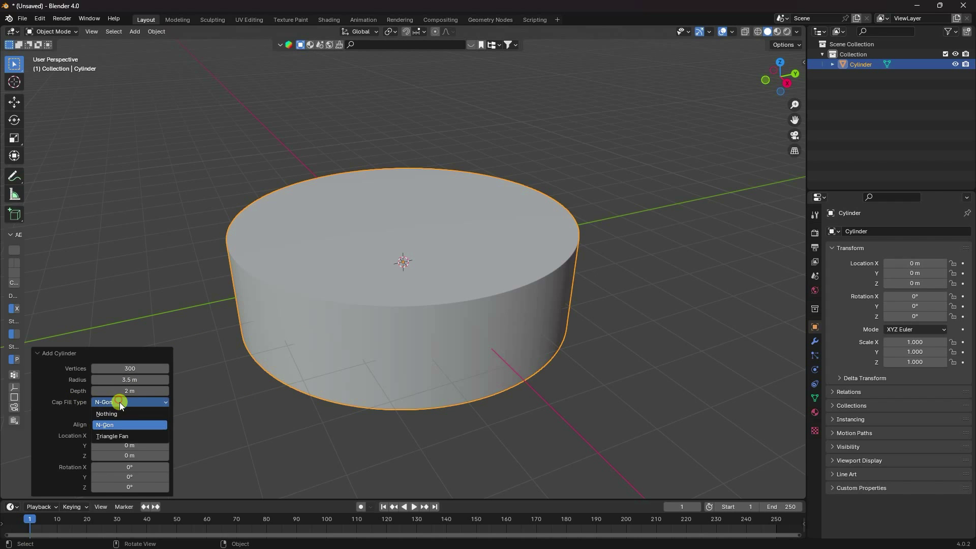
pyautogui.click(117, 413)
pyautogui.moveTo(356, 282)
pyautogui.mouseDown(button='middle')
pyautogui.moveTo(364, 309)
pyautogui.moveTo(363, 297)
pyautogui.mouseUp(button='middle')
pyautogui.click(112, 402)
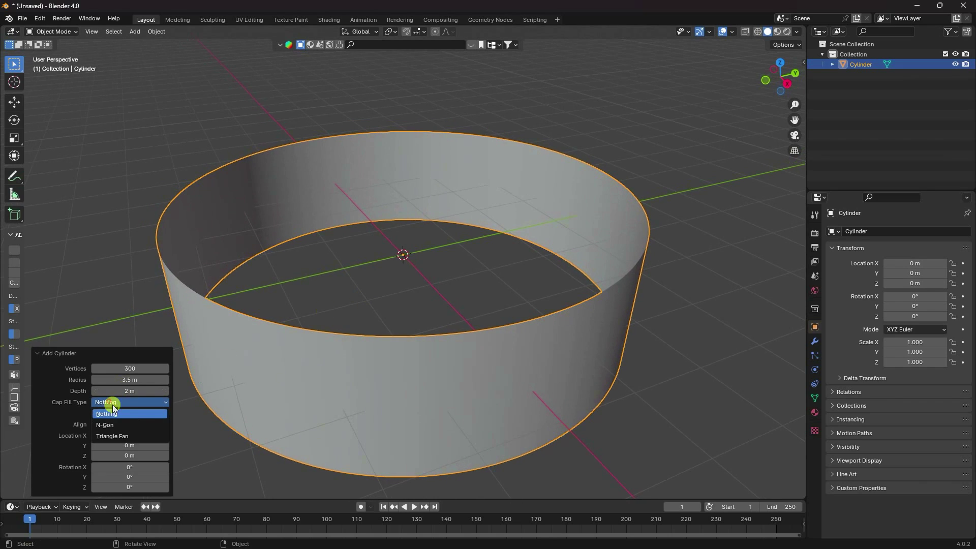
pyautogui.click(113, 425)
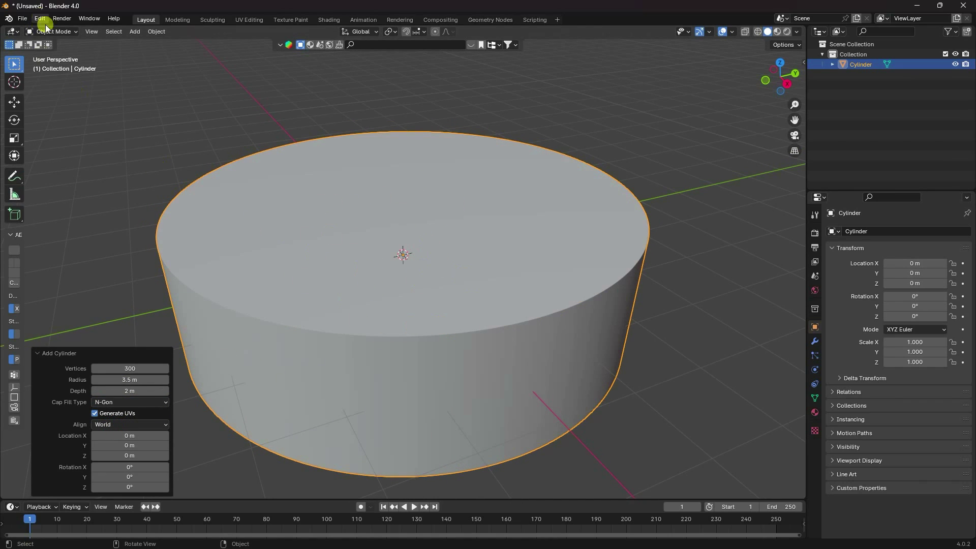
# In Edit Mode, delete the cylinder's top face to make an open container
pyautogui.click(65, 32)
pyautogui.click(55, 54)
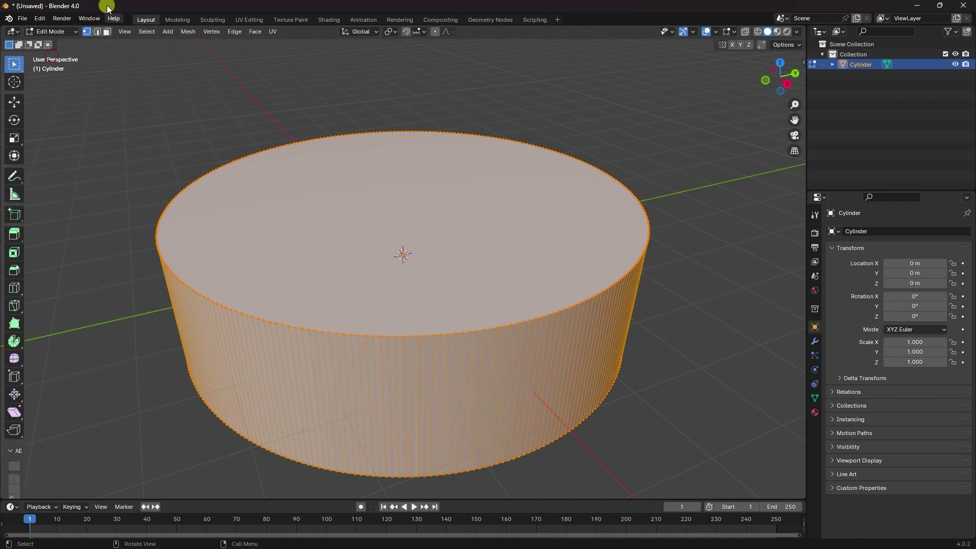
pyautogui.click(105, 32)
pyautogui.click(317, 181)
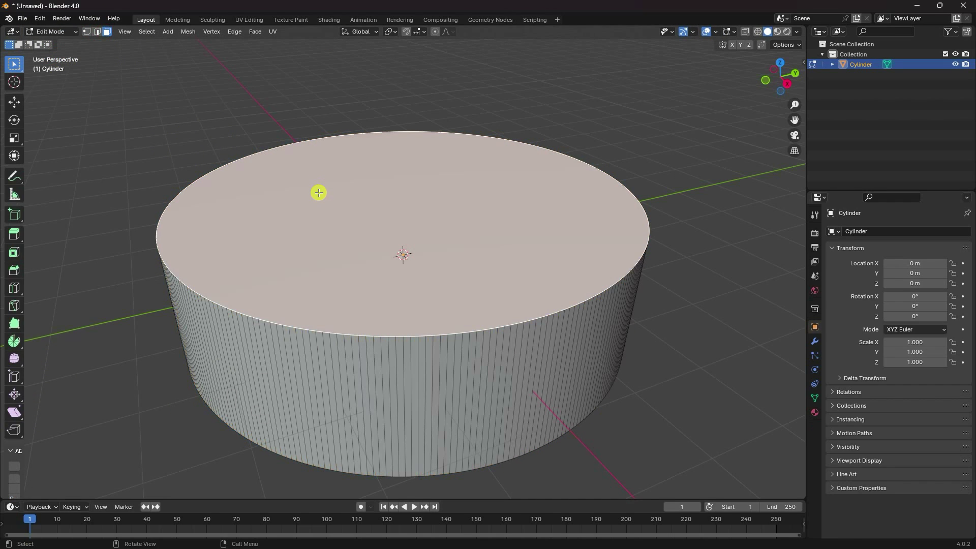
pyautogui.press('x')
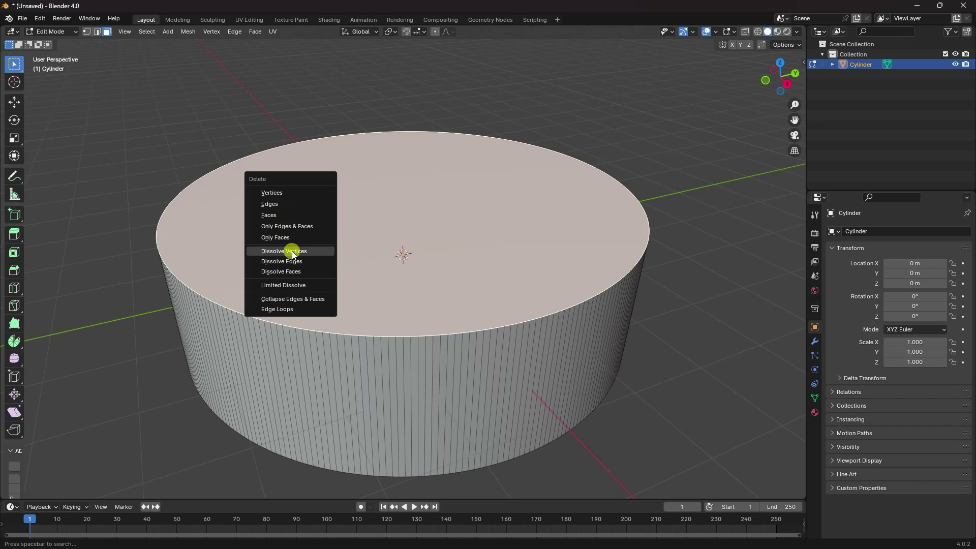
pyautogui.click(285, 216)
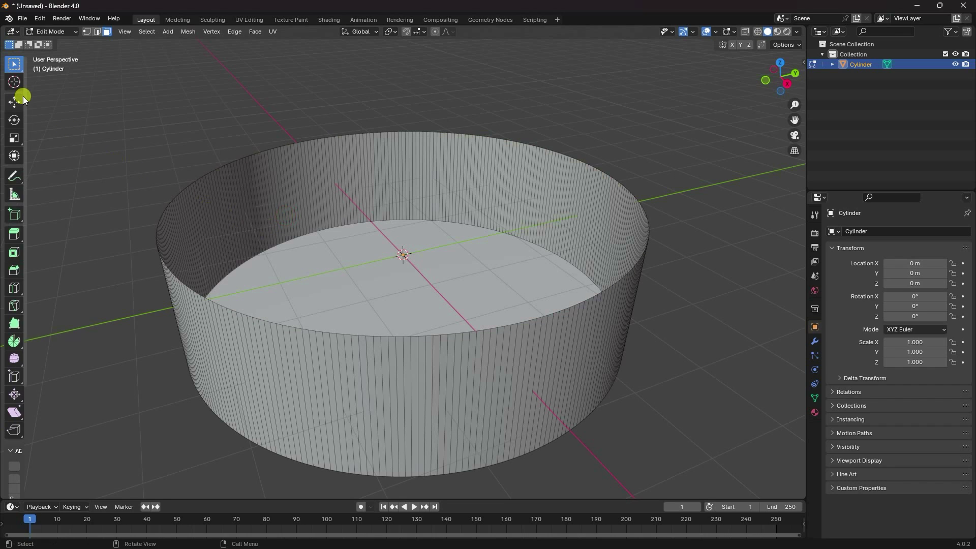
# Back in Object Mode, raise the cylinder to a Z location of 1 m
pyautogui.click(53, 32)
pyautogui.click(53, 44)
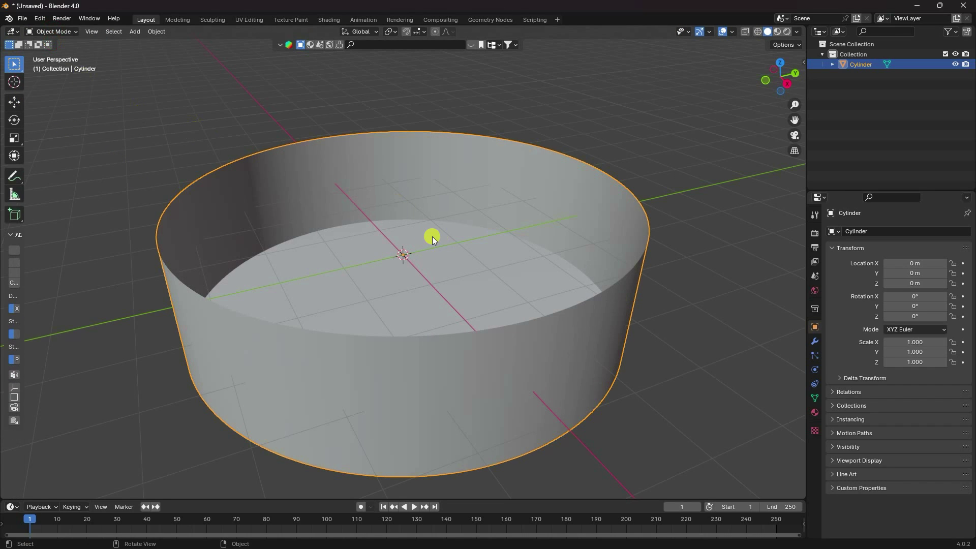
pyautogui.press('KP_1')
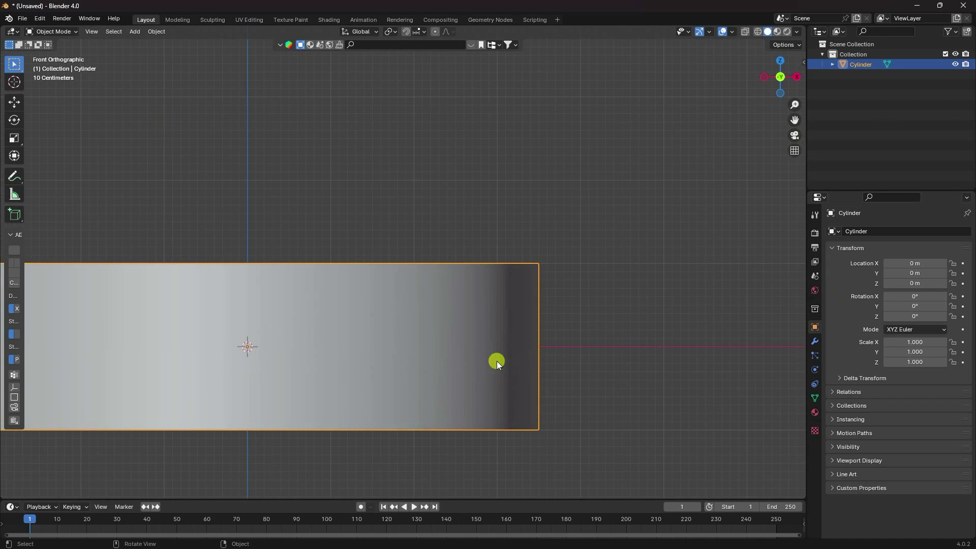
pyautogui.scroll(-3, 588, 350)
pyautogui.scroll(3, 306, 340)
pyautogui.keyDown('shift'); pyautogui.moveTo(306, 339); pyautogui.dragTo(452, 330, button='middle'); pyautogui.keyUp('shift')
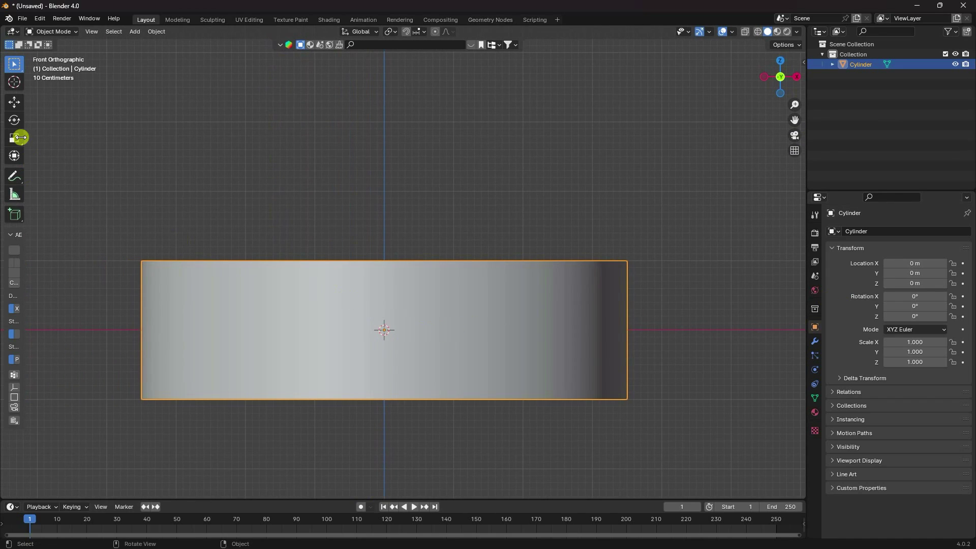
pyautogui.click(15, 102)
pyautogui.moveTo(388, 286); pyautogui.dragTo(396, 216)
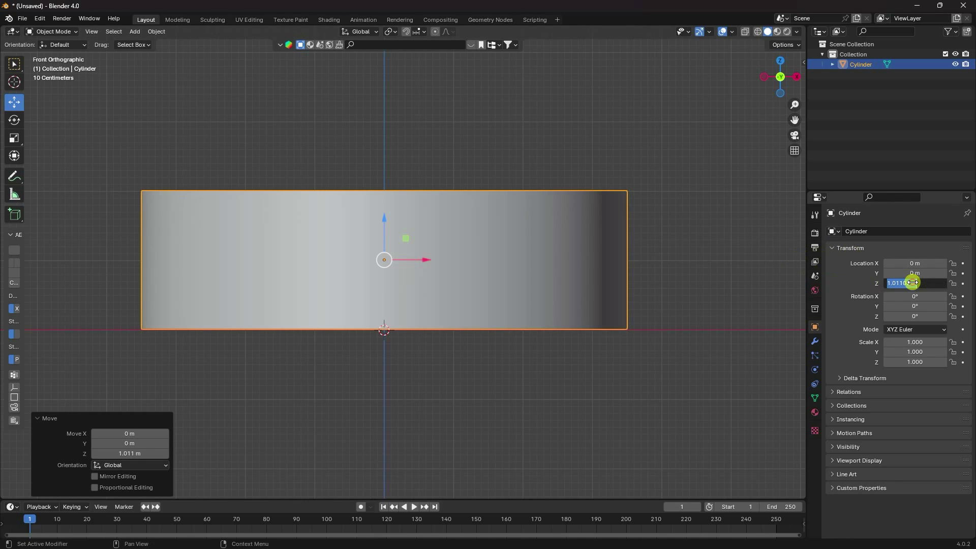
pyautogui.write('1')
pyautogui.press('Return')
# Bring up the cylinder's Add Modifier list in the Modifiers tab
pyautogui.moveTo(402, 285); pyautogui.dragTo(462, 348, button='middle')
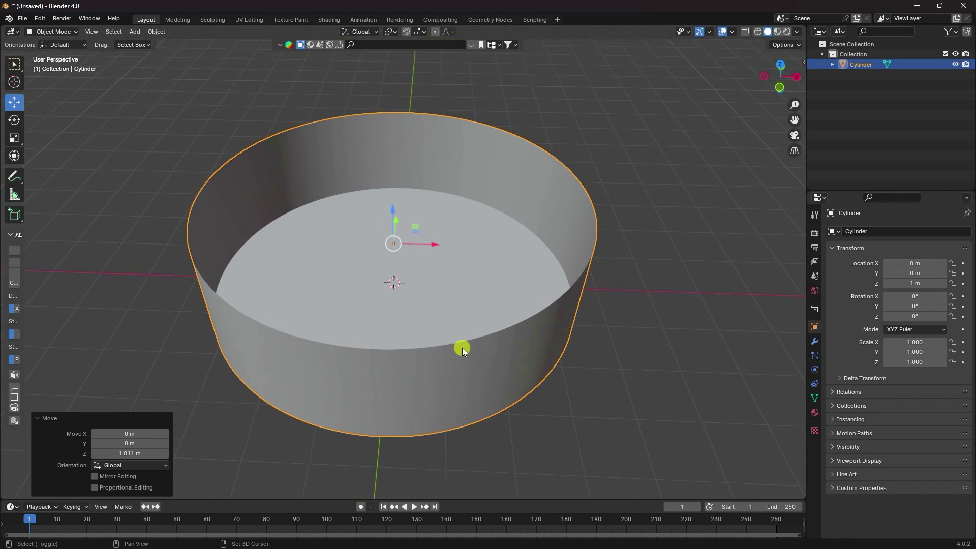
pyautogui.scroll(5, 425, 286)
pyautogui.scroll(-3, 431, 283)
pyautogui.click(575, 244)
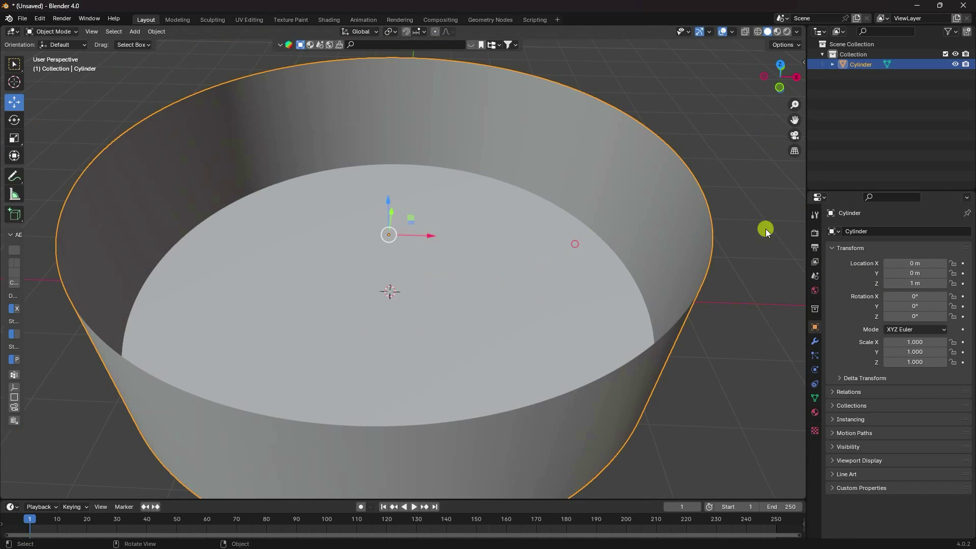
pyautogui.click(814, 342)
pyautogui.click(852, 227)
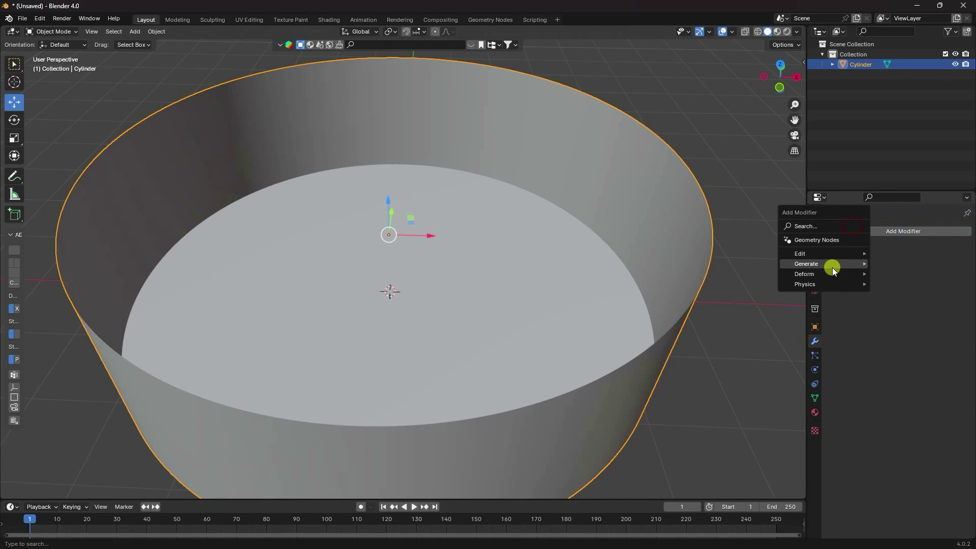
# Add a Solidify modifier with 0.1 m wall thickness to the cylinder
pyautogui.moveTo(831, 267)
pyautogui.click(909, 384)
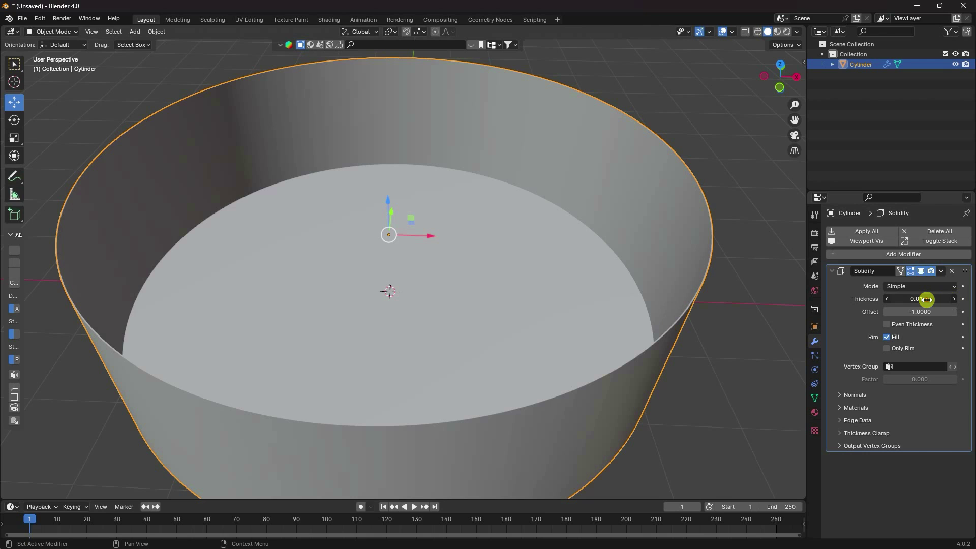
pyautogui.write('1')
pyautogui.press('Return')
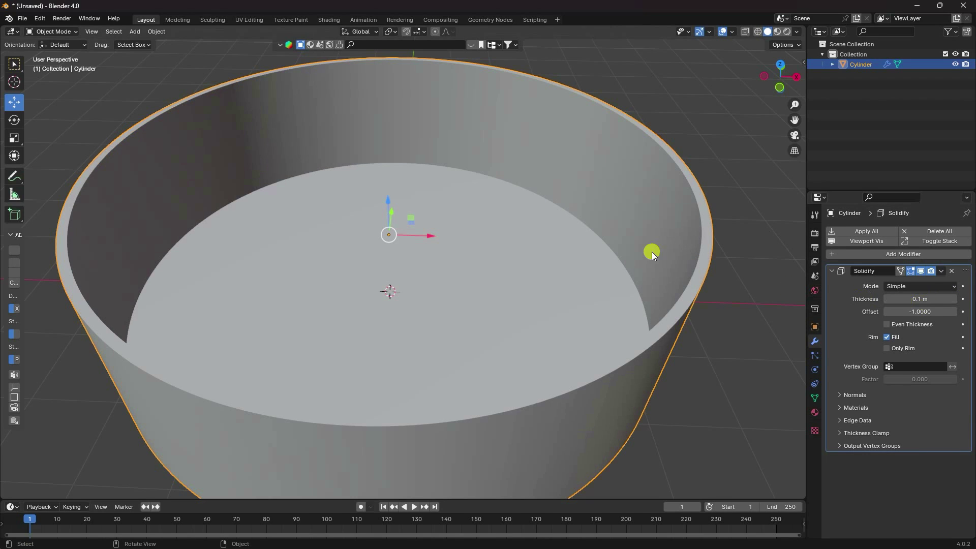
pyautogui.scroll(-6, 600, 254)
pyautogui.scroll(7, 551, 259)
# Apply the Solidify modifier so the container's walls are permanently solid
pyautogui.click(942, 271)
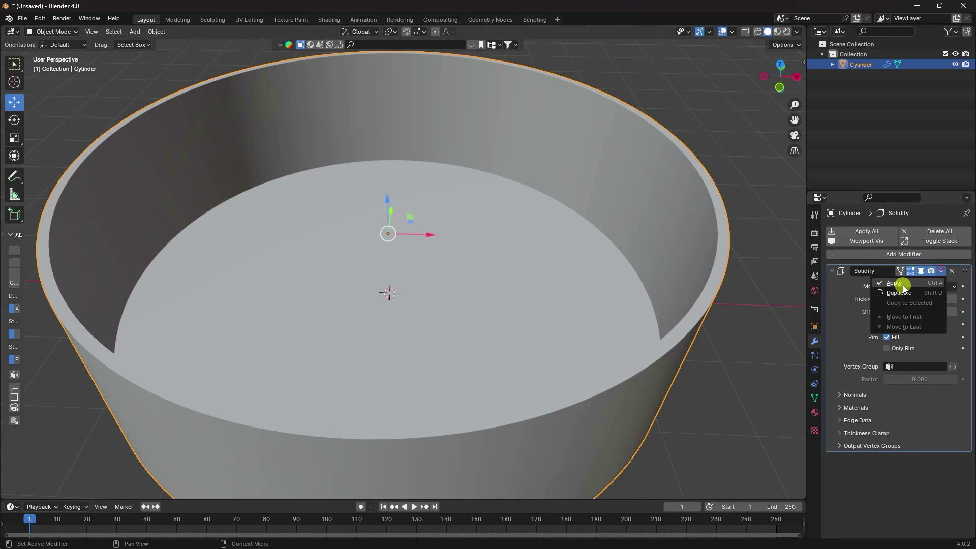
pyautogui.click(903, 284)
pyautogui.scroll(-5, 606, 289)
pyautogui.scroll(5, 456, 288)
pyautogui.scroll(-2, 456, 285)
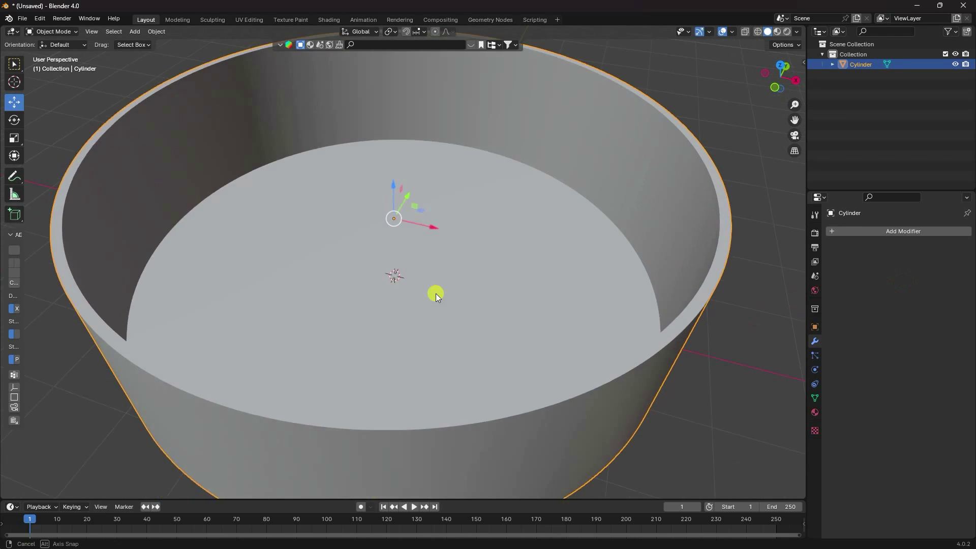
pyautogui.moveTo(435, 294); pyautogui.dragTo(399, 296, button='middle')
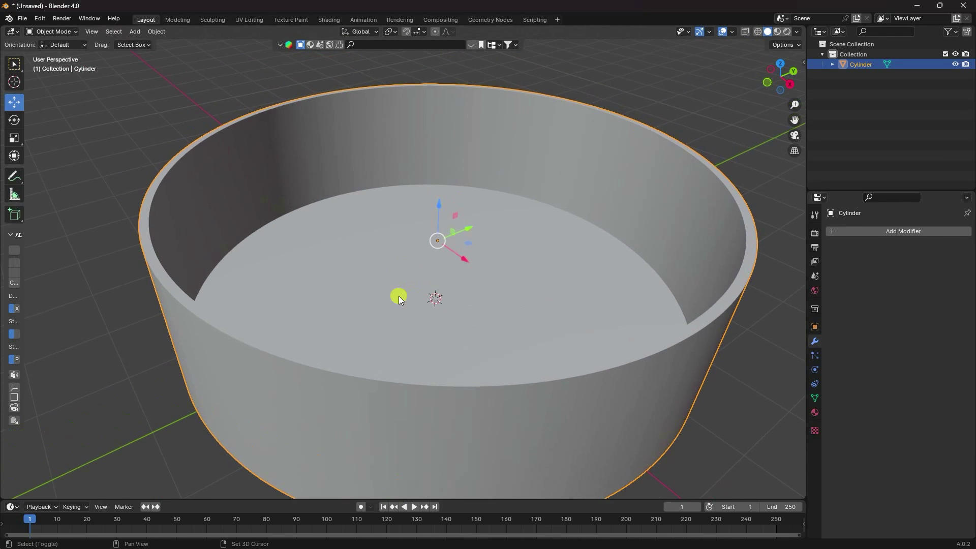
# Add a cube and raise it about 1.09 m inside the container
pyautogui.click(133, 30)
pyautogui.moveTo(170, 42)
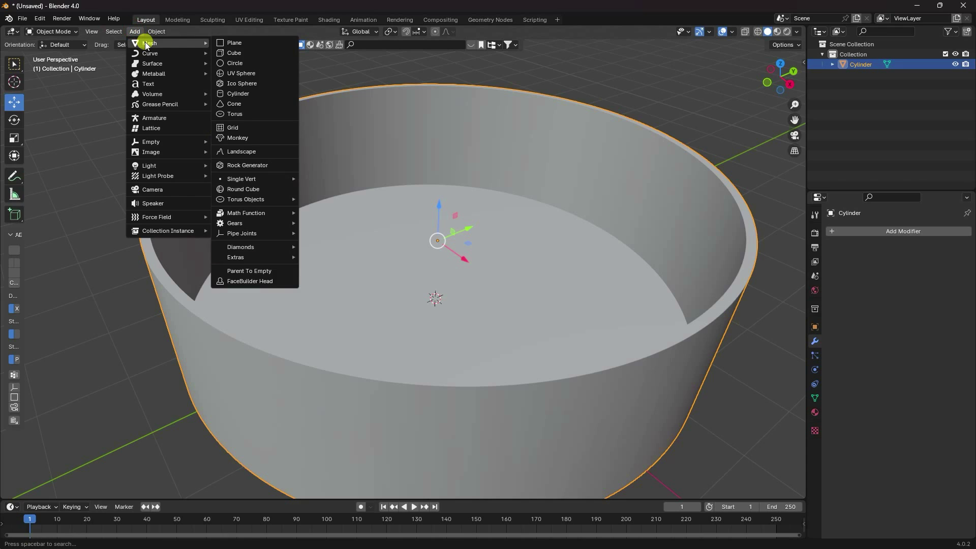
pyautogui.click(243, 48)
pyautogui.moveTo(438, 267); pyautogui.dragTo(447, 201)
# Scale the cube to 0.1 on X and 3 on Y as a thin divider
pyautogui.click(14, 138)
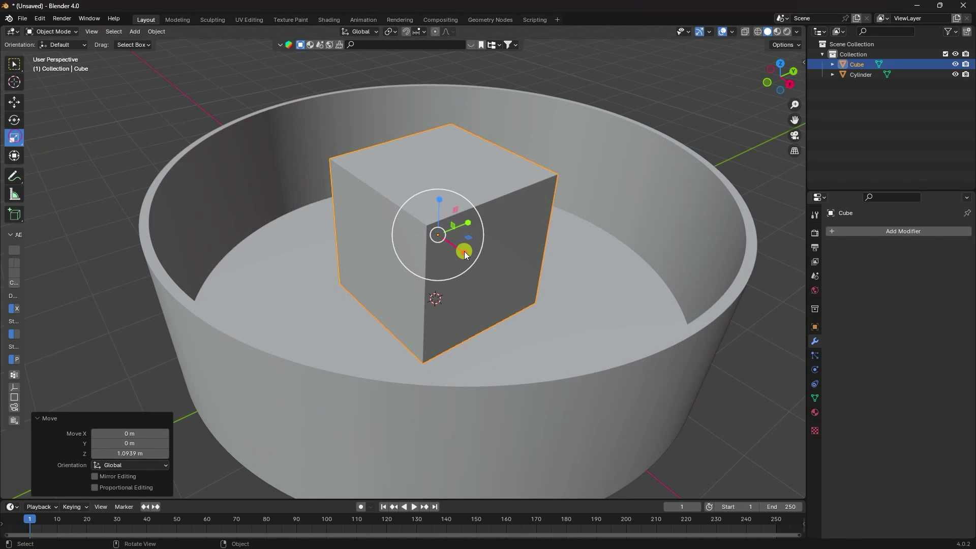
pyautogui.moveTo(464, 251); pyautogui.dragTo(440, 235)
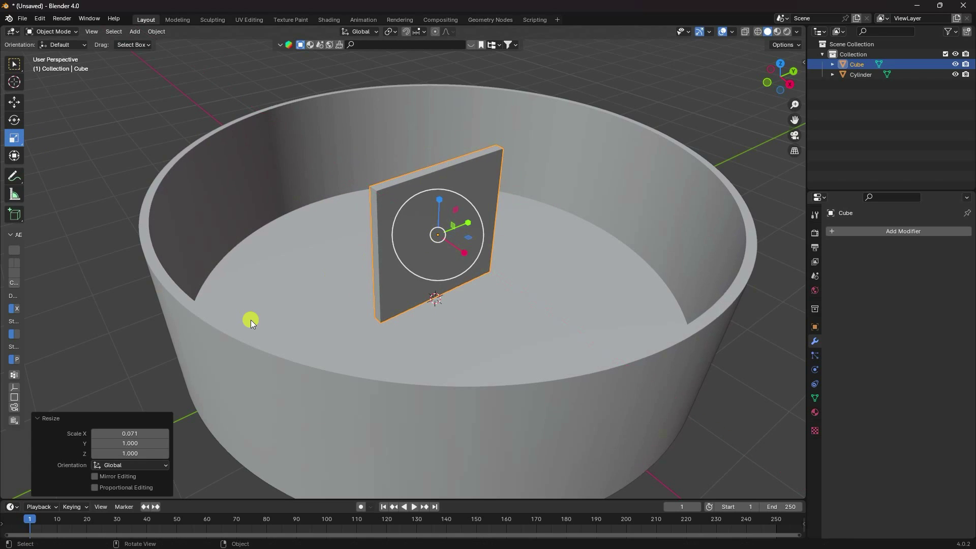
pyautogui.click(815, 327)
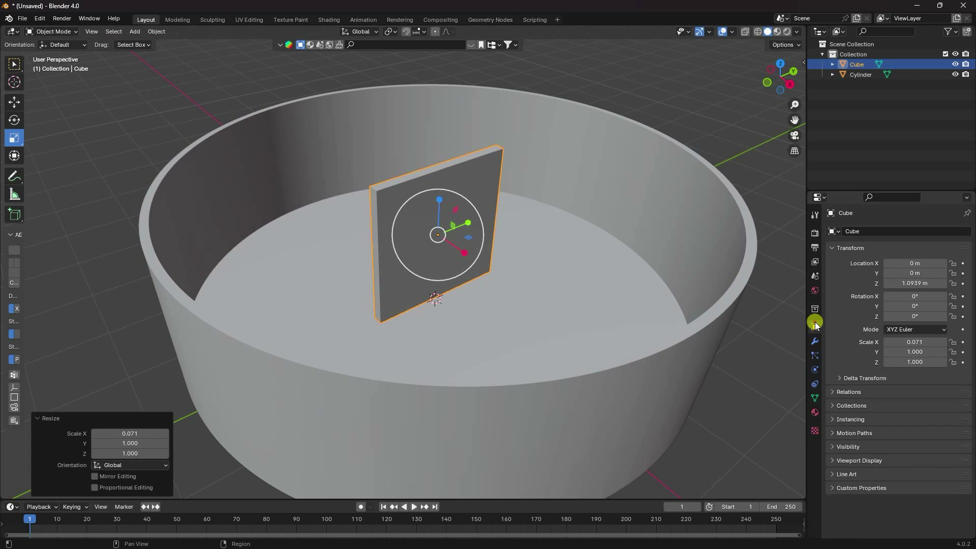
pyautogui.click(920, 340)
pyautogui.write('0.1')
pyautogui.press('Return')
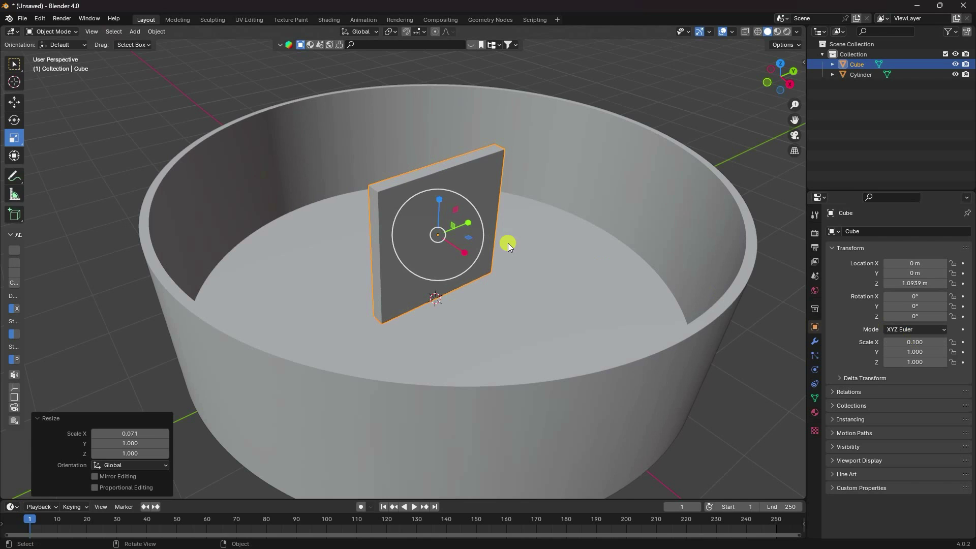
pyautogui.moveTo(469, 226); pyautogui.dragTo(533, 216)
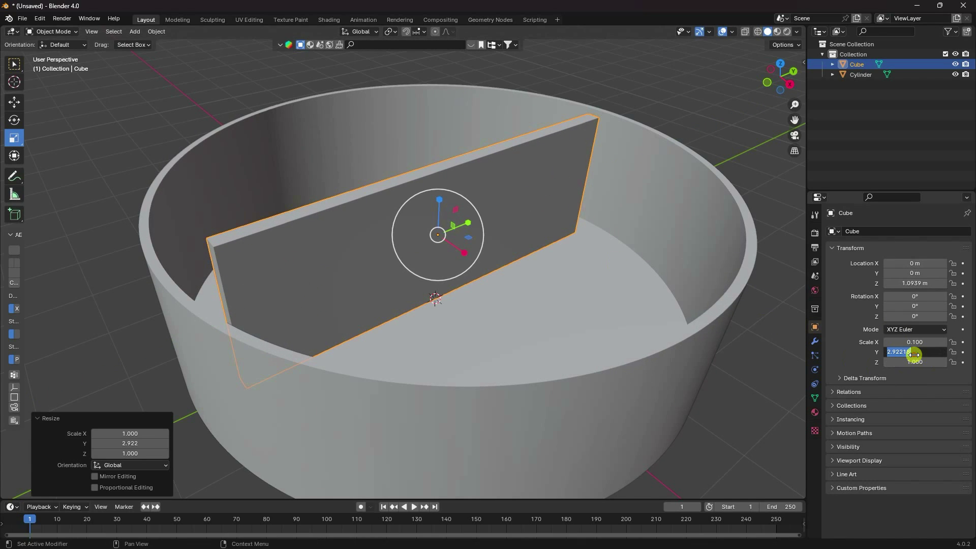
pyautogui.press('Return')
pyautogui.moveTo(419, 267); pyautogui.dragTo(341, 245, button='middle')
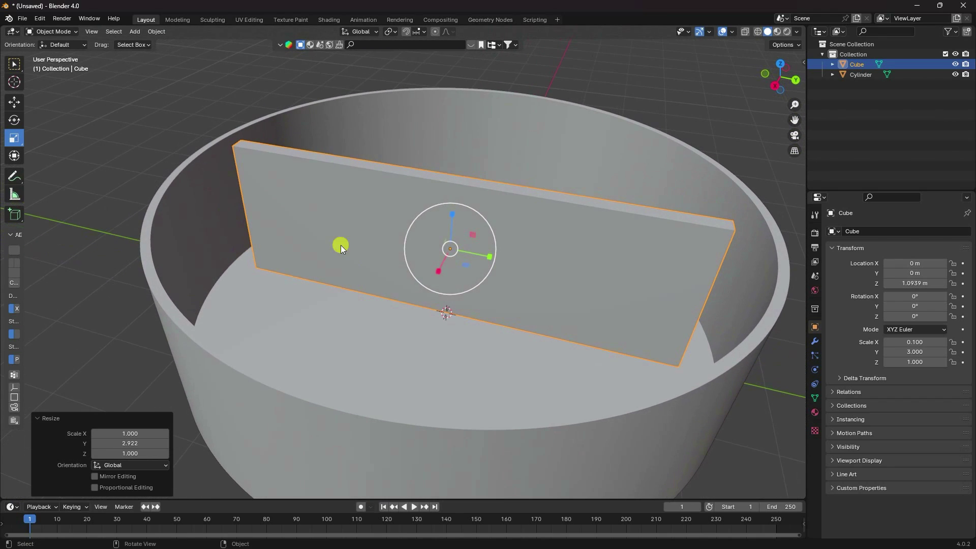
pyautogui.click(135, 31)
pyautogui.moveTo(153, 44)
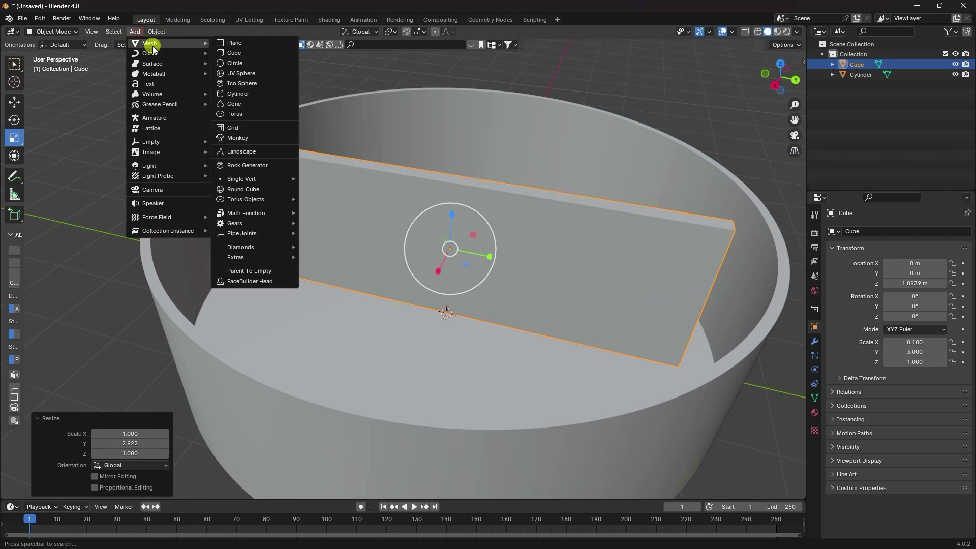
# Add a cylinder with 64 vertices, 0.3 m radius and 1 m depth
pyautogui.click(253, 95)
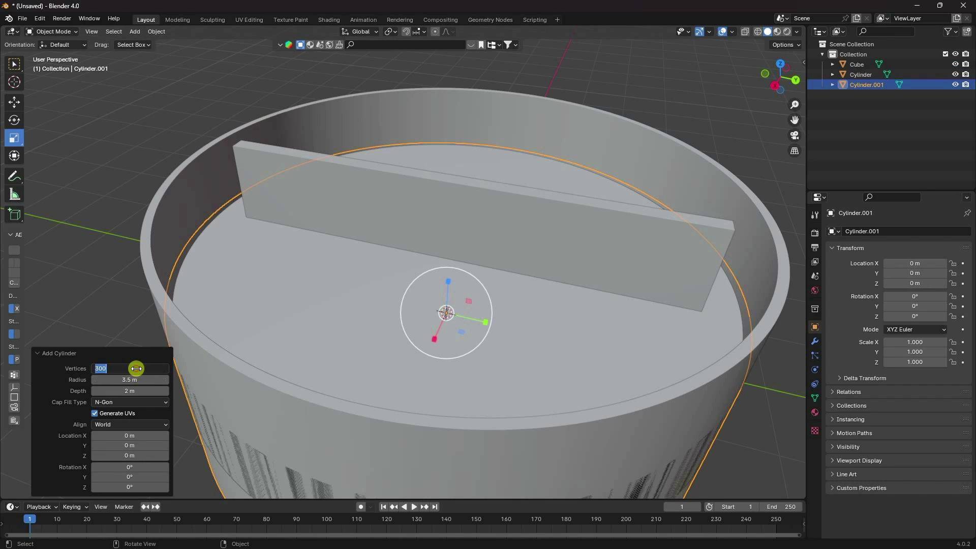
pyautogui.press('Return')
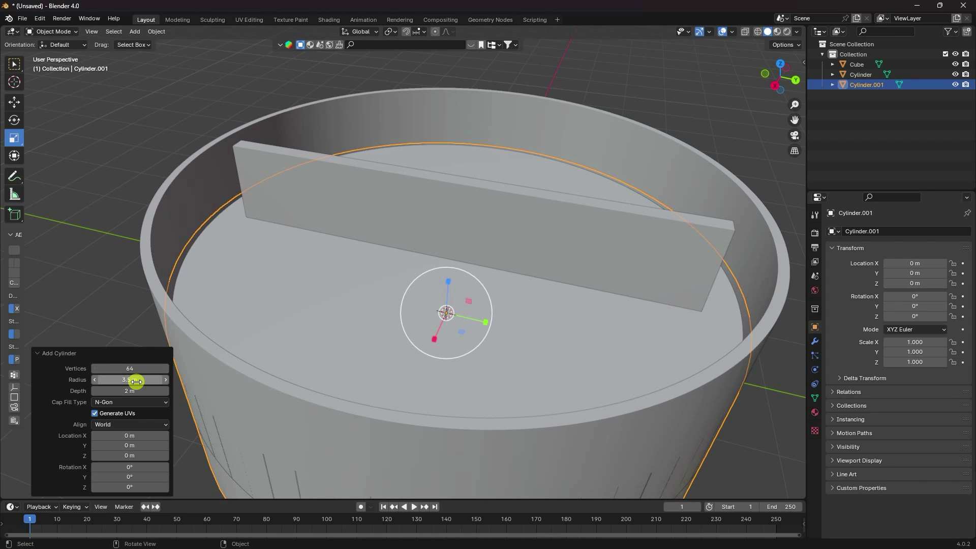
pyautogui.moveTo(131, 380)
pyautogui.mouseDown()
pyautogui.moveTo(859, 385)
pyautogui.moveTo(134, 385)
pyautogui.mouseUp()
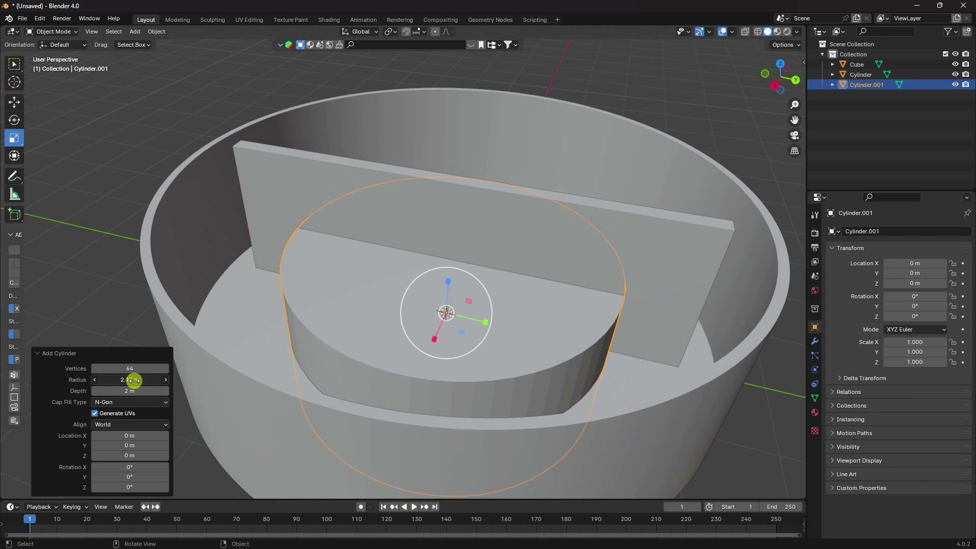
pyautogui.press('Return')
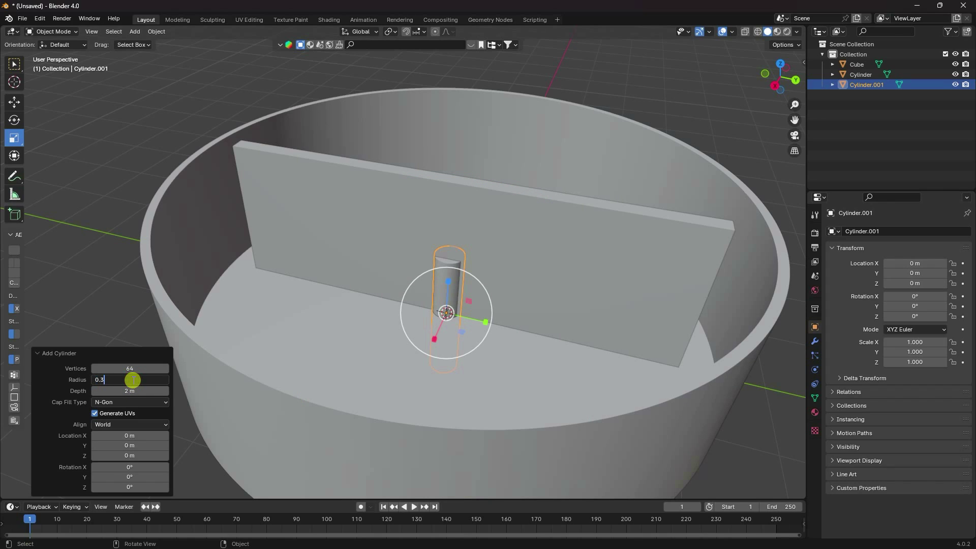
pyautogui.press('Return')
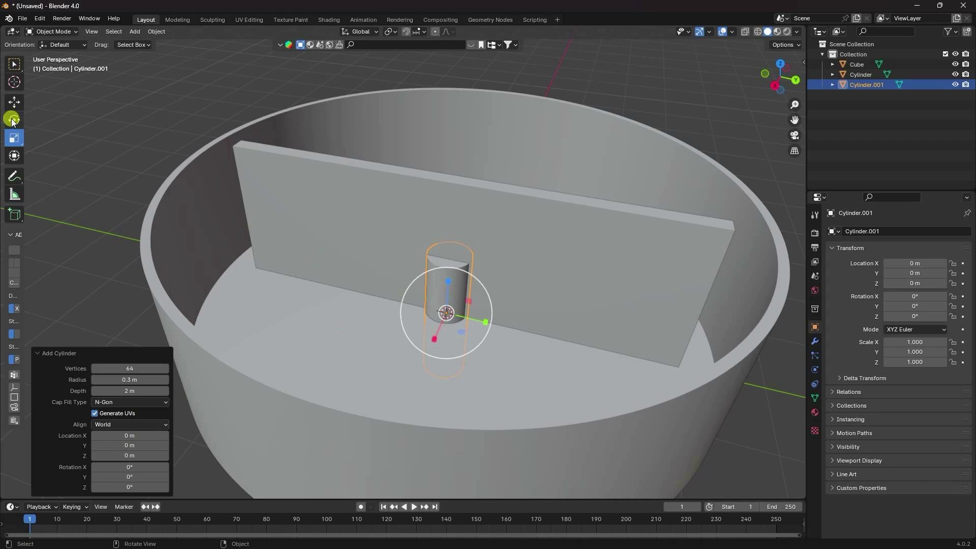
pyautogui.moveTo(228, 235); pyautogui.dragTo(427, 298, button='middle')
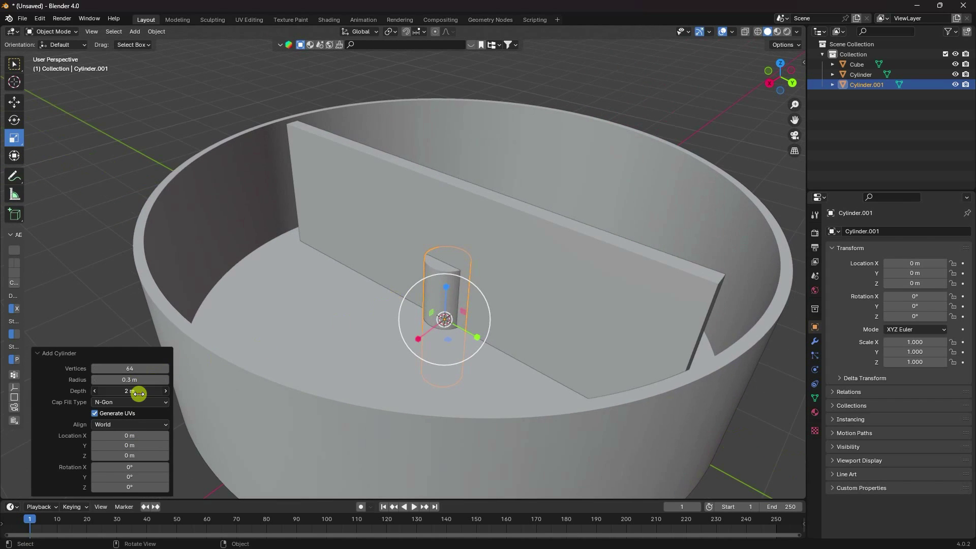
pyautogui.write('1')
pyautogui.press('Return')
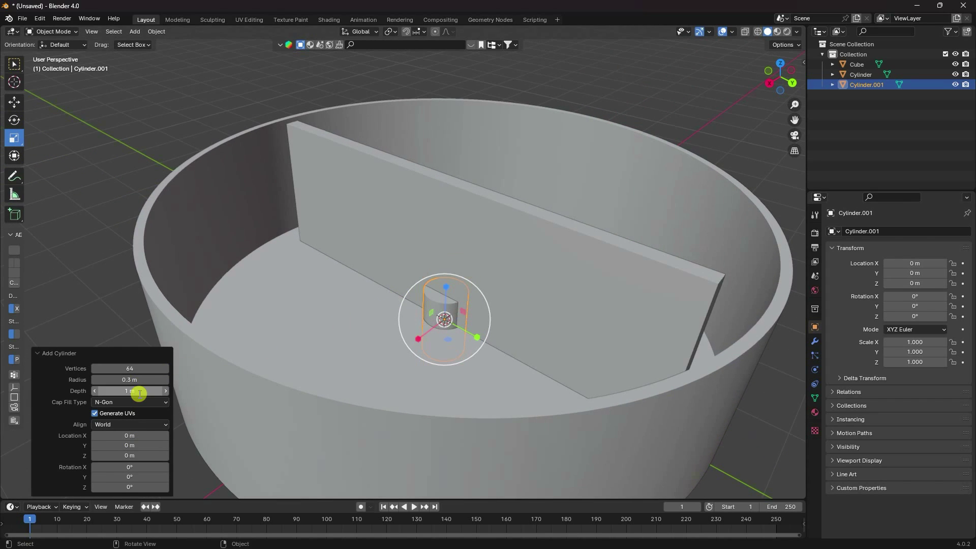
# Rotate the cylinder exactly 90° on Y so it lies sideways
pyautogui.click(13, 121)
pyautogui.moveTo(433, 308); pyautogui.dragTo(437, 328)
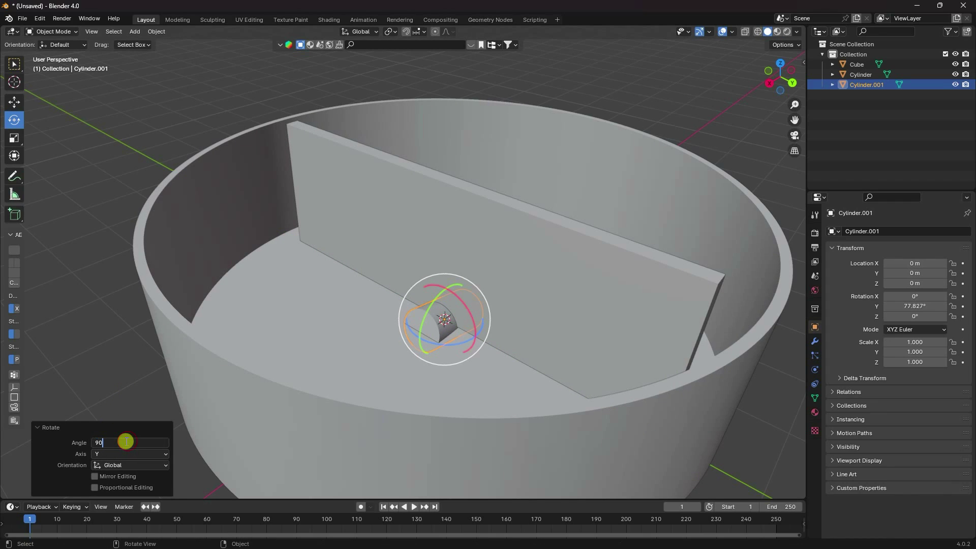
pyautogui.press('Return')
# Move the cylinder through the divider near one end, at Y −2.347 m, Z 1.0622 m
pyautogui.click(14, 103)
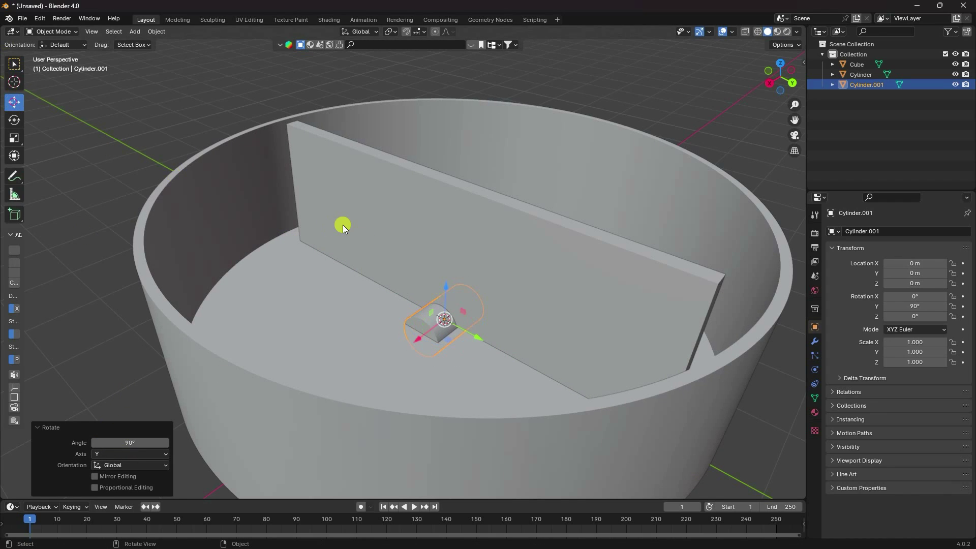
pyautogui.press('KP_1')
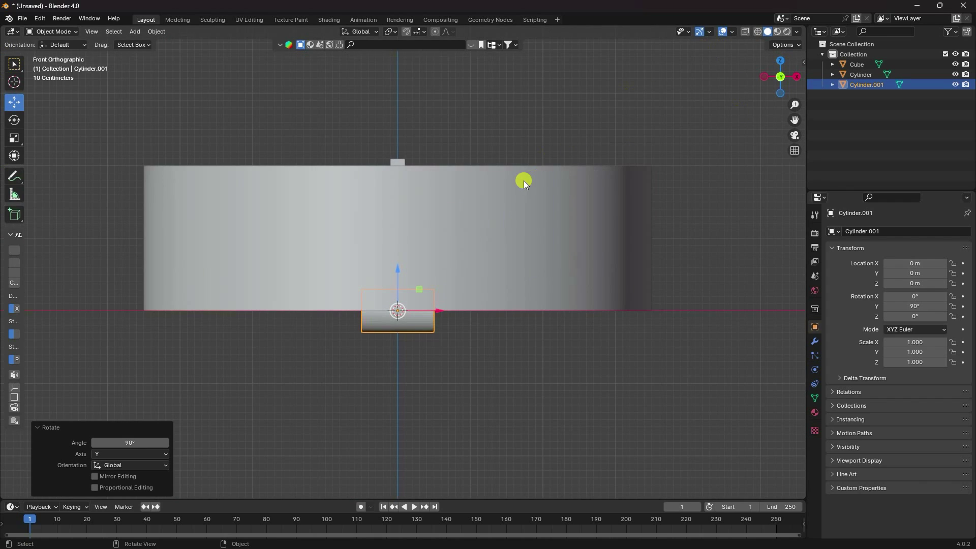
pyautogui.press('KP_3')
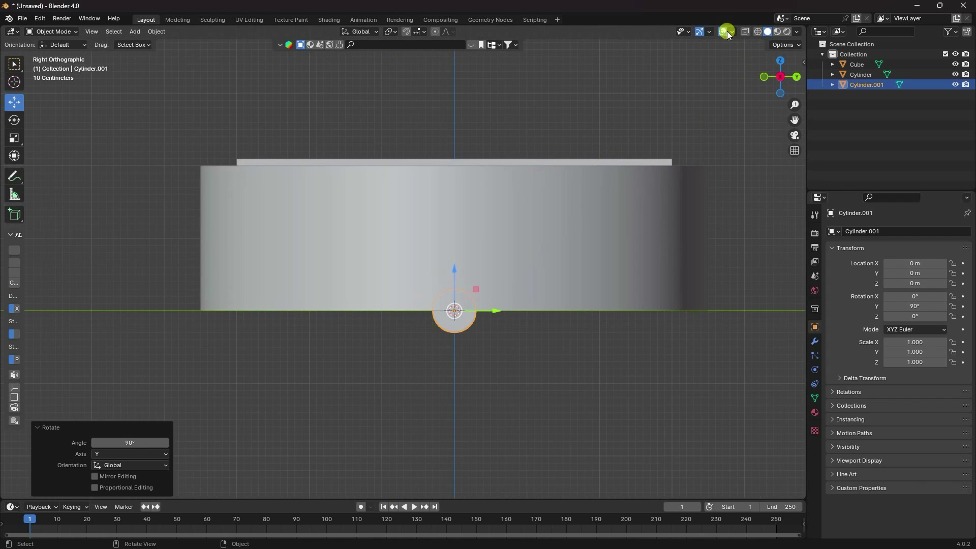
pyautogui.click(756, 37)
pyautogui.scroll(3, 523, 224)
pyautogui.moveTo(494, 300); pyautogui.dragTo(496, 156)
pyautogui.moveTo(538, 201); pyautogui.dragTo(220, 202)
pyautogui.moveTo(178, 168); pyautogui.dragTo(176, 176)
pyautogui.moveTo(175, 175); pyautogui.dragTo(337, 332, button='middle')
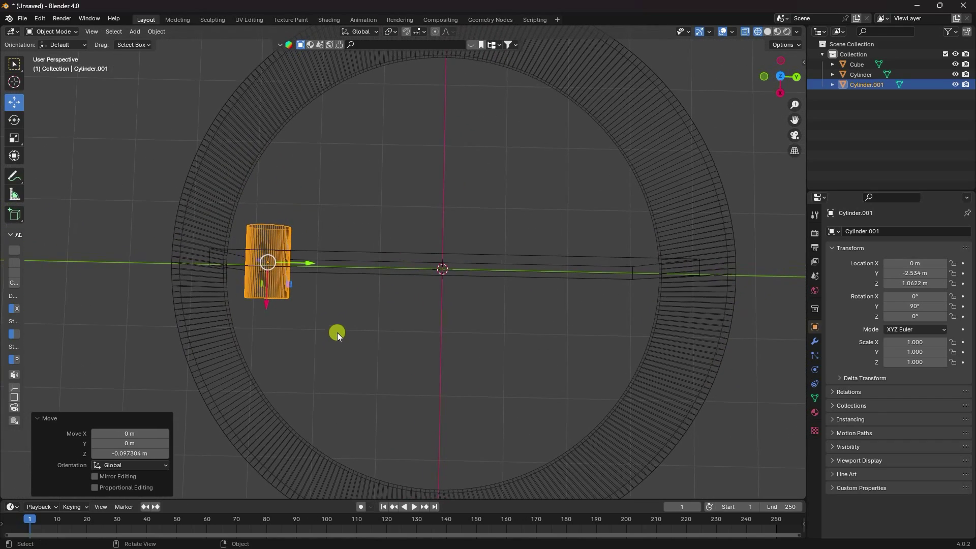
pyautogui.moveTo(305, 268); pyautogui.dragTo(436, 268)
# Copy-paste the cylinder into four pegs spaced along the divider, shifting copies 3.2212 m on Y
pyautogui.hotkey('ctrl', 'c')
pyautogui.hotkey('ctrl', 'v')
pyautogui.keyDown('shift'); pyautogui.click(288, 233); pyautogui.keyUp('shift')
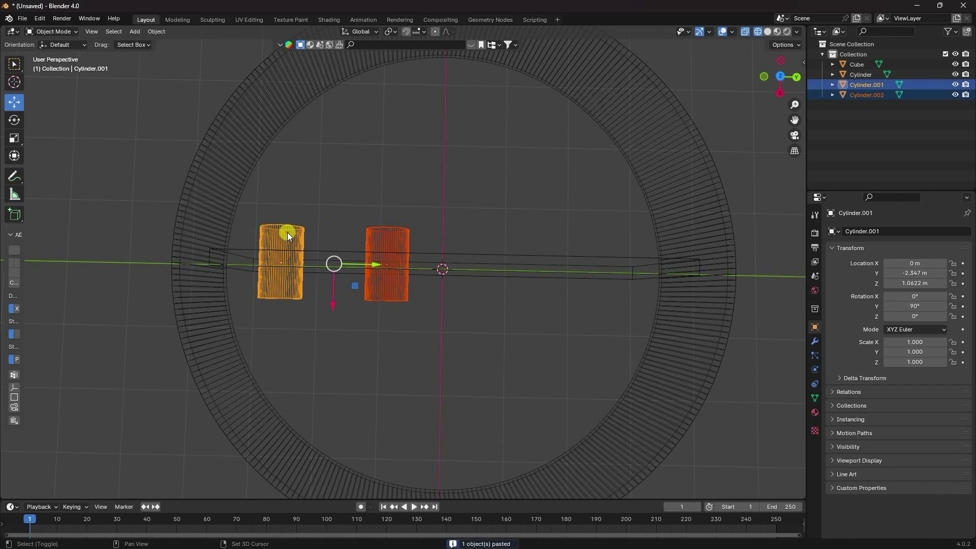
pyautogui.hotkey('ctrl', 'c')
pyautogui.hotkey('ctrl', 'v')
pyautogui.moveTo(377, 264); pyautogui.dragTo(601, 267)
pyautogui.moveTo(602, 267); pyautogui.dragTo(486, 201, button='middle')
# Select all four cylinders and join them into one object, Cylinder.003
pyautogui.click(767, 31)
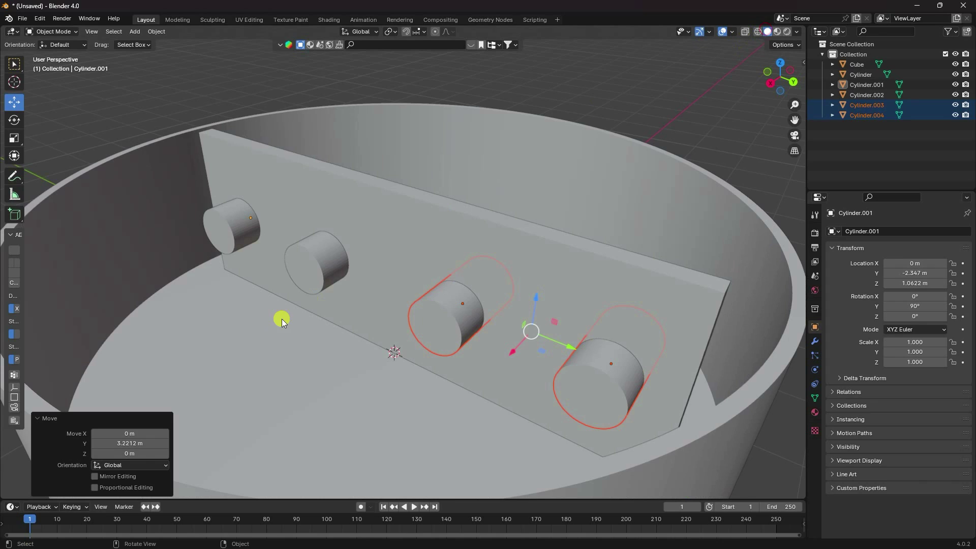
pyautogui.moveTo(279, 320); pyautogui.dragTo(294, 323, button='middle')
pyautogui.click(385, 239)
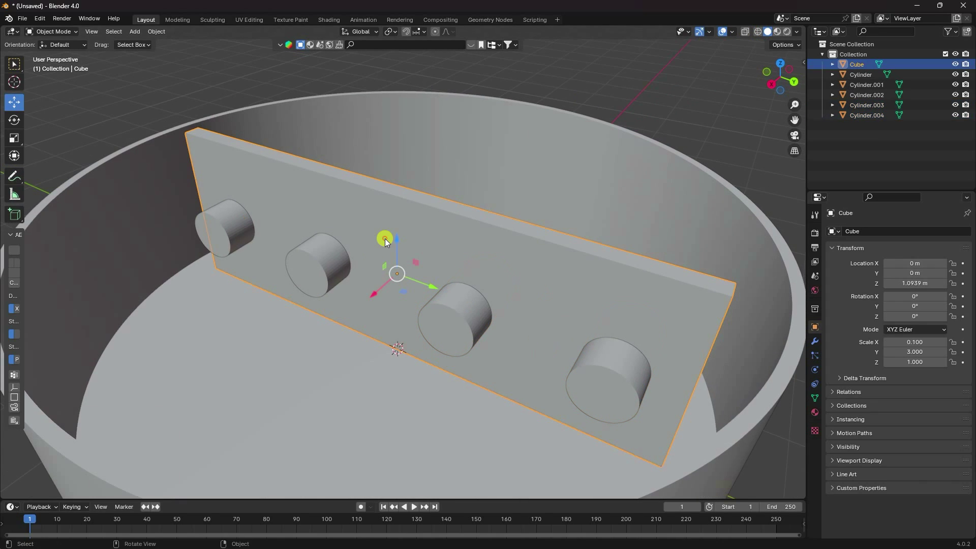
pyautogui.click(205, 221)
pyautogui.keyDown('shift'); pyautogui.click(312, 262); pyautogui.keyUp('shift')
pyautogui.keyDown('shift'); pyautogui.click(450, 319); pyautogui.keyUp('shift')
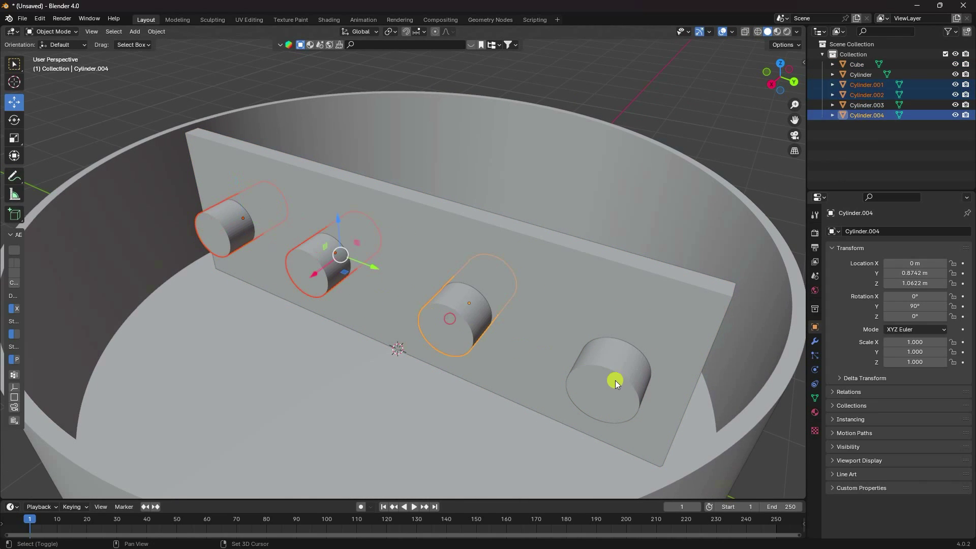
pyautogui.keyDown('shift'); pyautogui.click(615, 381); pyautogui.keyUp('shift')
pyautogui.rightClick(448, 311)
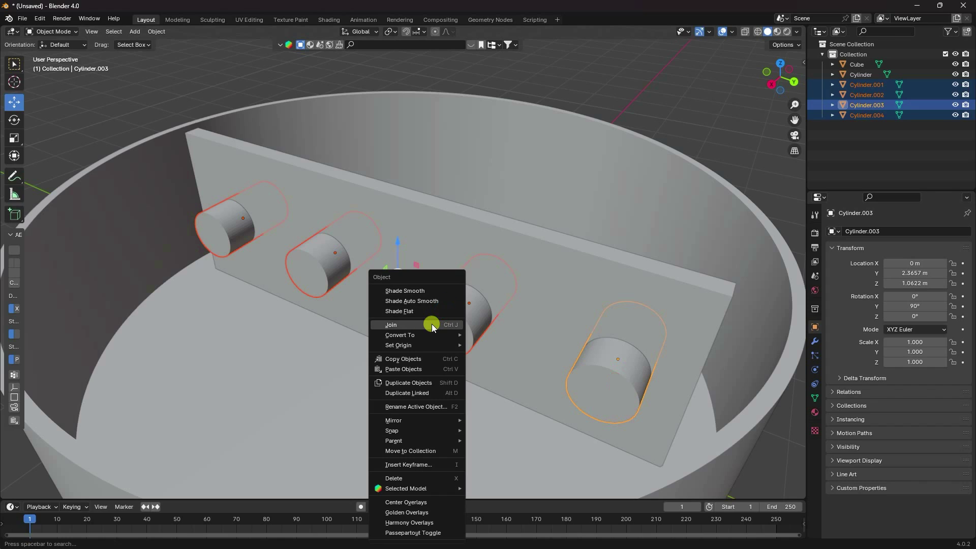
pyautogui.click(429, 323)
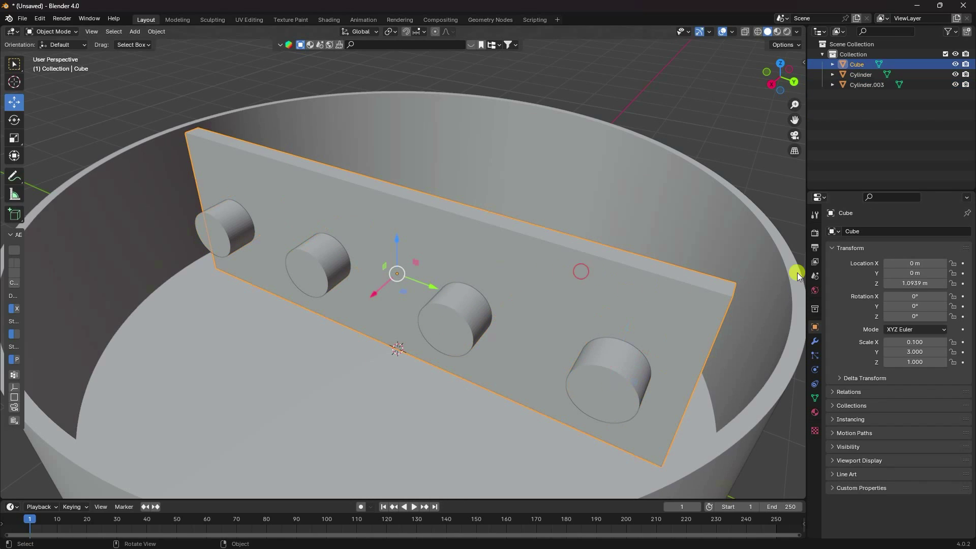
# Add a Boolean modifier to the divider slab using the joined cylinders as cutter
pyautogui.click(814, 342)
pyautogui.click(848, 231)
pyautogui.moveTo(837, 232)
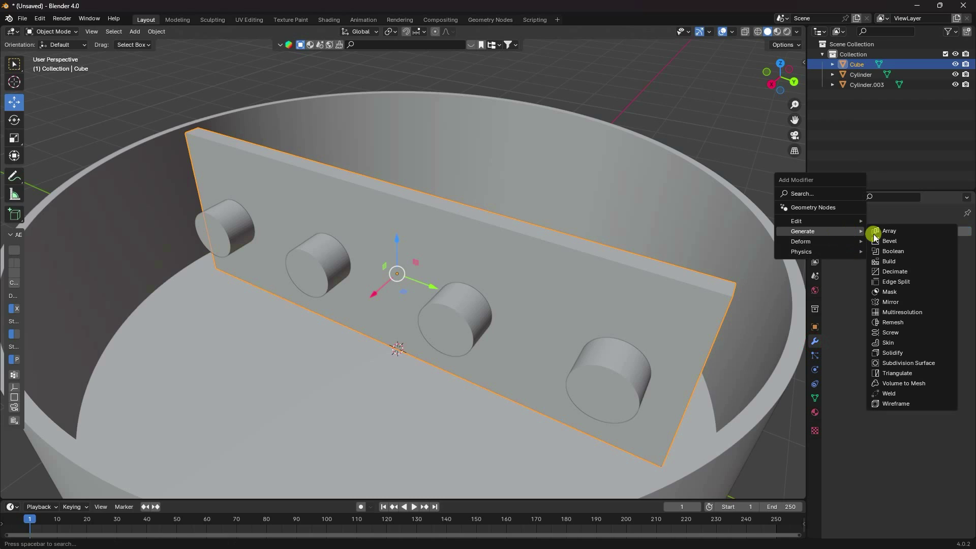
pyautogui.click(908, 249)
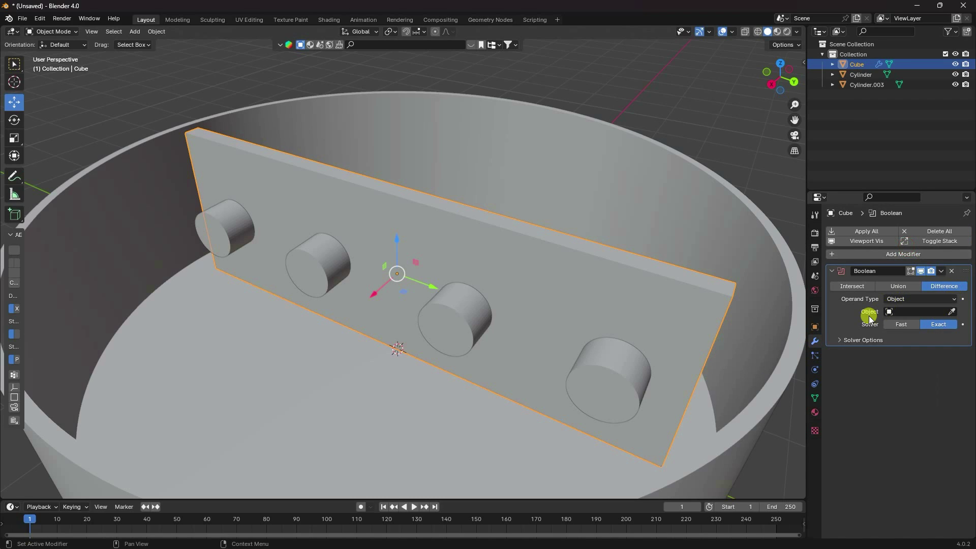
pyautogui.click(950, 310)
pyautogui.click(466, 310)
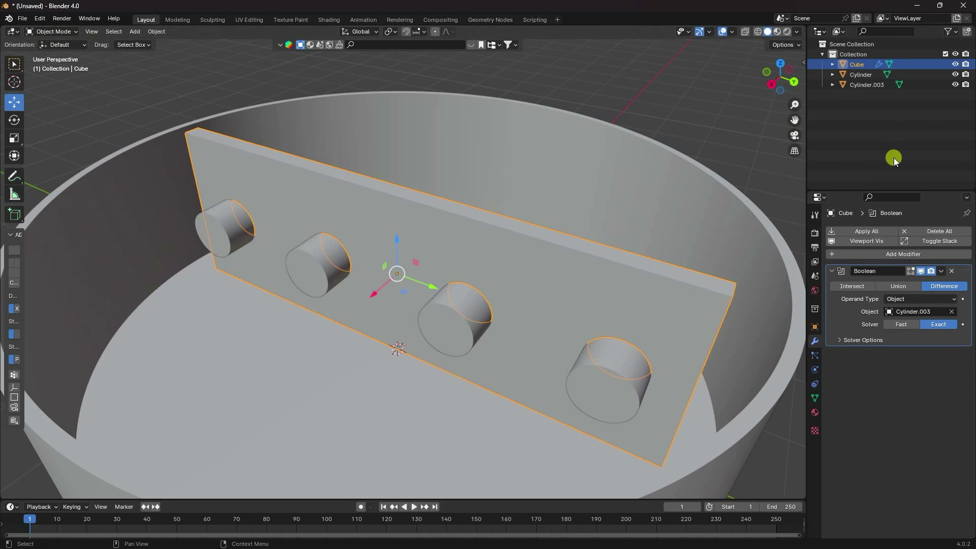
# Hide the cutter to check the holes, apply the Boolean, and delete Cylinder.003
pyautogui.click(872, 84)
pyautogui.click(955, 84)
pyautogui.moveTo(581, 214); pyautogui.dragTo(508, 239, button='middle')
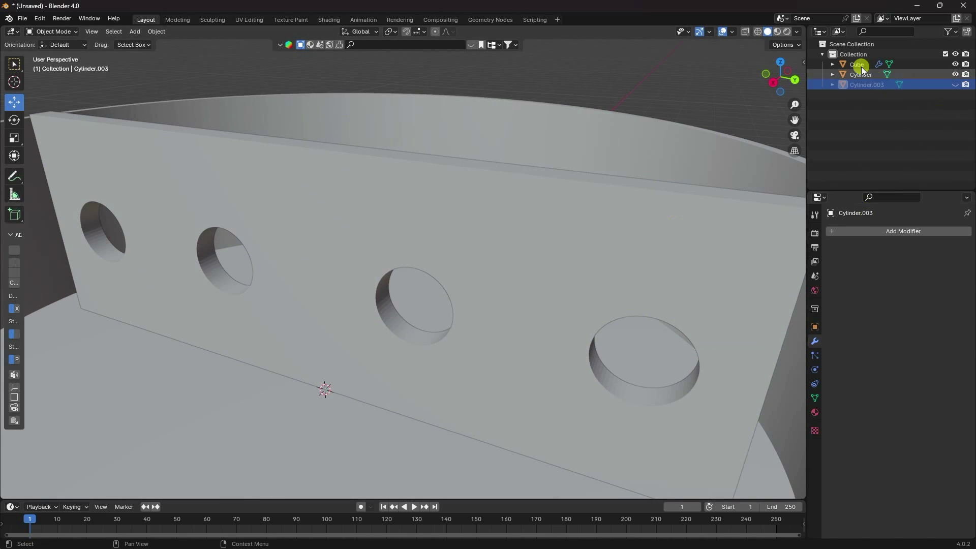
pyautogui.click(498, 215)
pyautogui.click(938, 270)
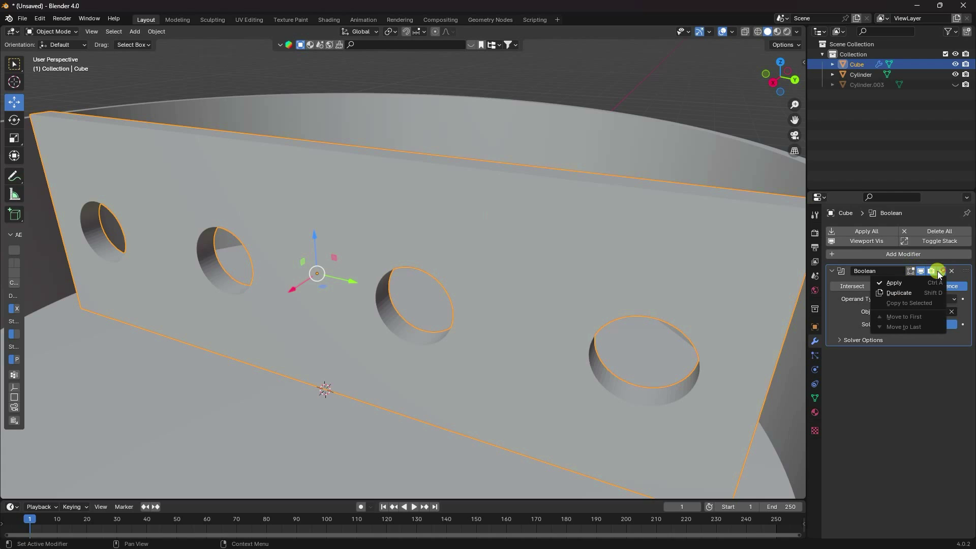
pyautogui.click(893, 283)
pyautogui.click(866, 84)
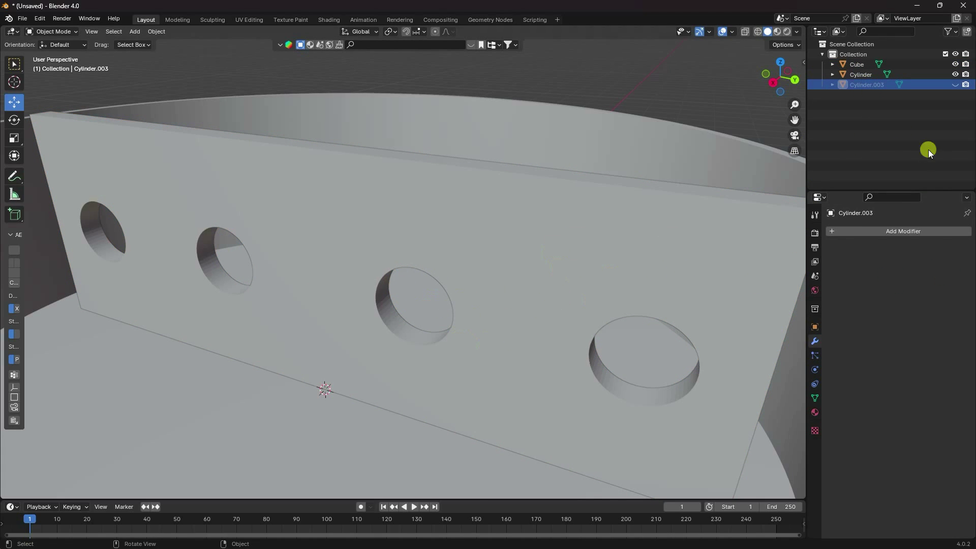
pyautogui.press('Delete')
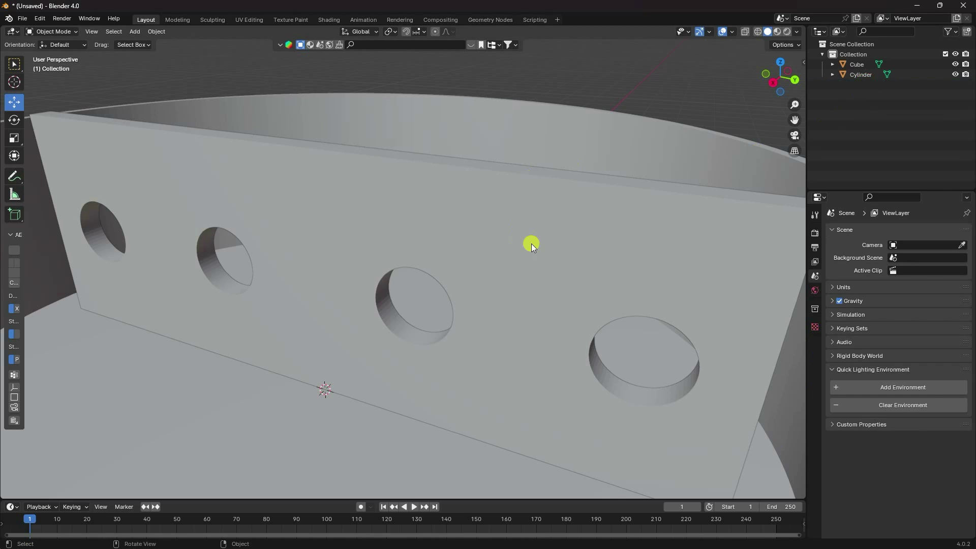
# Add a cylinder with depth 3 m and radius 0.1 m as the central pin
pyautogui.moveTo(531, 243); pyautogui.dragTo(424, 294, button='middle')
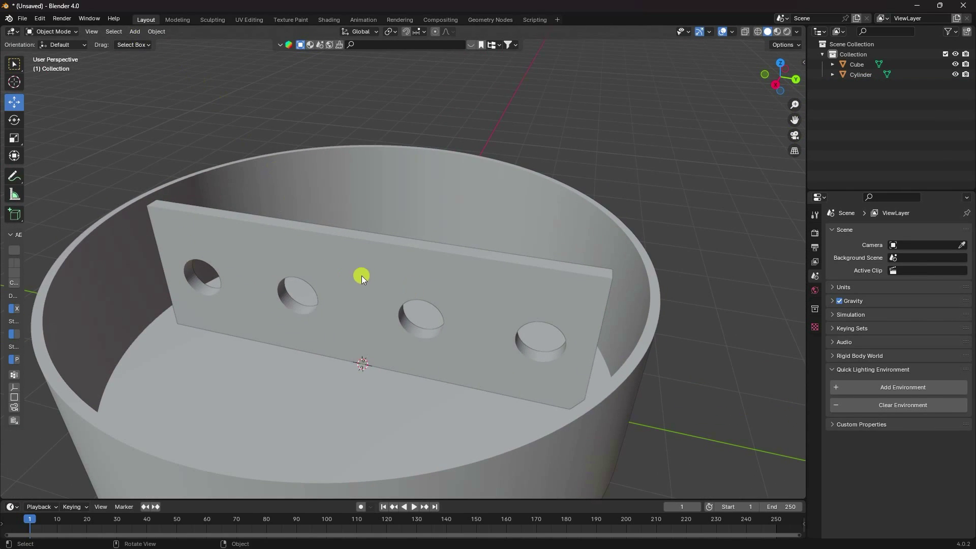
pyautogui.click(134, 32)
pyautogui.moveTo(143, 43)
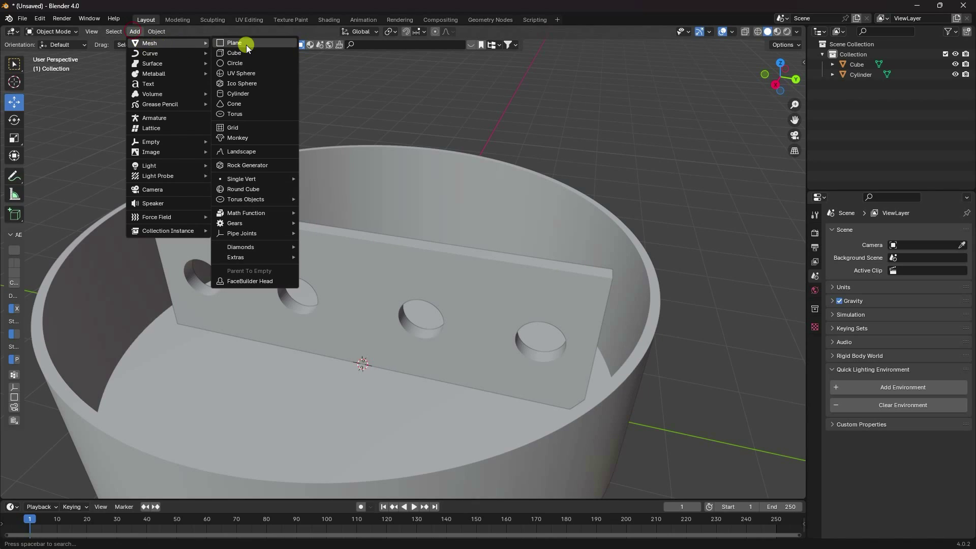
pyautogui.click(239, 96)
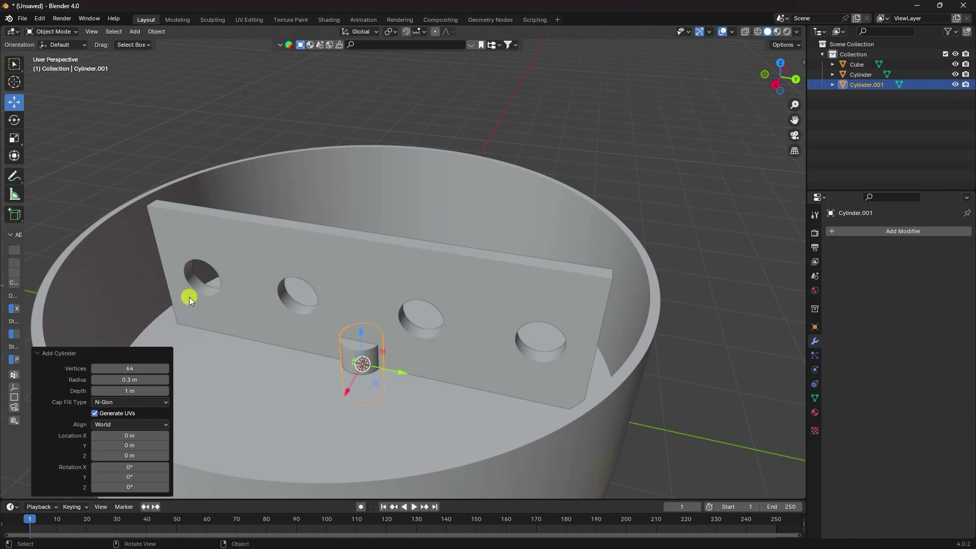
pyautogui.click(135, 391)
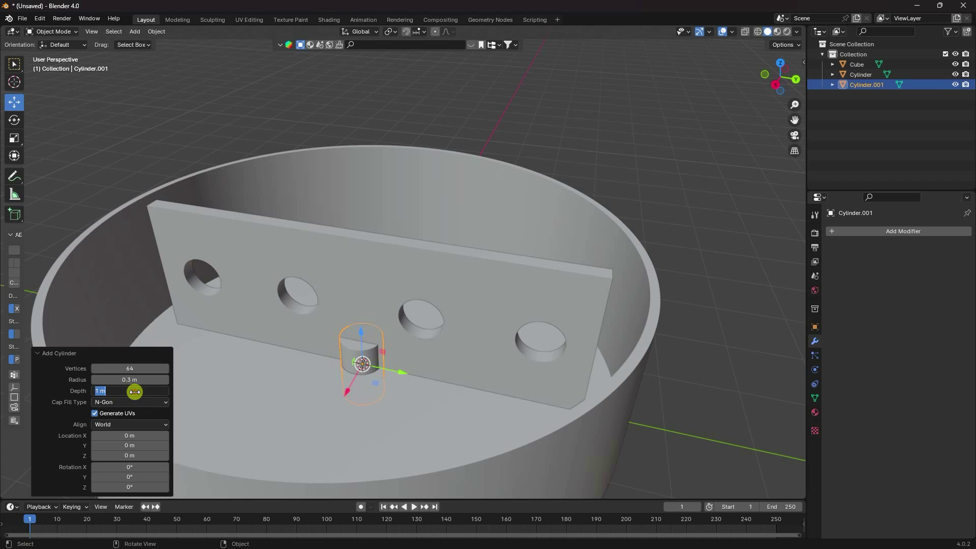
pyautogui.write('3')
pyautogui.press('Return')
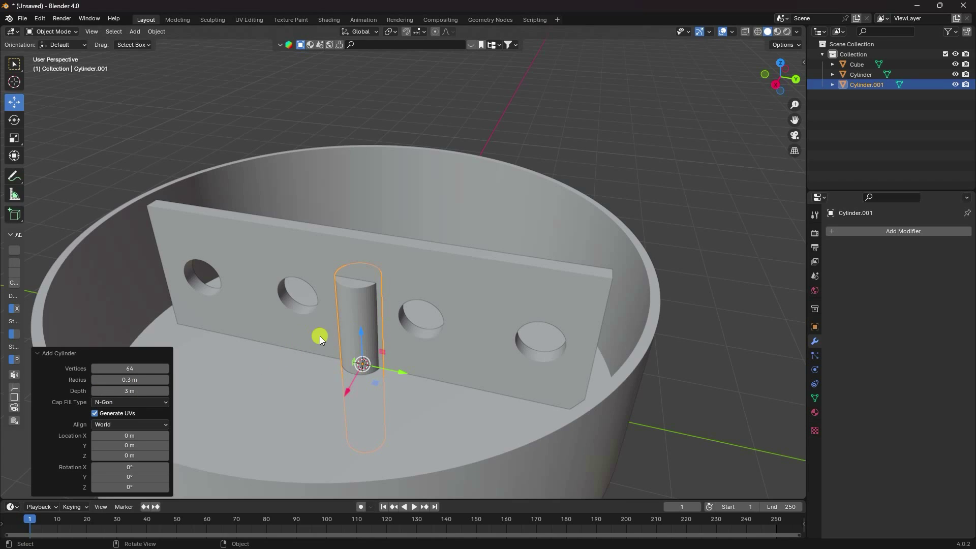
pyautogui.click(131, 380)
pyautogui.write('0.1')
pyautogui.press('Return')
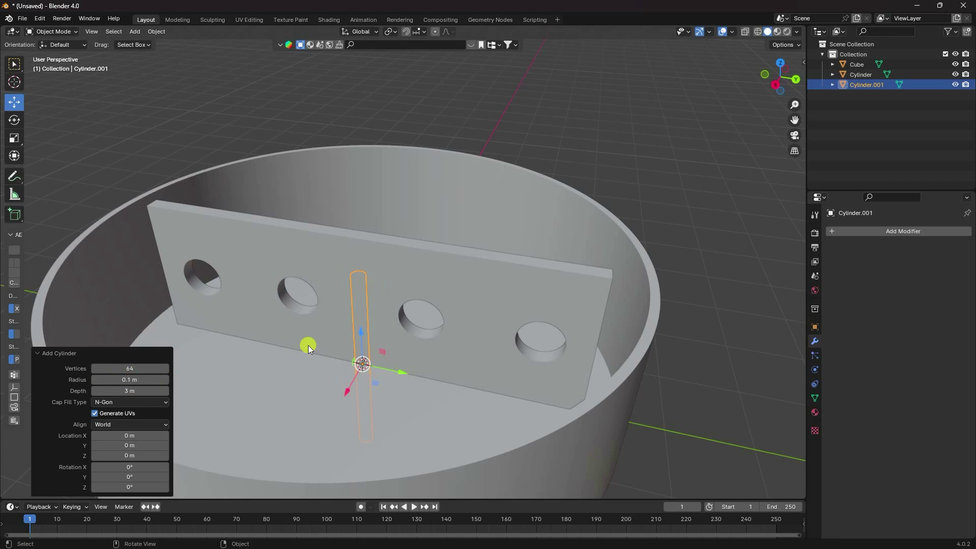
# Raise the pin through the plate, enlarge it slightly, and shorten it along Z
pyautogui.moveTo(366, 335); pyautogui.dragTo(372, 283)
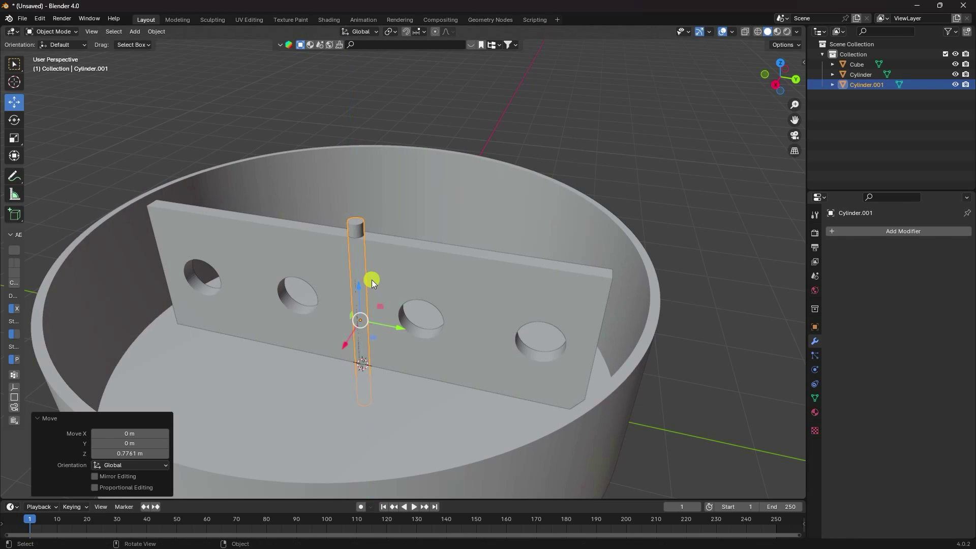
pyautogui.press('s')
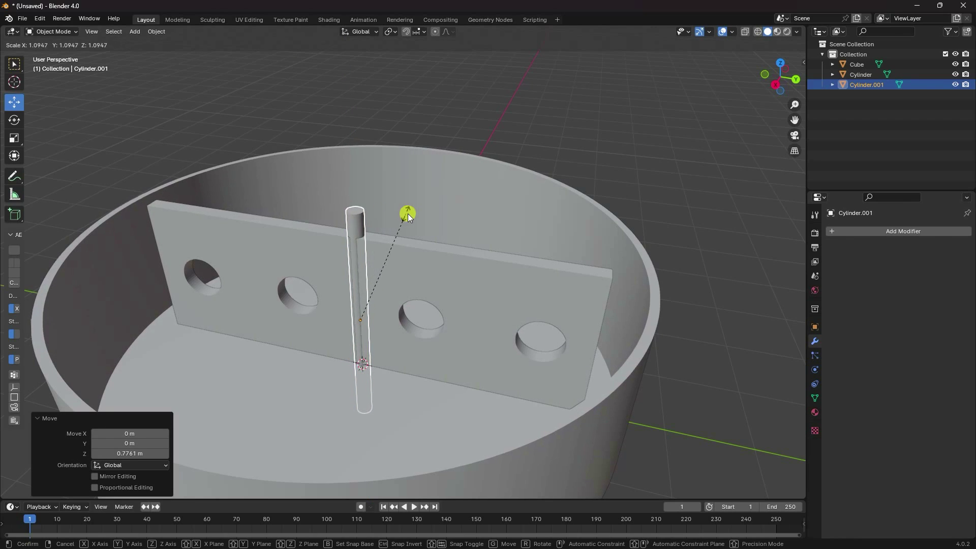
pyautogui.click(425, 209)
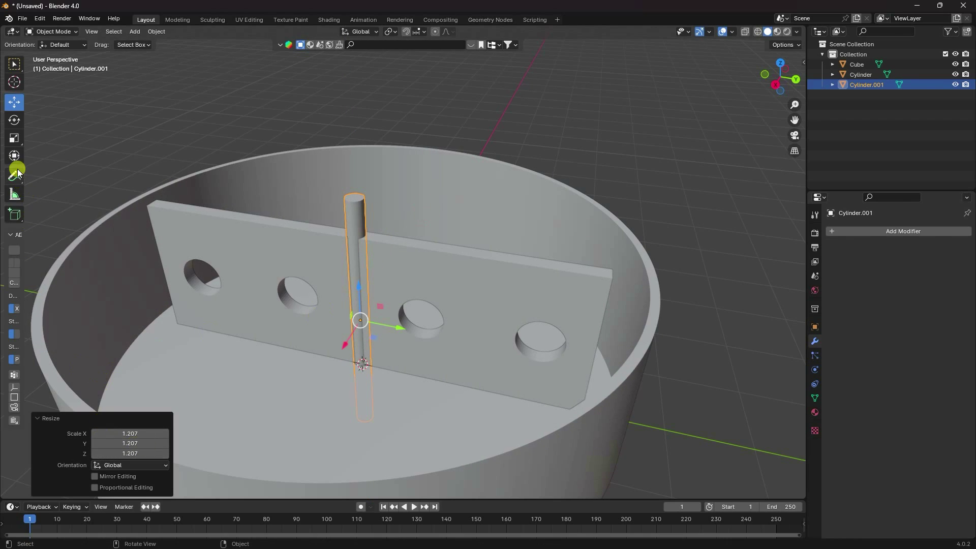
pyautogui.click(14, 138)
pyautogui.moveTo(381, 342); pyautogui.dragTo(349, 303, button='middle')
pyautogui.moveTo(349, 303); pyautogui.dragTo(355, 311)
pyautogui.click(14, 102)
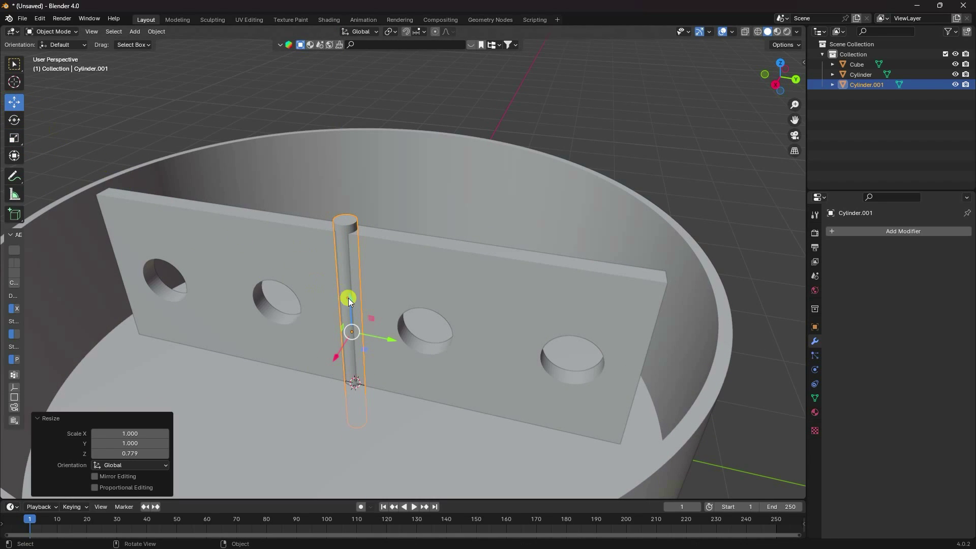
# Fine-tune the pin's height to Z 0.774 m and check its object transform values
pyautogui.moveTo(349, 302); pyautogui.dragTo(355, 270)
pyautogui.press('s')
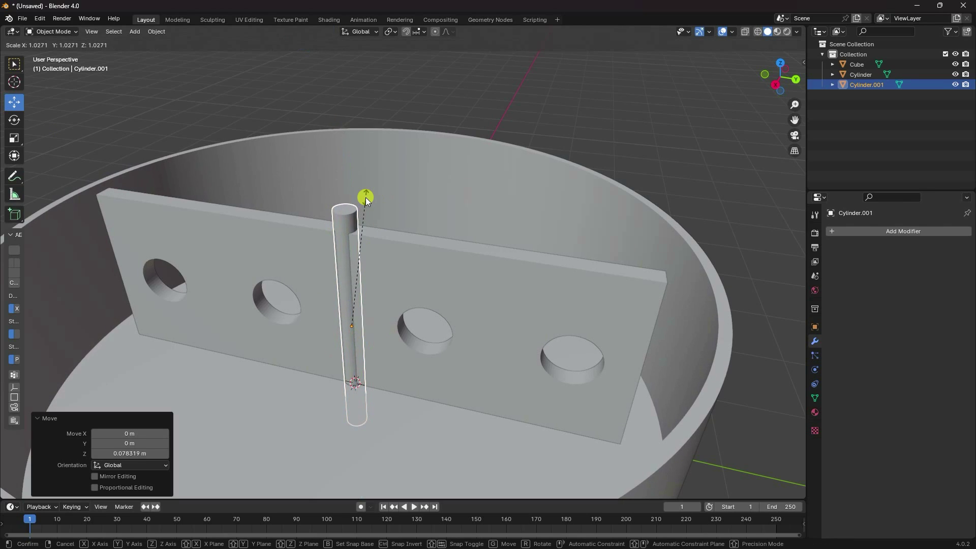
pyautogui.rightClick(370, 196)
pyautogui.click(534, 105)
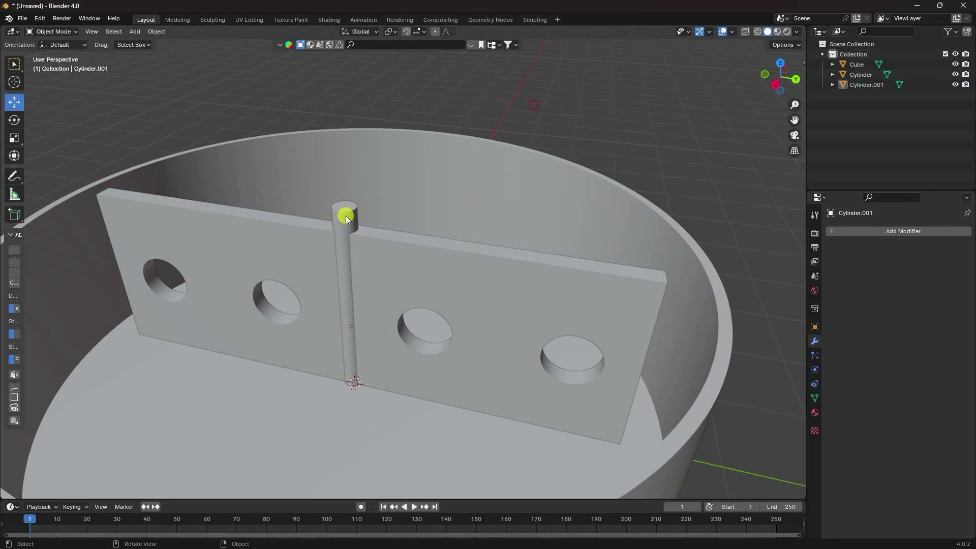
pyautogui.click(347, 217)
pyautogui.moveTo(349, 294); pyautogui.dragTo(349, 306)
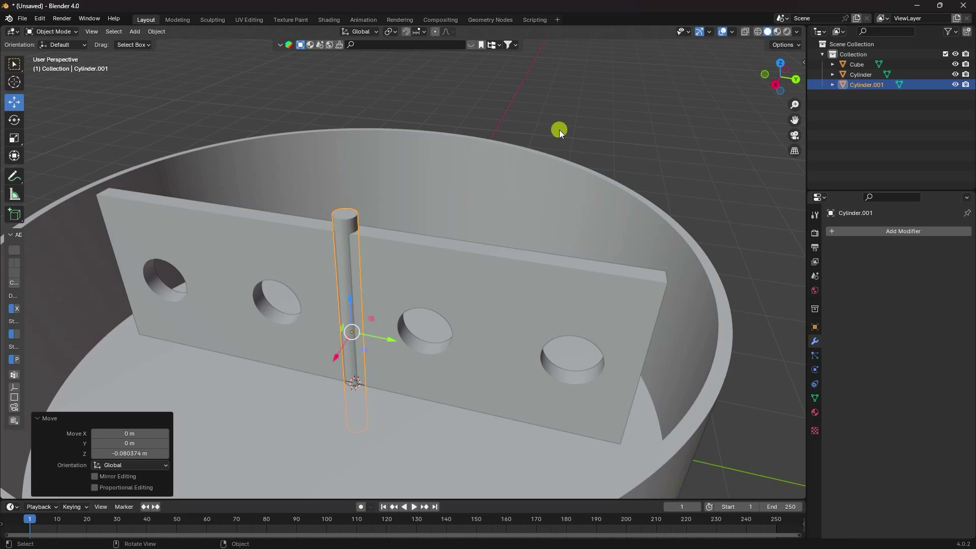
pyautogui.click(559, 130)
pyautogui.scroll(5, 319, 214)
pyautogui.moveTo(349, 230); pyautogui.dragTo(364, 193, button='middle')
pyautogui.click(364, 193)
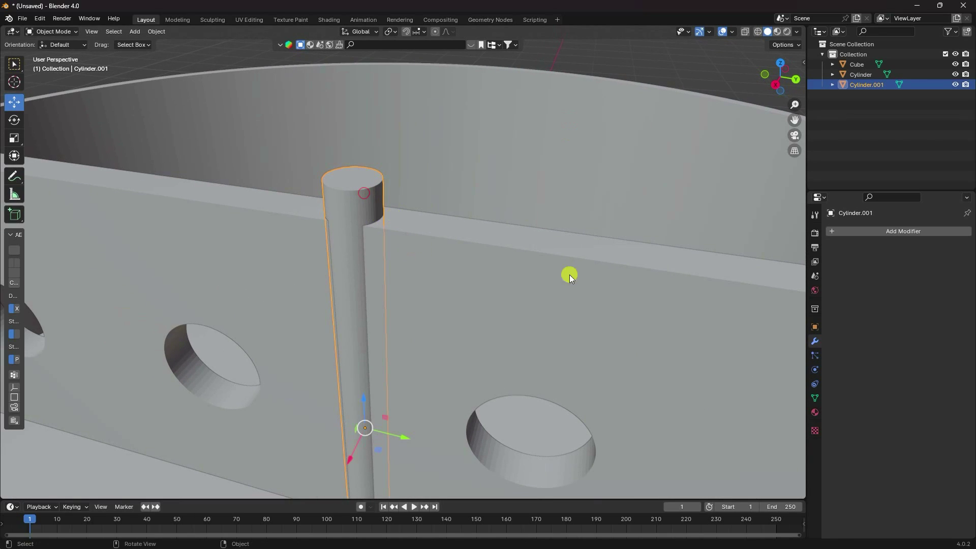
pyautogui.click(816, 327)
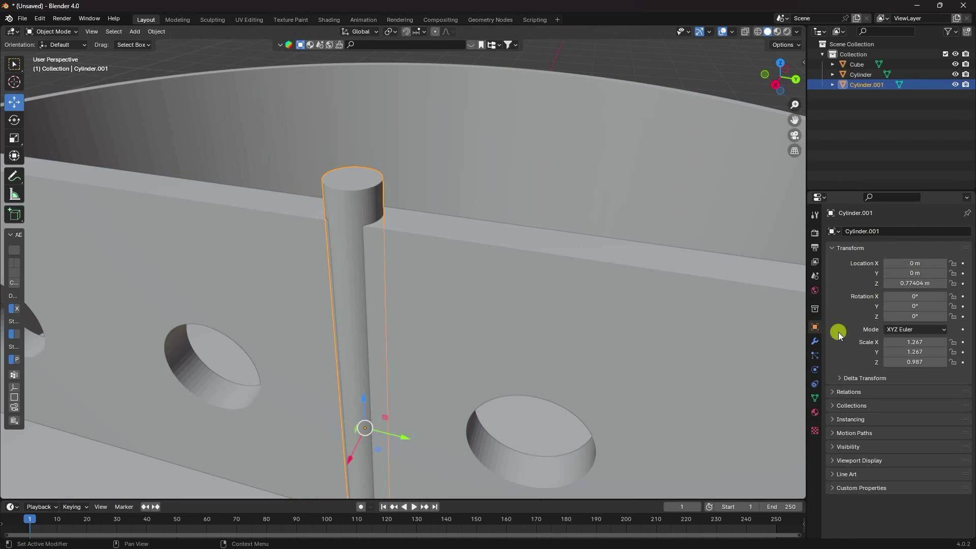
# Add a Bevel modifier to the pin with Amount 0.03 m and 5 segments
pyautogui.click(816, 341)
pyautogui.click(867, 231)
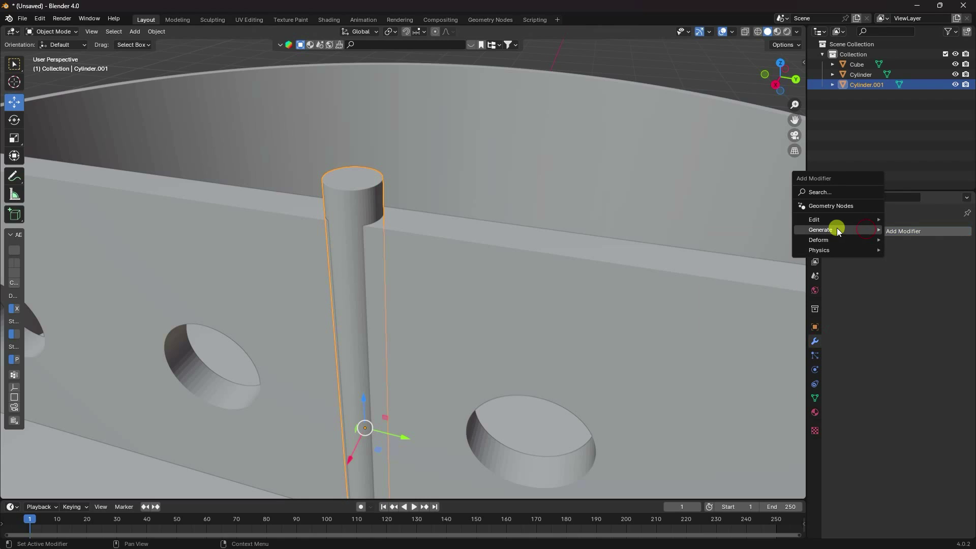
pyautogui.moveTo(833, 230)
pyautogui.click(786, 240)
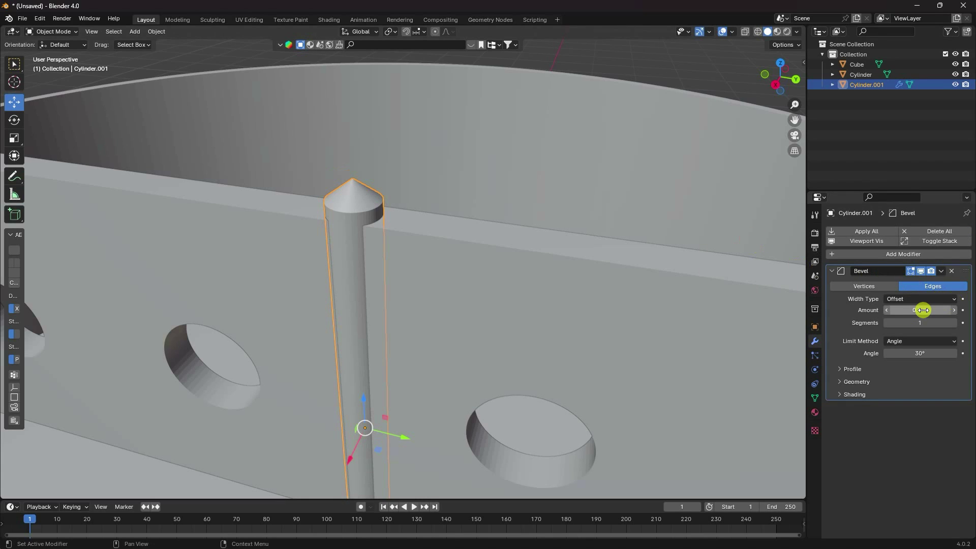
pyautogui.moveTo(894, 308); pyautogui.dragTo(884, 309)
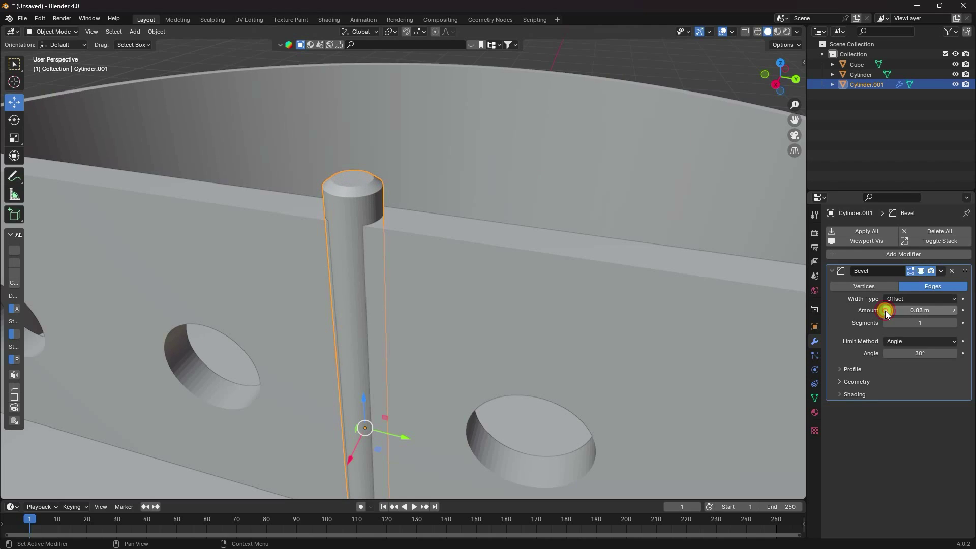
pyautogui.click(953, 323)
pyautogui.click(953, 322)
pyautogui.click(952, 323)
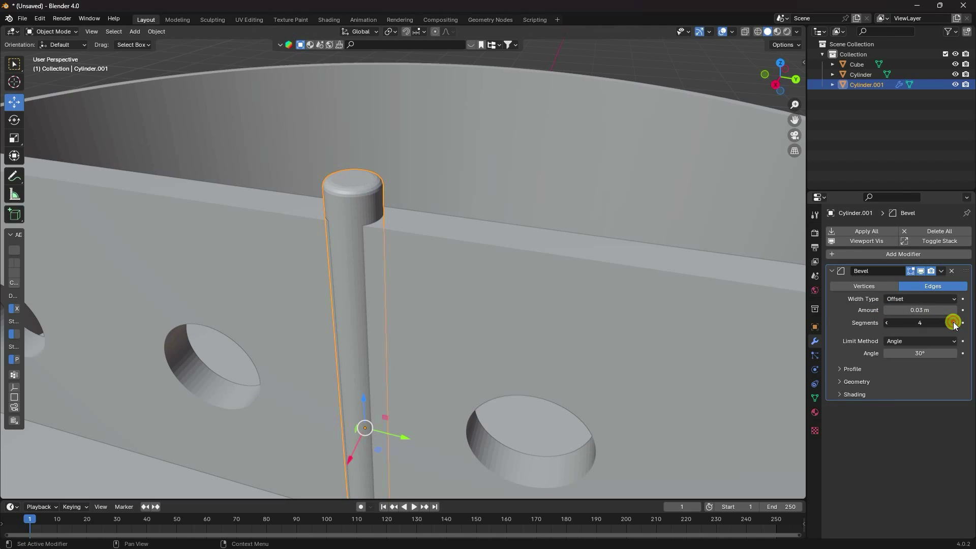
pyautogui.click(953, 323)
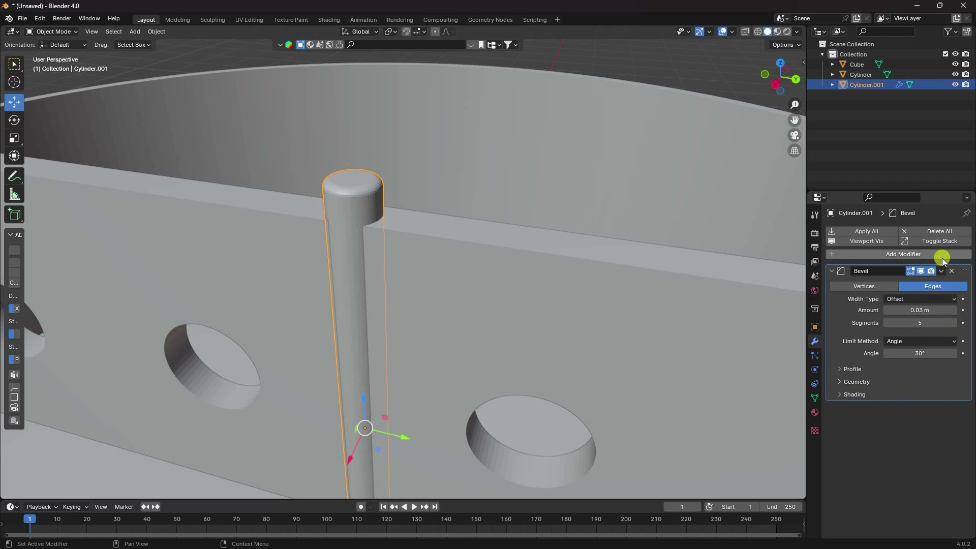
# Apply the bevel permanently to the pin's mesh, then deselect everything
pyautogui.click(942, 270)
pyautogui.click(886, 282)
pyautogui.moveTo(356, 255); pyautogui.dragTo(390, 328, button='middle')
pyautogui.scroll(-5, 386, 256)
pyautogui.hotkey('alt', 'a')
pyautogui.scroll(-5, 406, 294)
pyautogui.scroll(6, 417, 259)
pyautogui.click(417, 259)
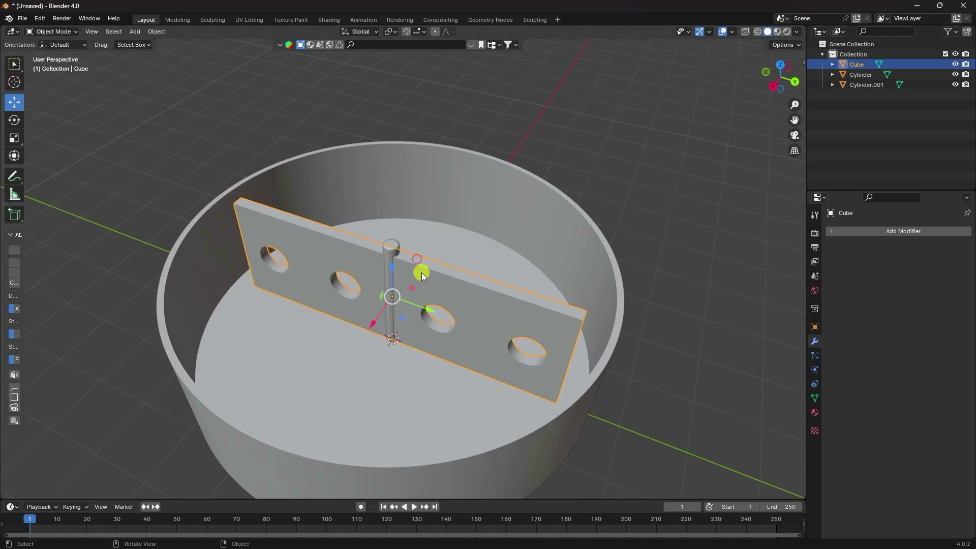
pyautogui.scroll(4, 427, 285)
pyautogui.keyDown('shift'); pyautogui.click(374, 235); pyautogui.keyUp('shift')
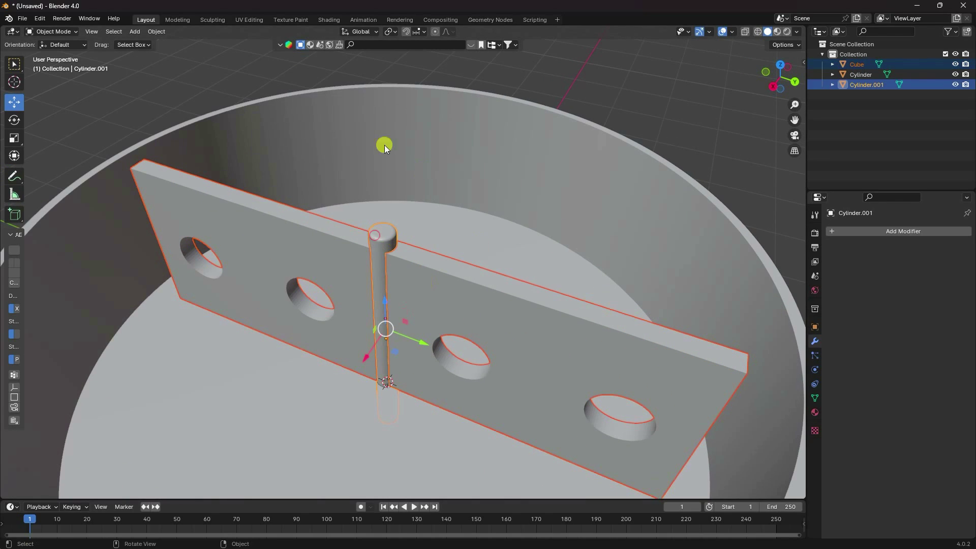
pyautogui.hotkey('alt', 'a')
pyautogui.click(134, 31)
pyautogui.moveTo(154, 136)
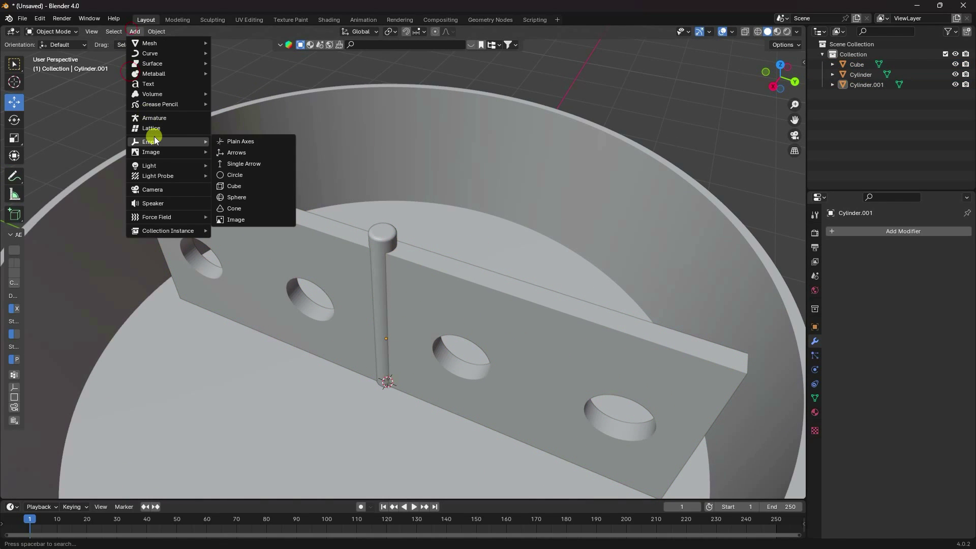
pyautogui.click(261, 141)
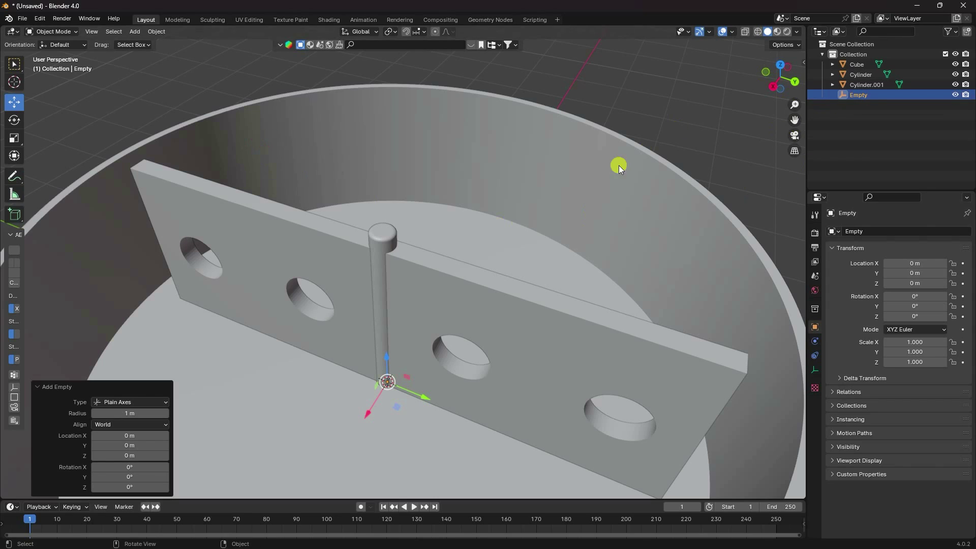
pyautogui.moveTo(856, 85)
pyautogui.mouseDown()
pyautogui.moveTo(863, 96)
pyautogui.moveTo(861, 84)
pyautogui.mouseUp()
pyautogui.click(484, 289)
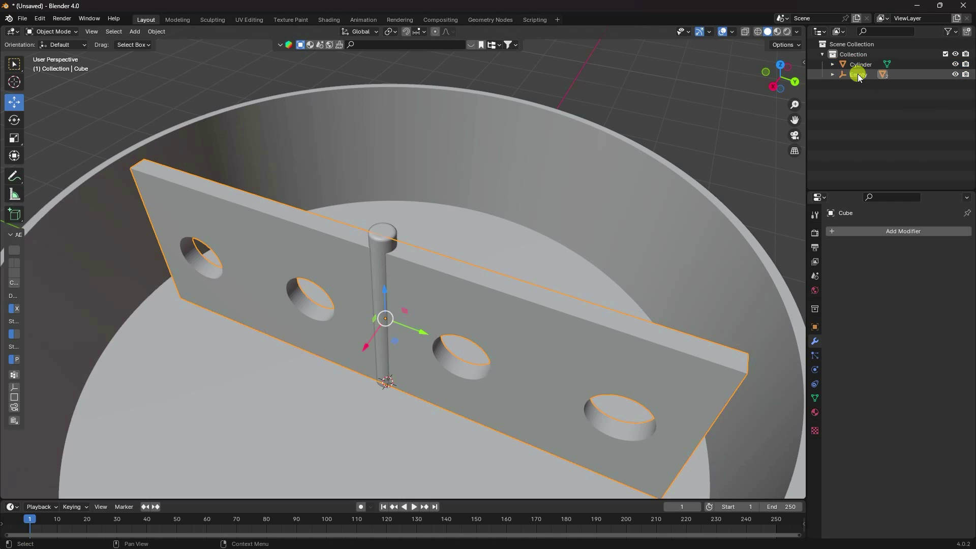
pyautogui.click(859, 74)
pyautogui.moveTo(440, 242); pyautogui.dragTo(432, 238, button='middle')
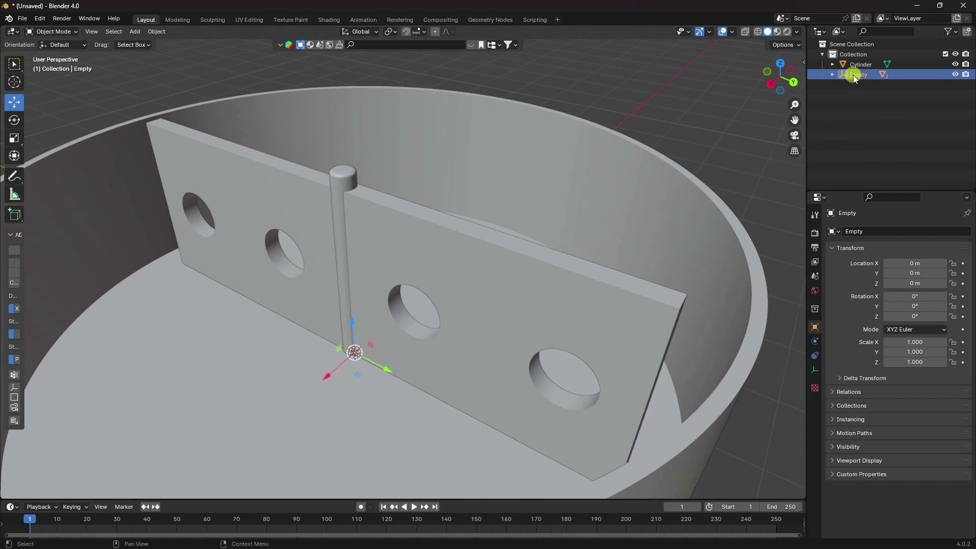
pyautogui.moveTo(908, 315)
pyautogui.mouseDown()
pyautogui.moveTo(163, 314)
pyautogui.moveTo(783, 325)
pyautogui.moveTo(254, 340)
pyautogui.moveTo(337, 346)
pyautogui.moveTo(920, 315)
pyautogui.mouseUp()
# Reset the Empty's Z rotation to 0° and set the scene end frame to 600
pyautogui.click(920, 314)
pyautogui.write('0')
pyautogui.press('Return')
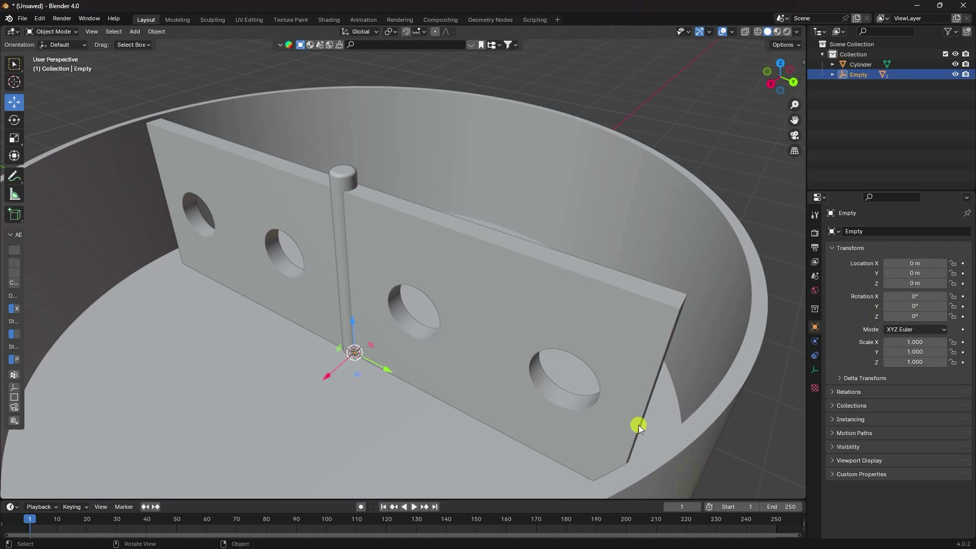
pyautogui.moveTo(445, 499); pyautogui.dragTo(436, 475)
pyautogui.scroll(-3, 431, 505)
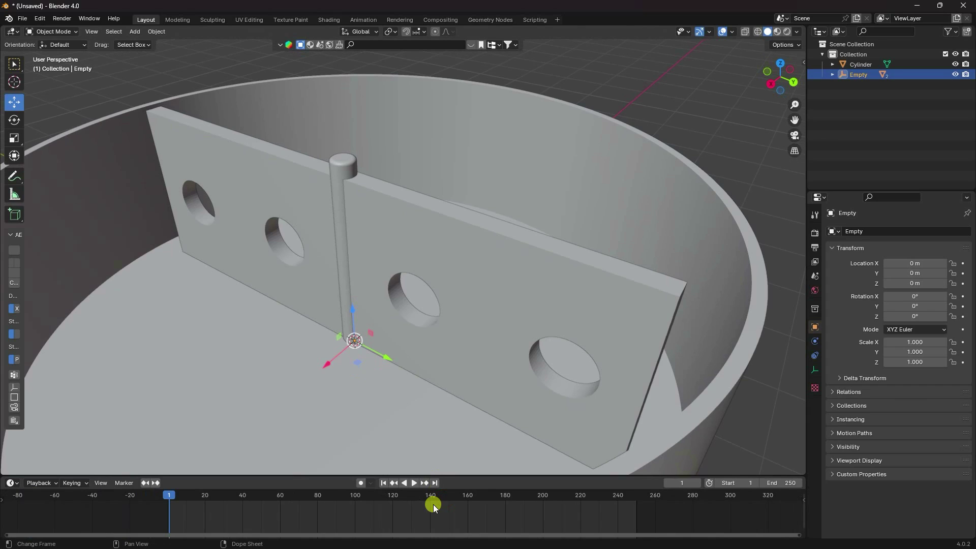
pyautogui.click(777, 483)
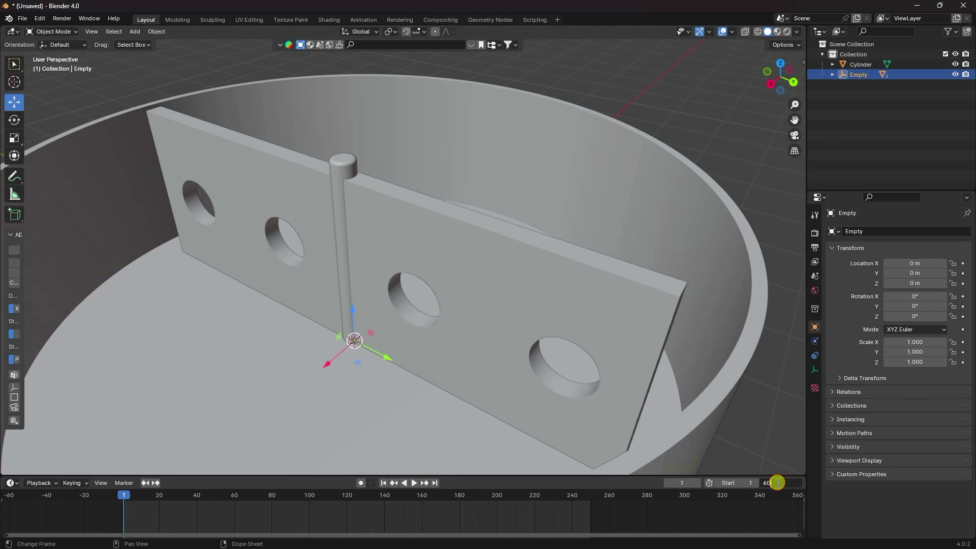
pyautogui.press('Return')
pyautogui.scroll(-3, 551, 518)
pyautogui.press('Home')
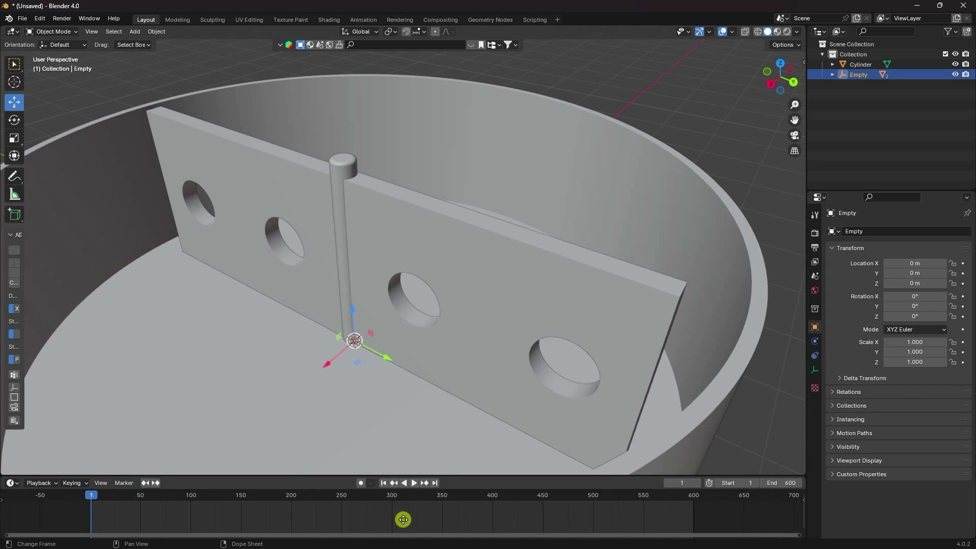
# Keyframe the Z rotation at 0° on frame 1 and 1440° on frame 600
pyautogui.click(963, 317)
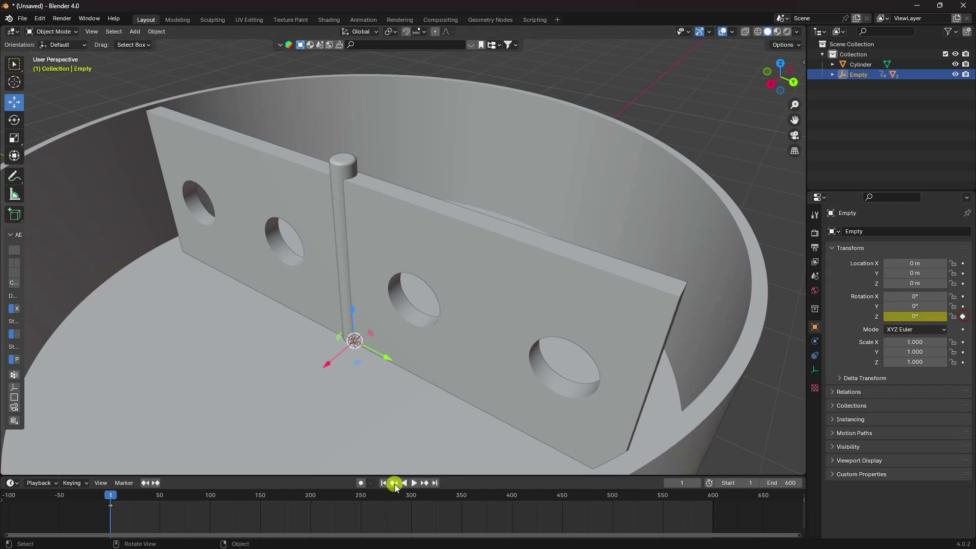
pyautogui.click(436, 483)
pyautogui.doubleClick(920, 317)
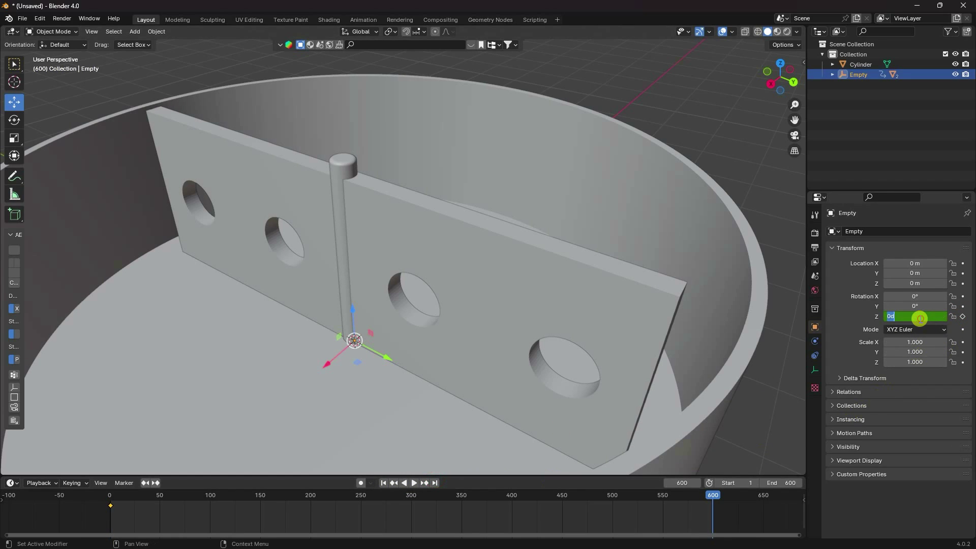
pyautogui.write('1440')
pyautogui.press('Return')
pyautogui.click(963, 317)
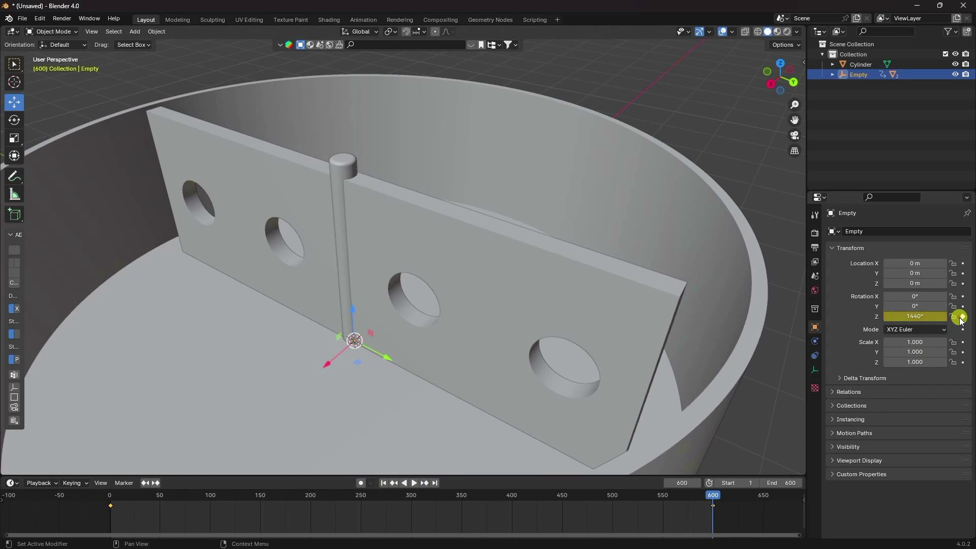
# Set both rotation keyframes to Linear interpolation for a constant-speed spin
pyautogui.moveTo(744, 510); pyautogui.dragTo(112, 502)
pyautogui.press('t')
pyautogui.click(37, 480)
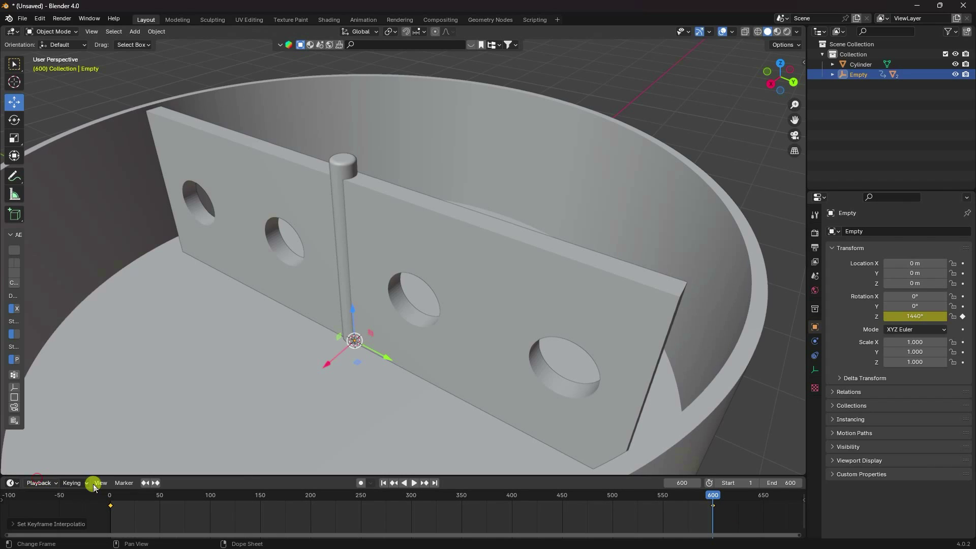
# Play the spin from frame 1, pause around frame 197, and rewind to frame 1
pyautogui.click(383, 483)
pyautogui.click(412, 483)
pyautogui.moveTo(473, 406); pyautogui.dragTo(414, 275, button='middle')
pyautogui.scroll(-4, 414, 275)
pyautogui.scroll(5, 414, 274)
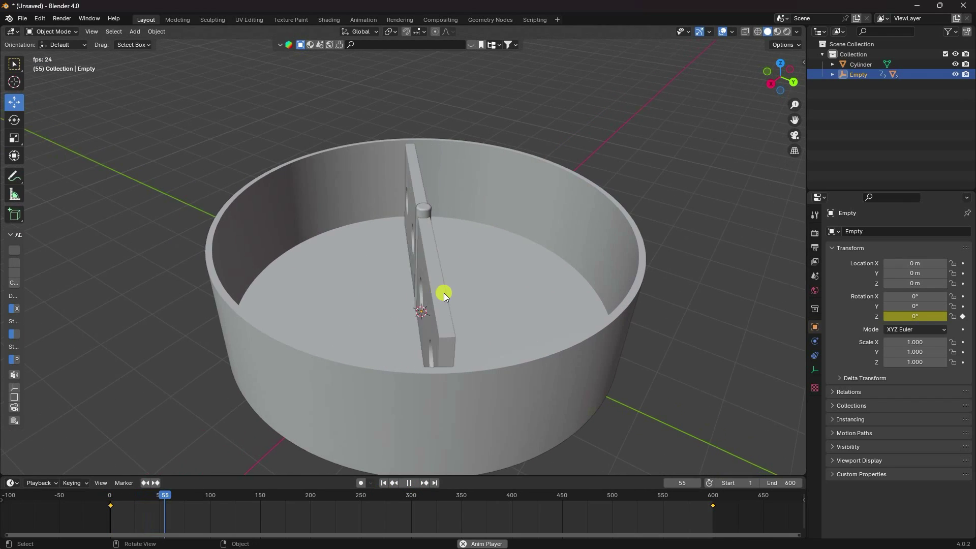
pyautogui.scroll(4, 462, 272)
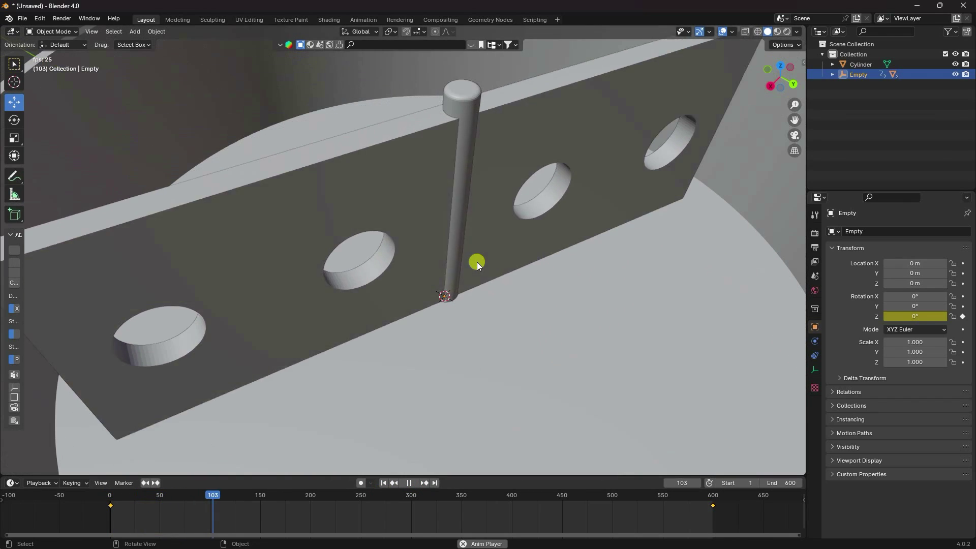
pyautogui.scroll(-6, 478, 262)
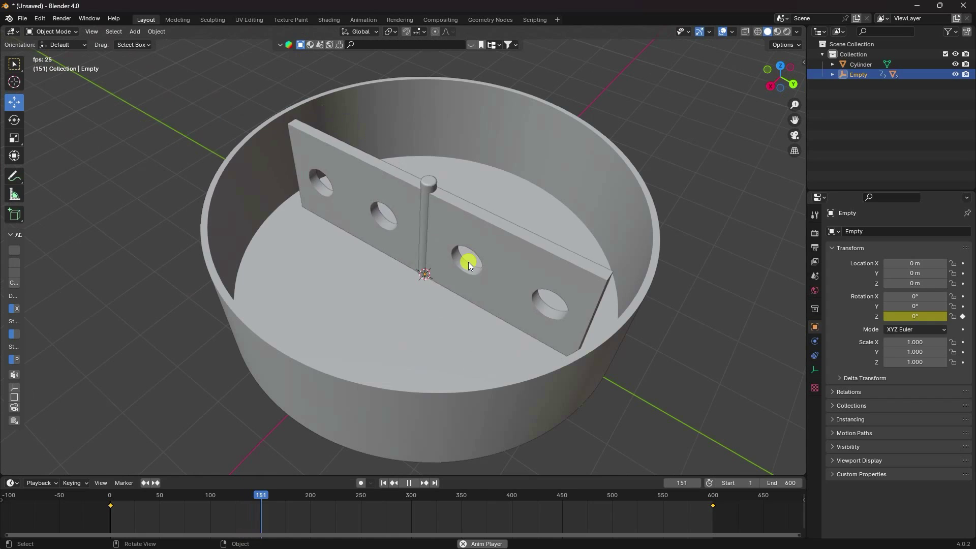
pyautogui.click(408, 484)
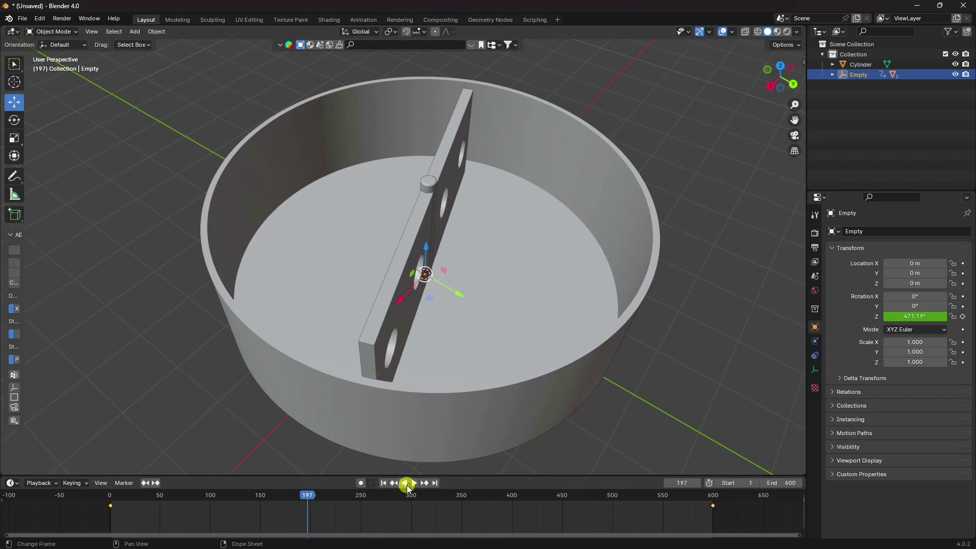
pyautogui.click(385, 484)
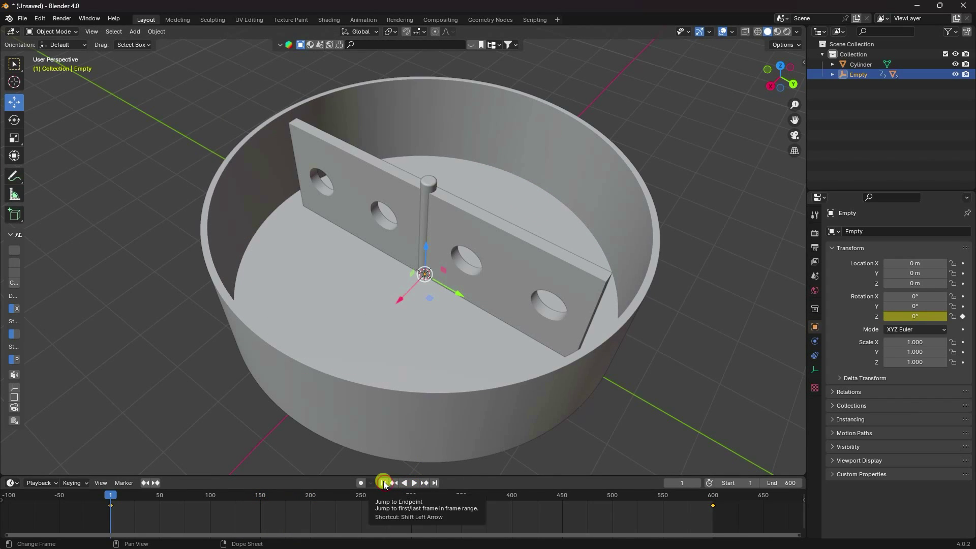
# Add a UV sphere with a lower segment count
pyautogui.click(135, 32)
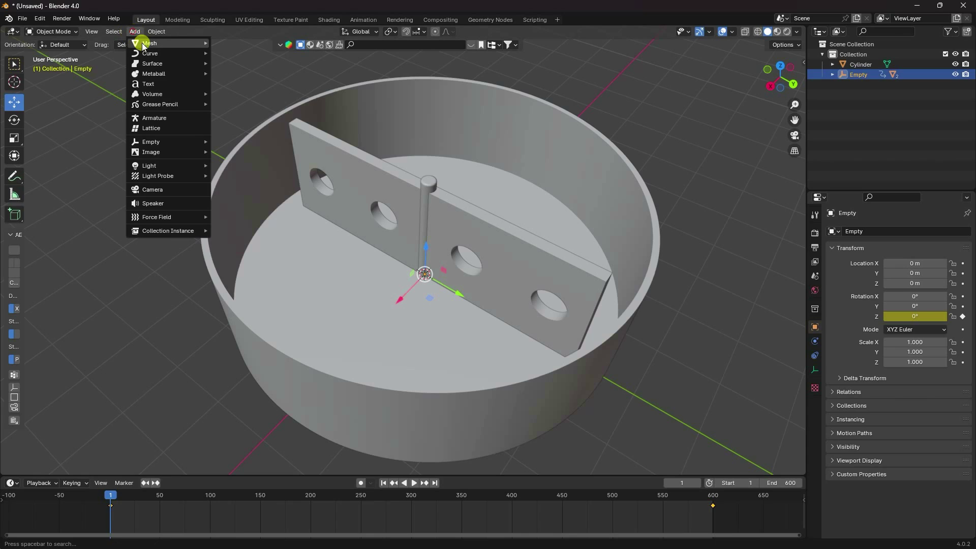
pyautogui.moveTo(150, 44)
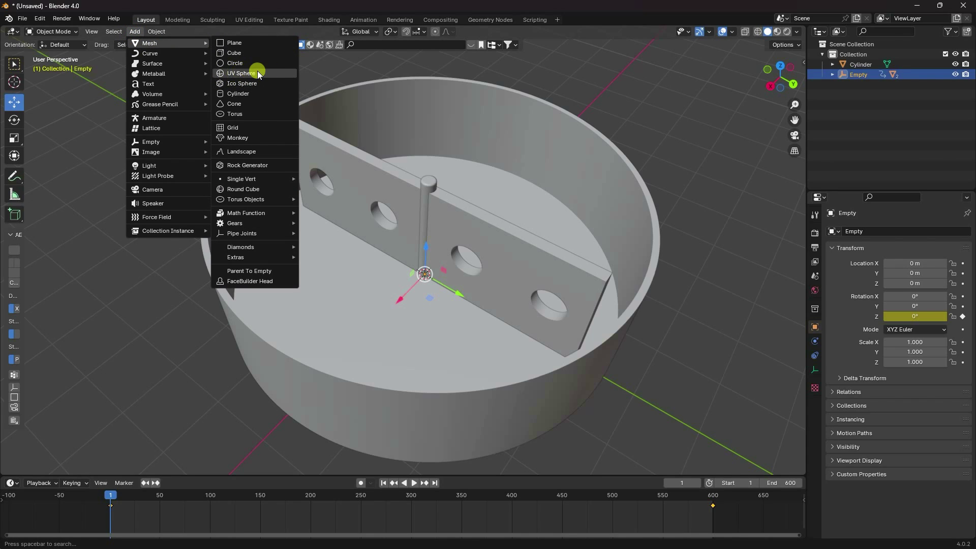
pyautogui.click(231, 73)
pyautogui.scroll(5, 455, 212)
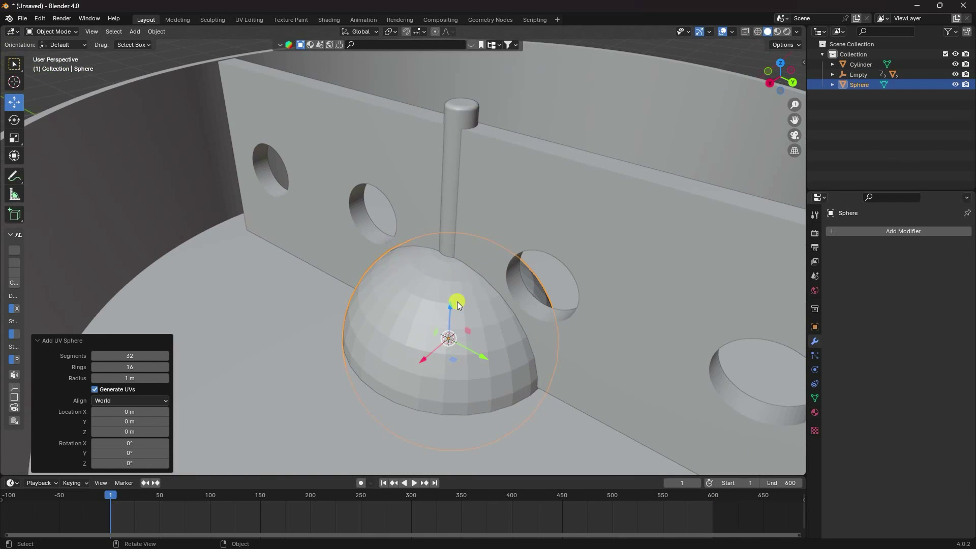
pyautogui.keyDown('shift'); pyautogui.moveTo(458, 305); pyautogui.dragTo(453, 262, button='middle'); pyautogui.keyUp('shift')
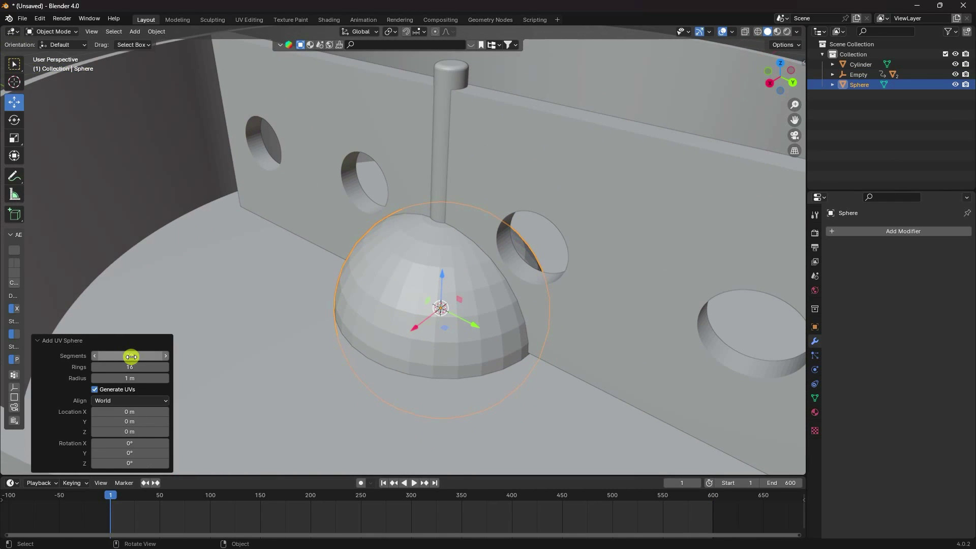
pyautogui.click(131, 357)
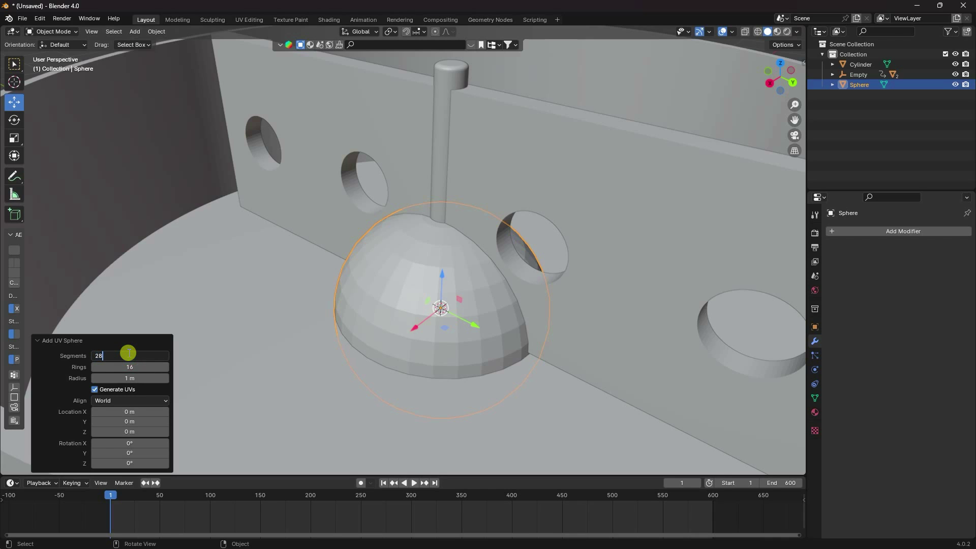
pyautogui.press('Return')
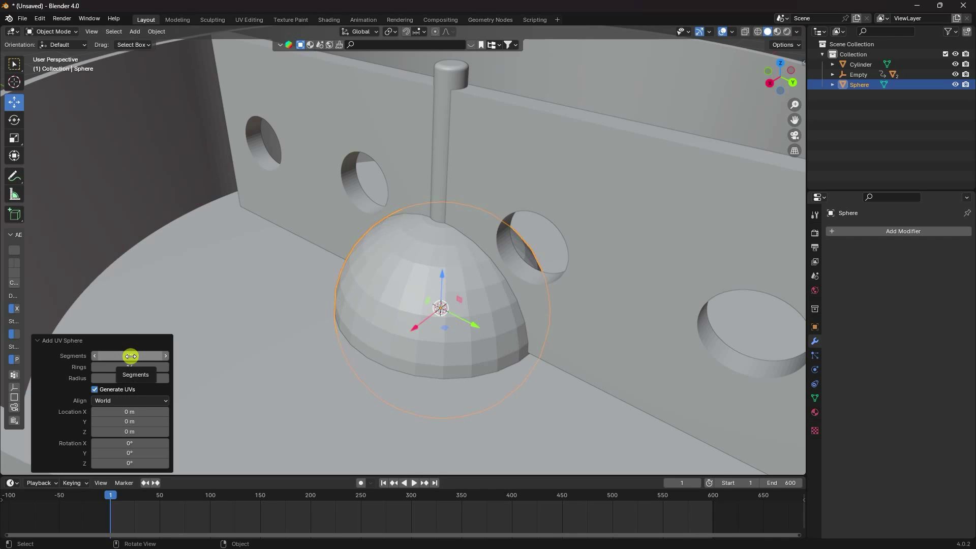
pyautogui.press('Return')
# Shade the sphere smooth and shrink it considerably
pyautogui.rightClick(386, 246)
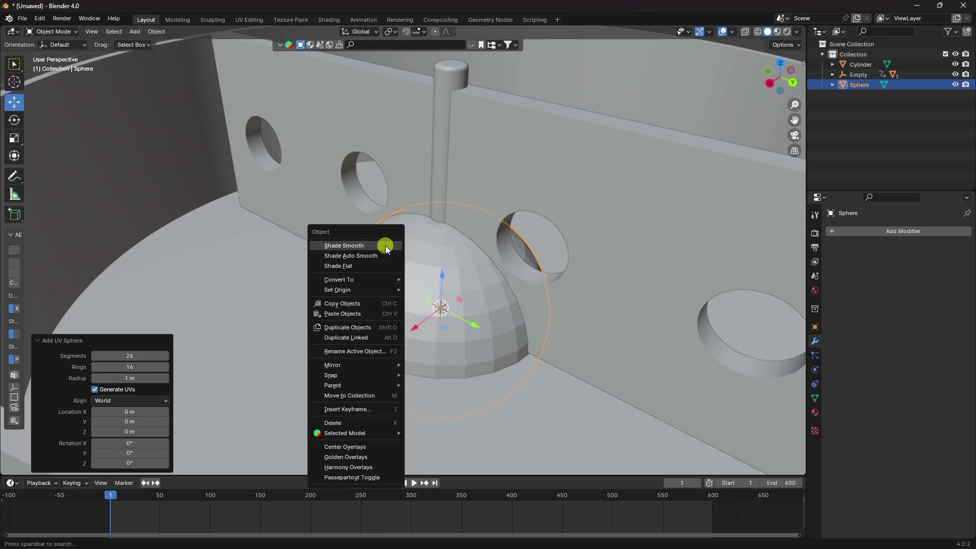
pyautogui.click(377, 245)
pyautogui.scroll(-5, 372, 295)
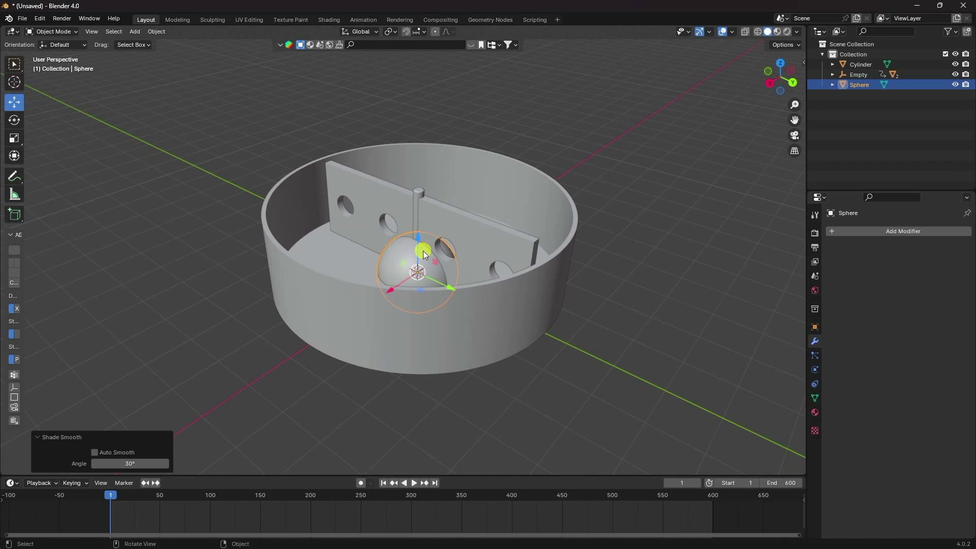
pyautogui.moveTo(425, 255); pyautogui.dragTo(466, 233, button='middle')
pyautogui.press('s')
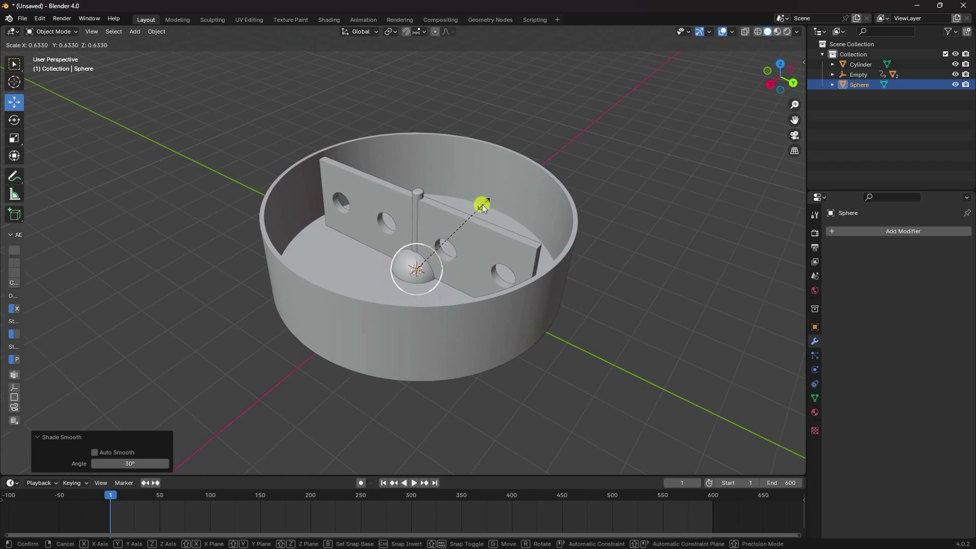
pyautogui.click(418, 255)
# Raise the sphere above the bowl, shift it 0.5 m along X, and rescale it to 0.74
pyautogui.moveTo(418, 257); pyautogui.dragTo(420, 133)
pyautogui.moveTo(420, 134); pyautogui.dragTo(374, 219, button='middle')
pyautogui.moveTo(374, 218); pyautogui.dragTo(338, 229)
pyautogui.press('s')
pyautogui.click(410, 158)
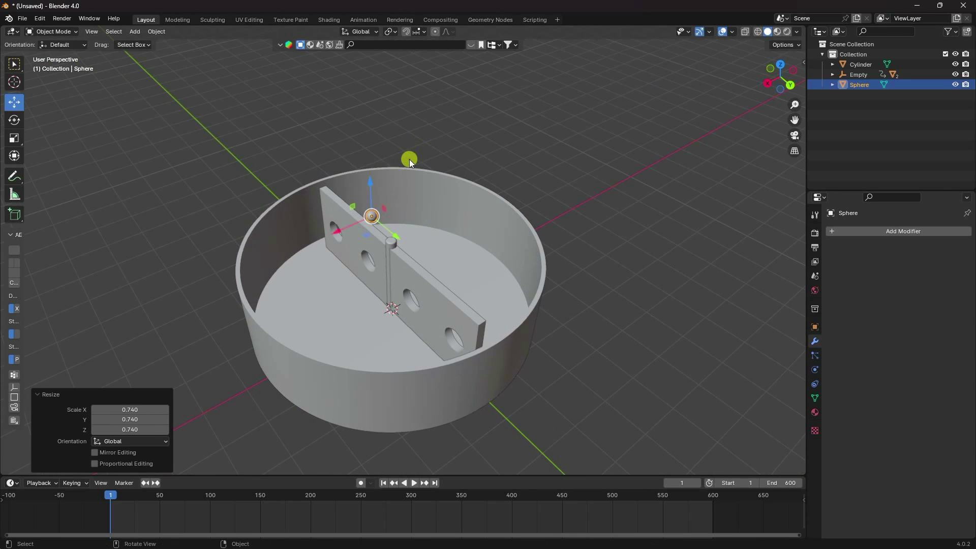
pyautogui.scroll(3, 409, 159)
pyautogui.moveTo(410, 160); pyautogui.dragTo(426, 267, button='middle')
pyautogui.click(134, 32)
# Add a Plane scaled 3.854 as the floor and raise the sphere another 1.34 m
pyautogui.moveTo(166, 44)
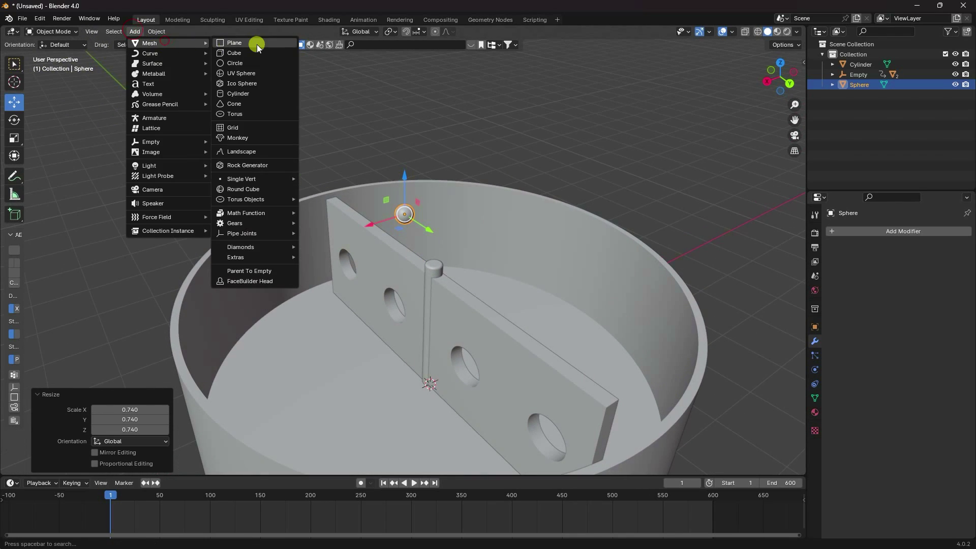
pyautogui.click(254, 41)
pyautogui.scroll(-5, 284, 168)
pyautogui.press('s')
pyautogui.click(657, 201)
pyautogui.press('s')
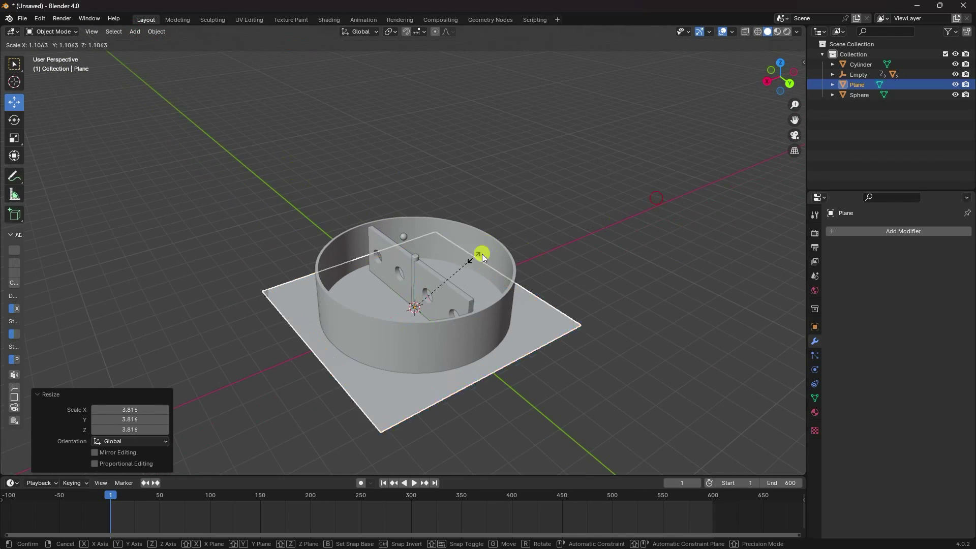
pyautogui.click(655, 198)
pyautogui.scroll(3, 504, 232)
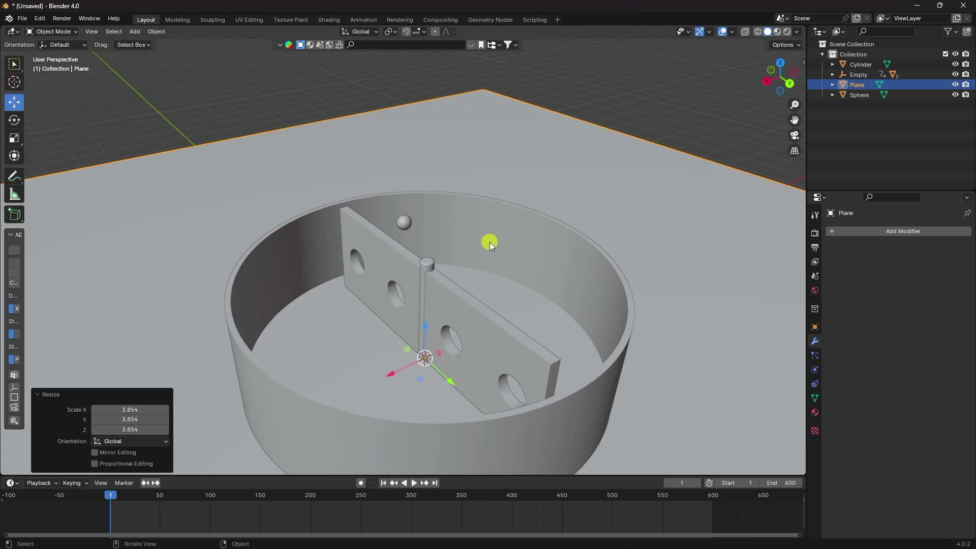
pyautogui.click(403, 227)
pyautogui.moveTo(412, 192); pyautogui.dragTo(404, 101)
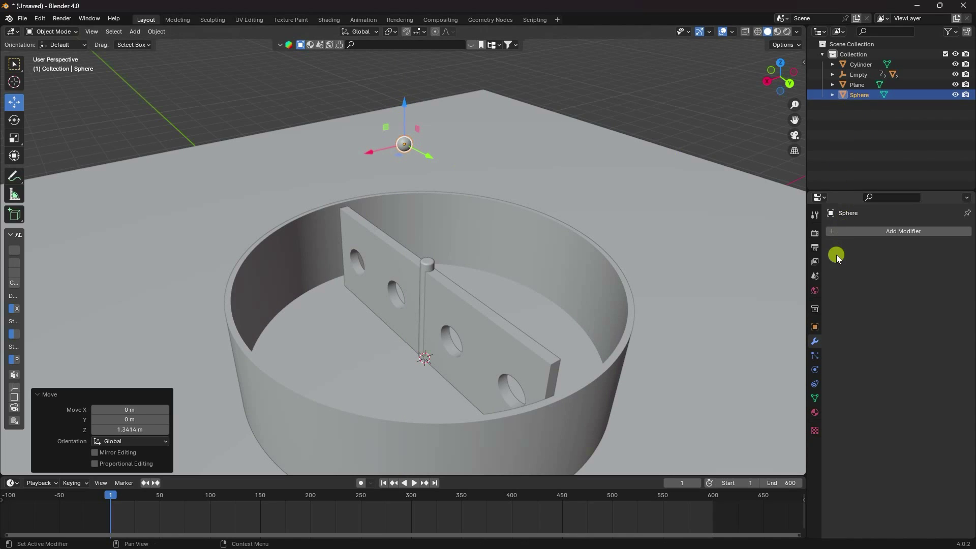
# Move the sphere into Collection 2 and make it an Active rigid body with Sphere collision
pyautogui.rightClick(838, 116)
pyautogui.click(835, 114)
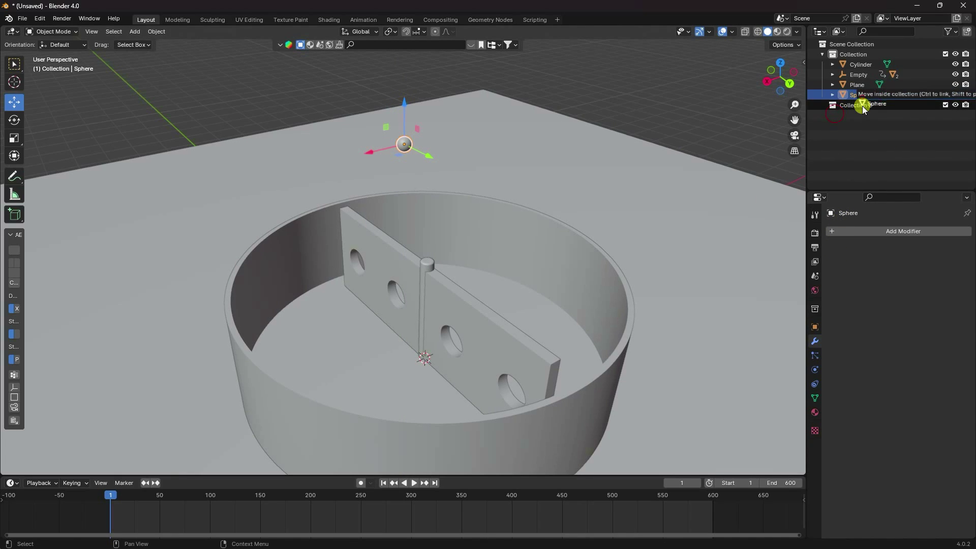
pyautogui.click(816, 371)
pyautogui.click(912, 254)
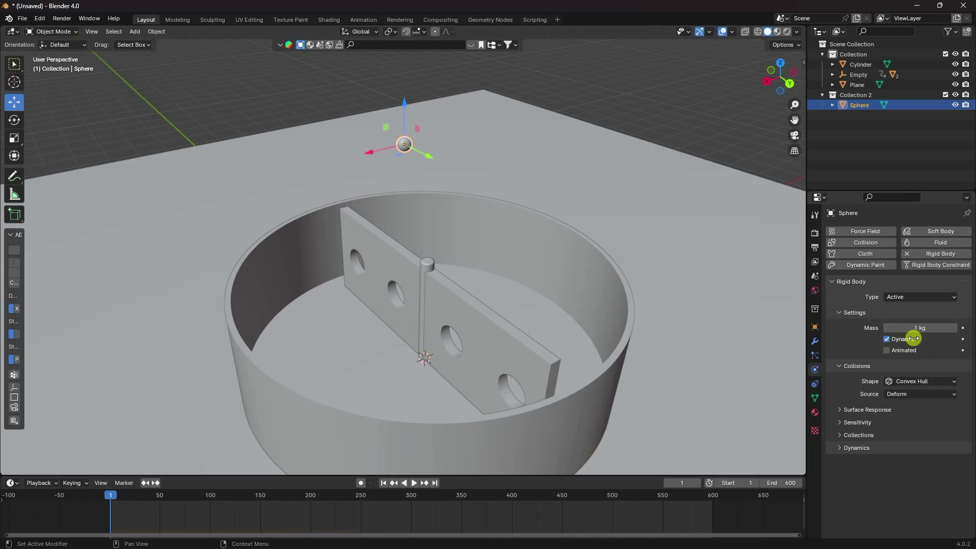
pyautogui.click(885, 382)
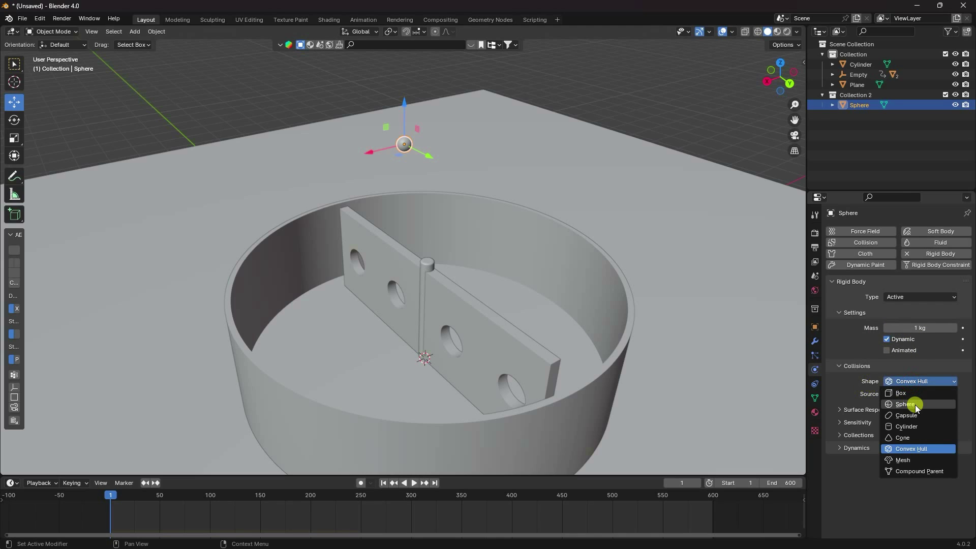
pyautogui.click(903, 406)
pyautogui.click(868, 397)
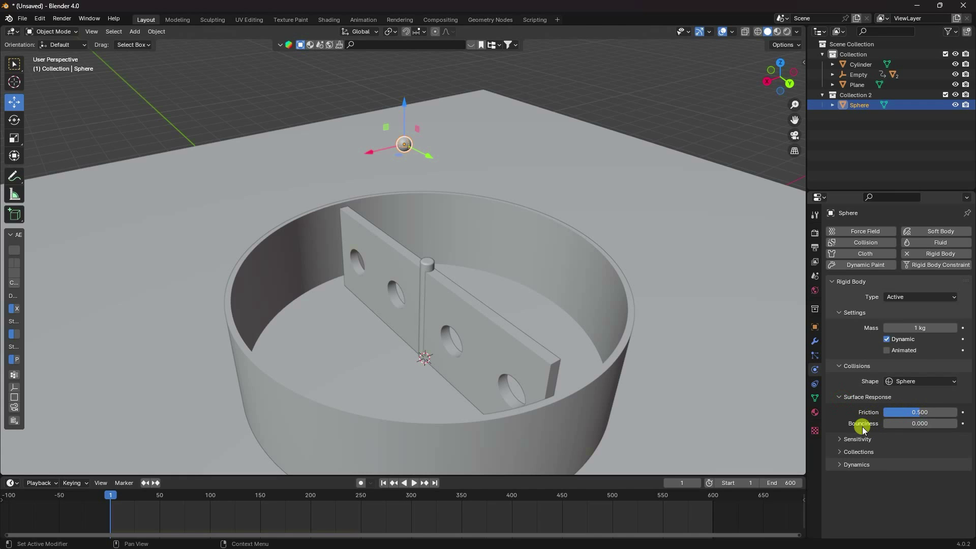
# Shift the sphere sideways along X above the container
pyautogui.scroll(-3, 443, 244)
pyautogui.moveTo(383, 202); pyautogui.dragTo(349, 197)
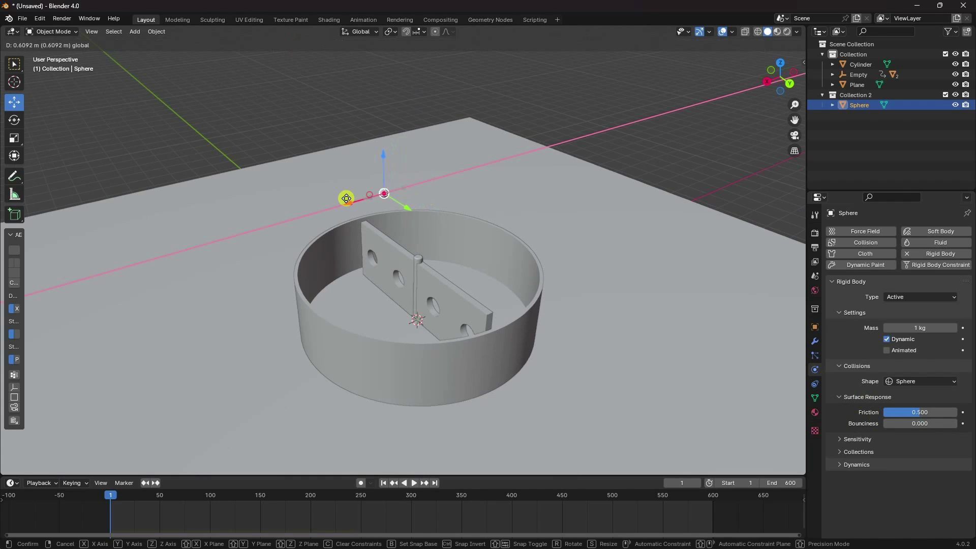
pyautogui.scroll(2, 369, 271)
pyautogui.click(330, 265)
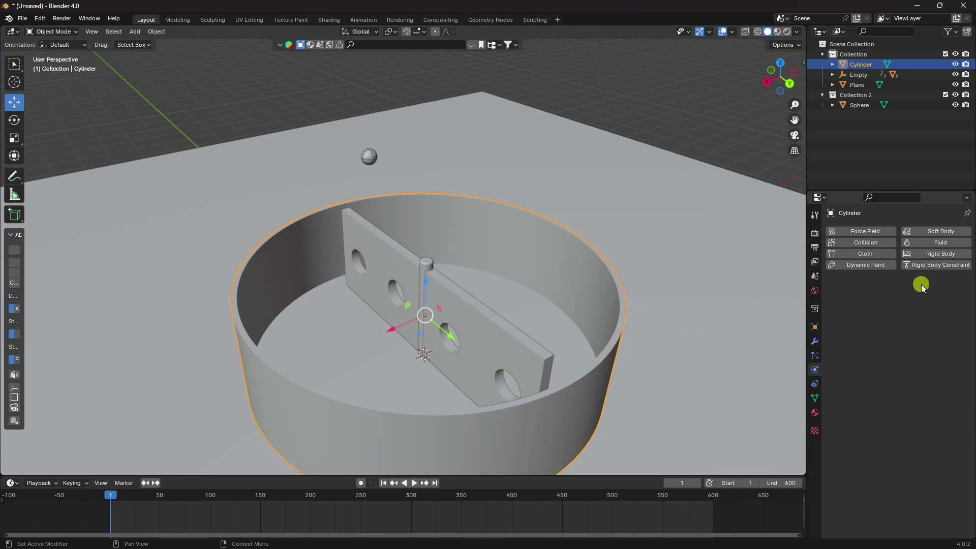
# Make the round container a Passive rigid body with Mesh collision shape
pyautogui.click(929, 253)
pyautogui.click(909, 297)
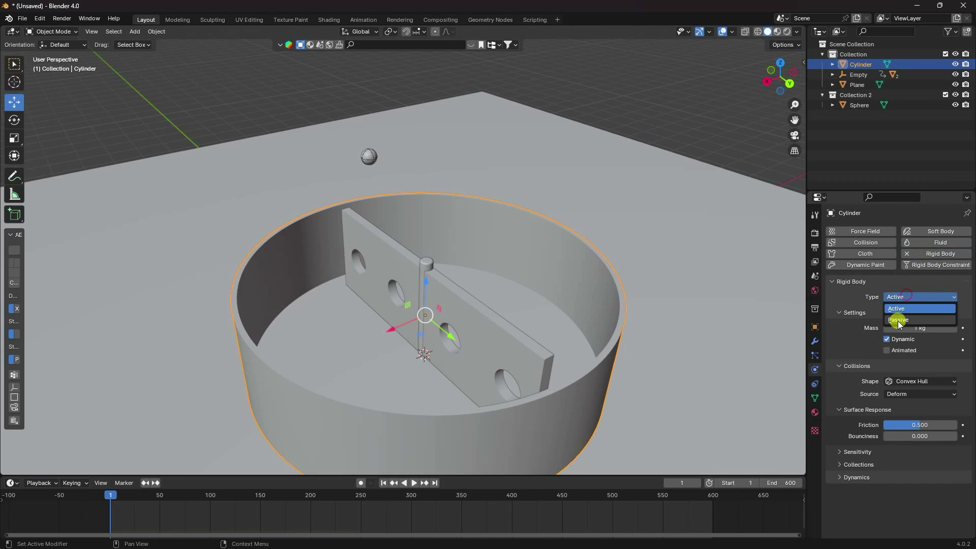
pyautogui.click(897, 320)
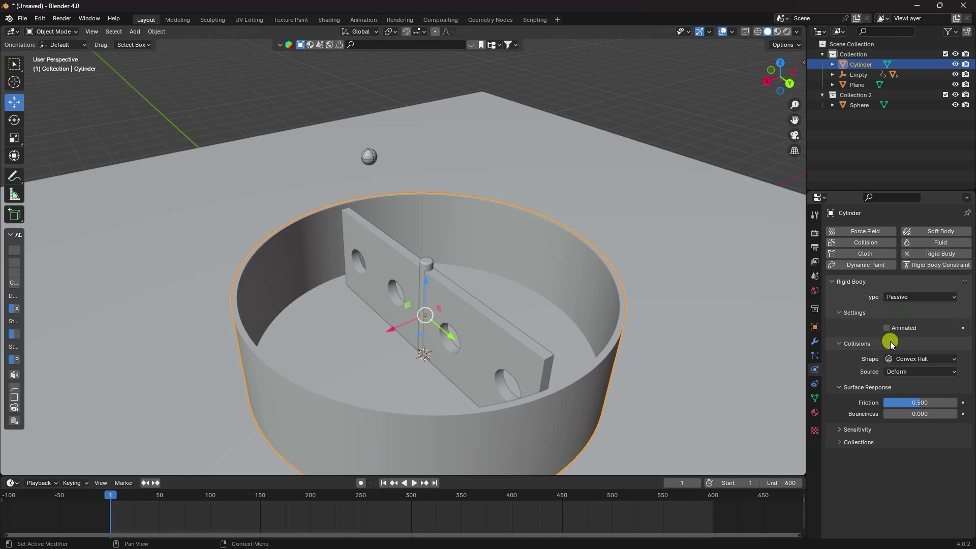
pyautogui.click(914, 359)
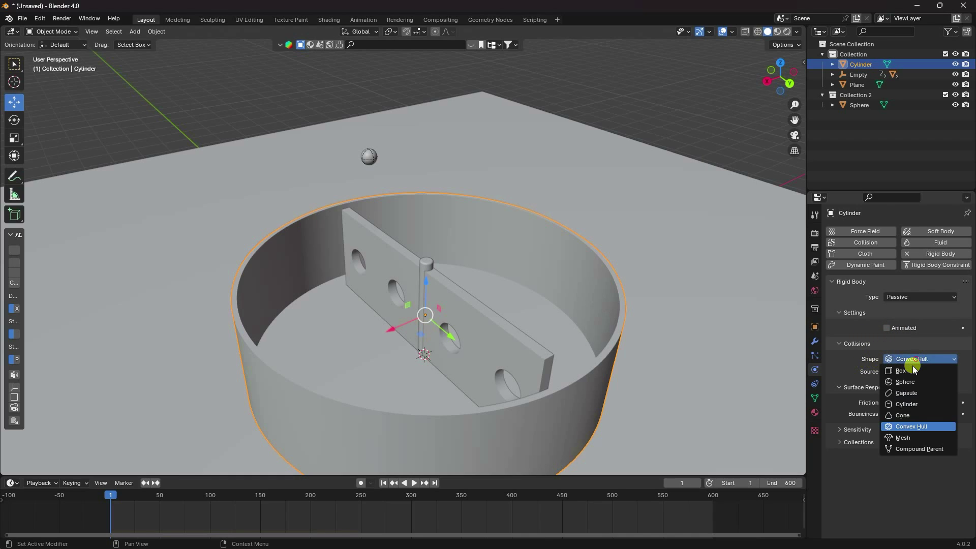
pyautogui.click(897, 438)
# Test the simulation in playback, then stop and rewind to frame 1
pyautogui.click(414, 483)
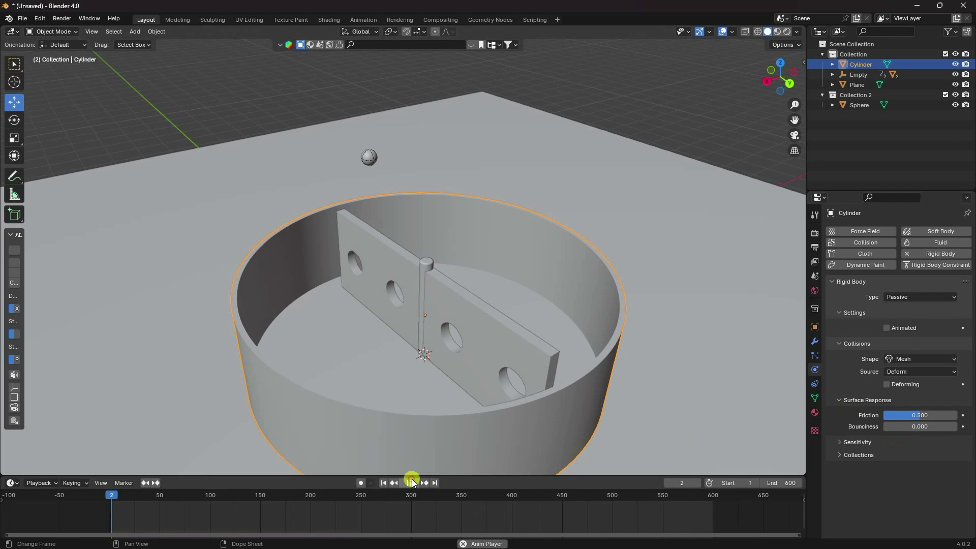
pyautogui.scroll(2, 361, 398)
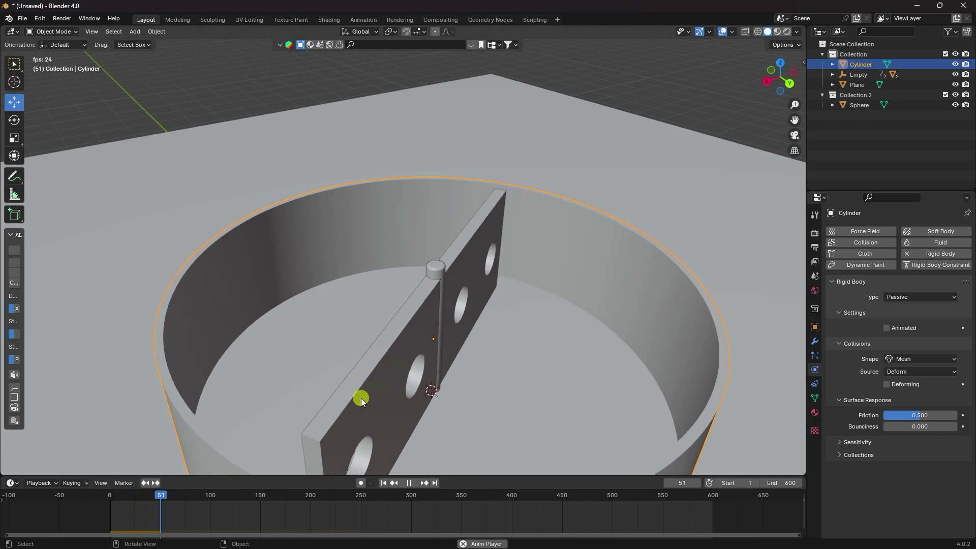
pyautogui.click(409, 483)
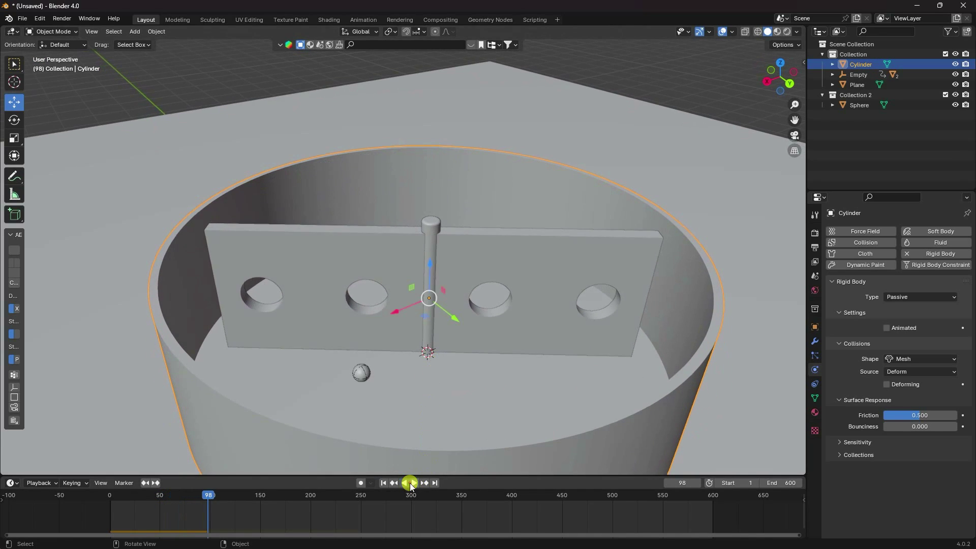
pyautogui.click(385, 483)
pyautogui.click(482, 283)
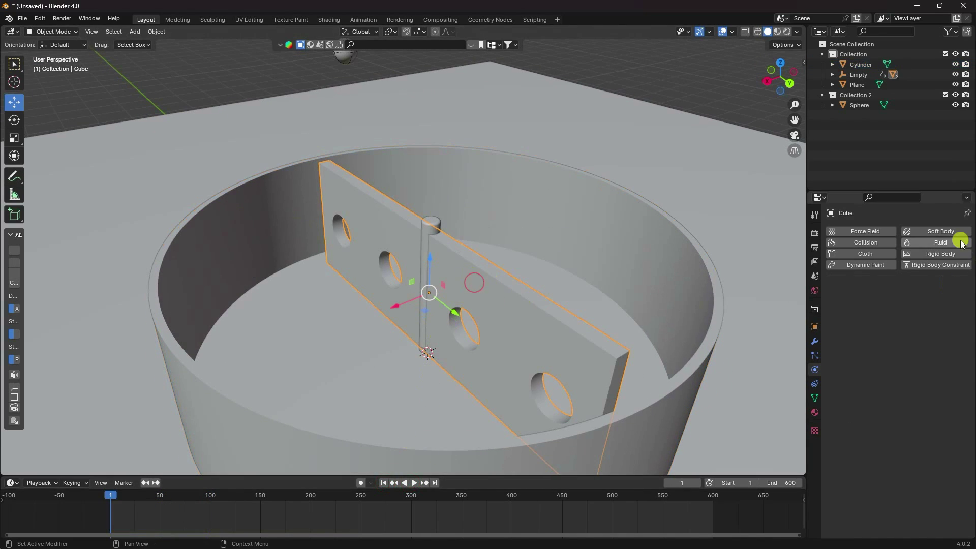
# Make the divider plate an Animated Passive rigid body with Mesh collision shape
pyautogui.click(932, 253)
pyautogui.click(903, 301)
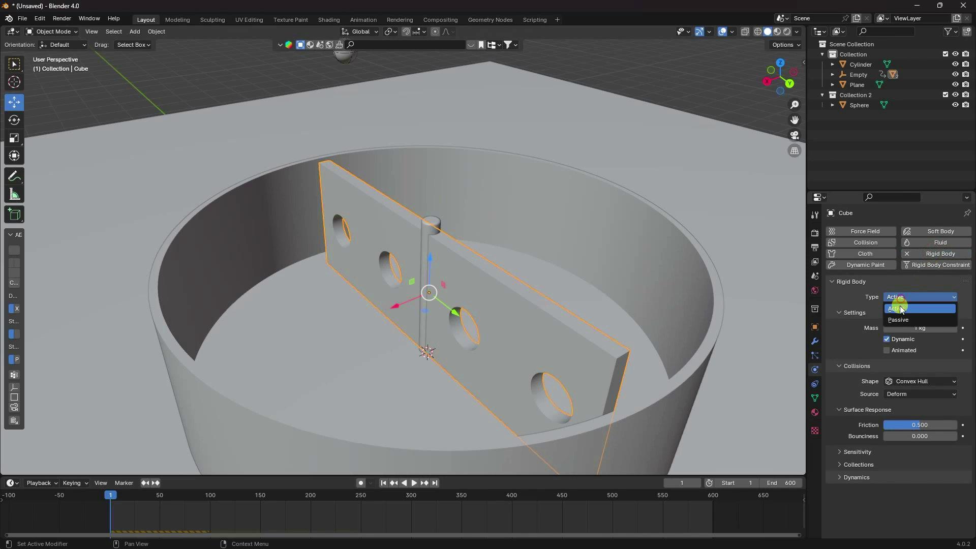
pyautogui.click(896, 322)
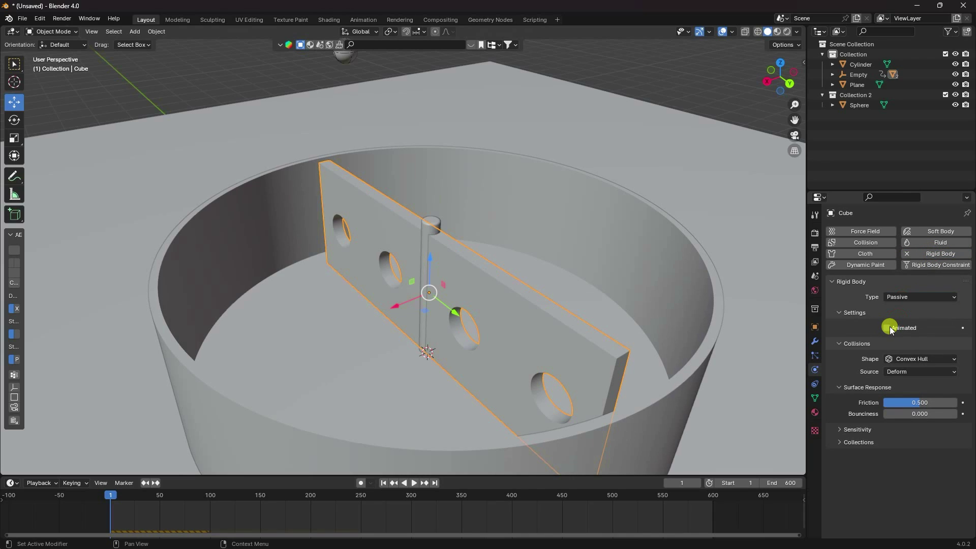
pyautogui.click(890, 328)
pyautogui.click(909, 361)
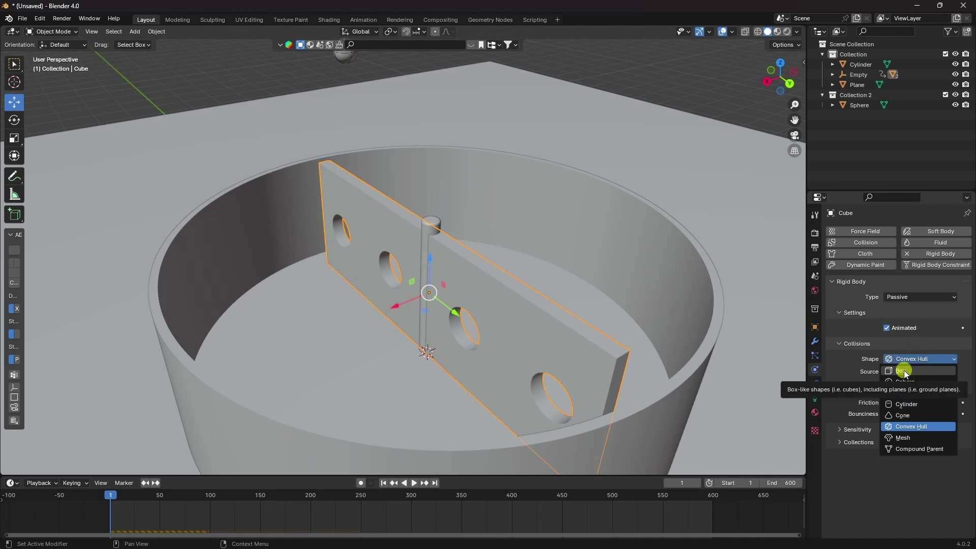
pyautogui.click(901, 438)
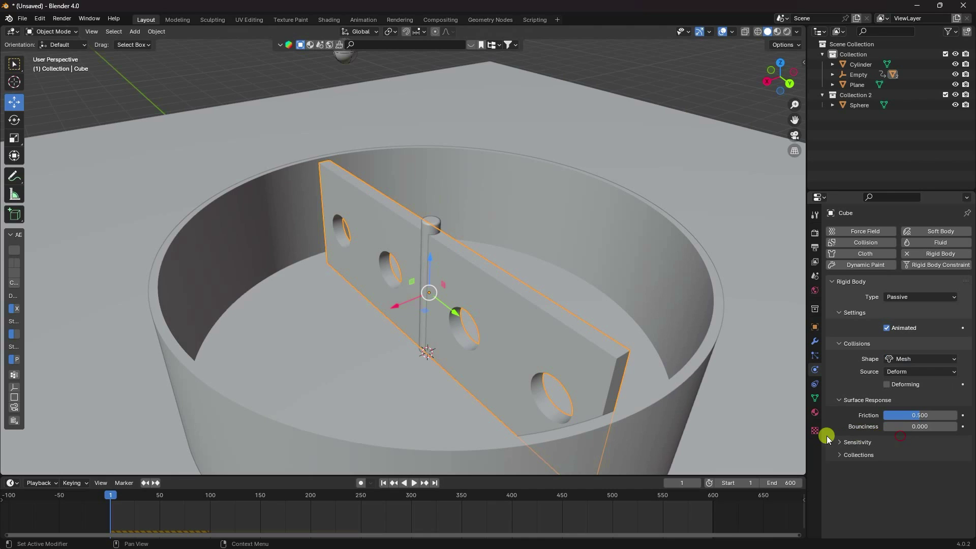
# Play the animation to watch the plate rotate, then stop and rewind to frame 1
pyautogui.click(415, 483)
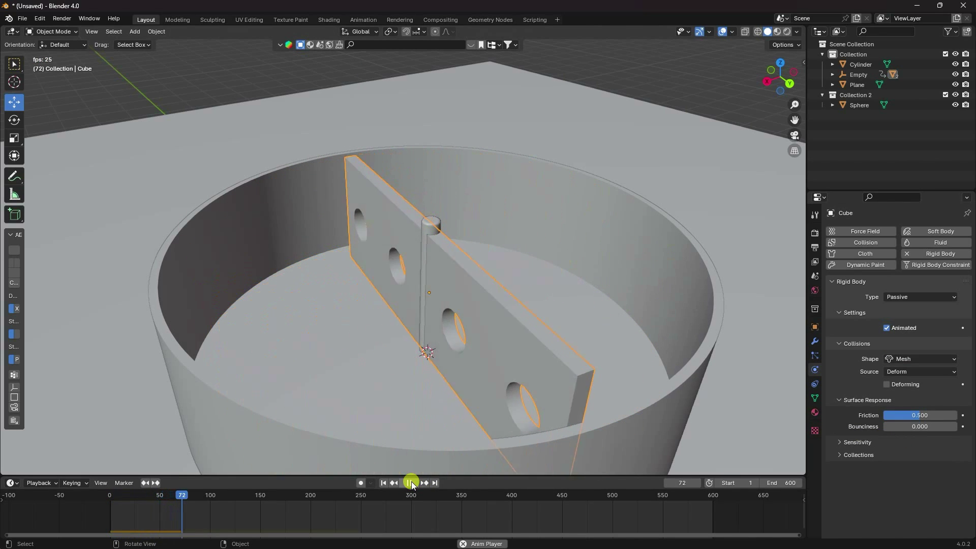
pyautogui.scroll(-3, 366, 301)
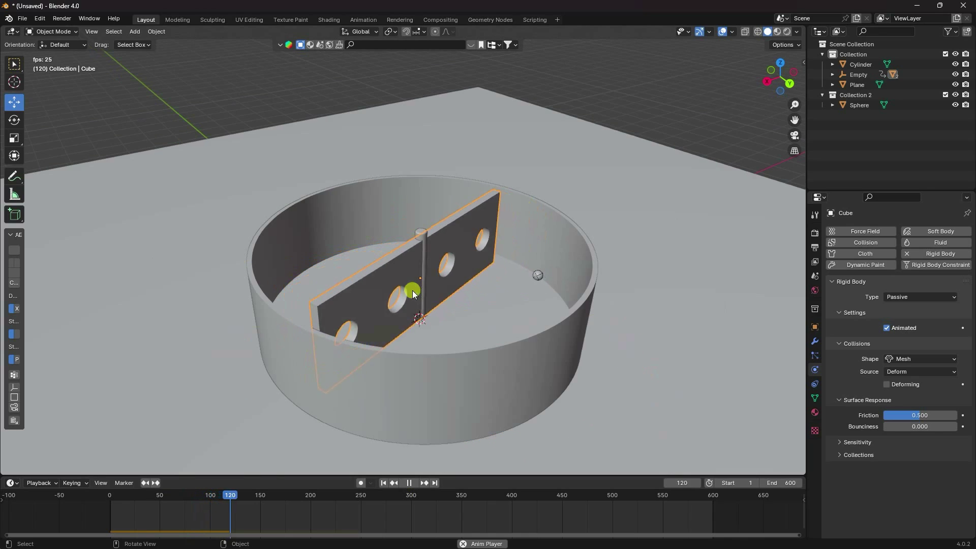
pyautogui.click(405, 483)
pyautogui.click(384, 484)
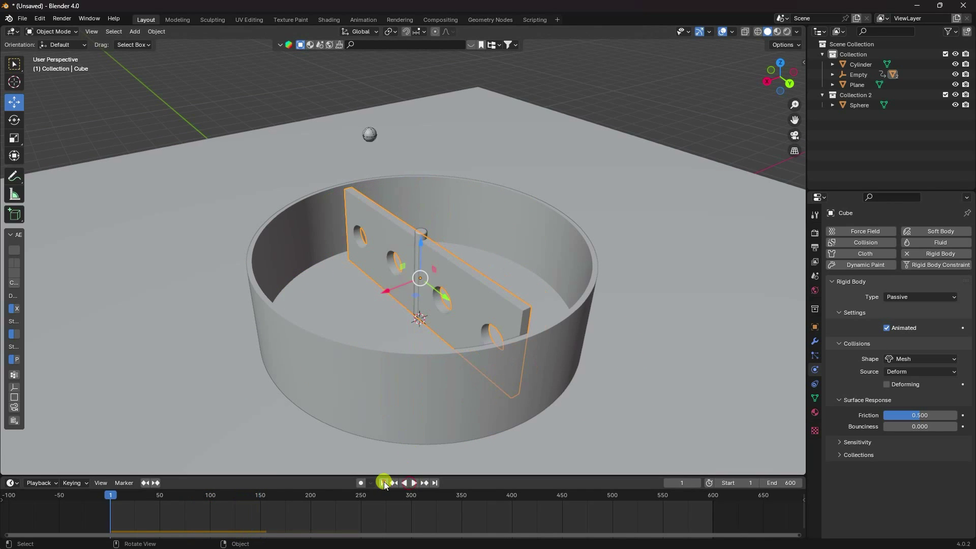
pyautogui.scroll(3, 407, 301)
pyautogui.click(436, 222)
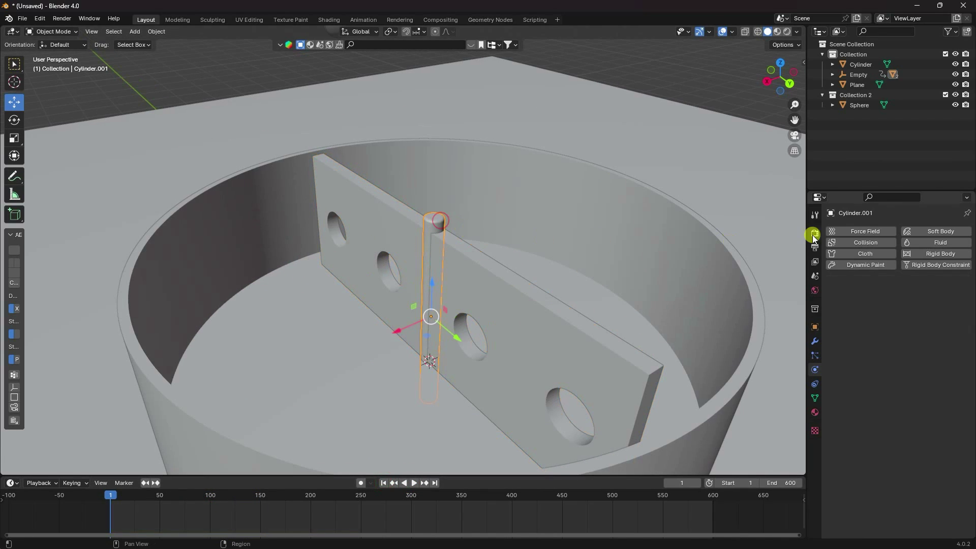
# Give the axle Cylinder.001 a Passive, Animated rigid body with a Cylinder collision shape
pyautogui.click(923, 254)
pyautogui.click(905, 297)
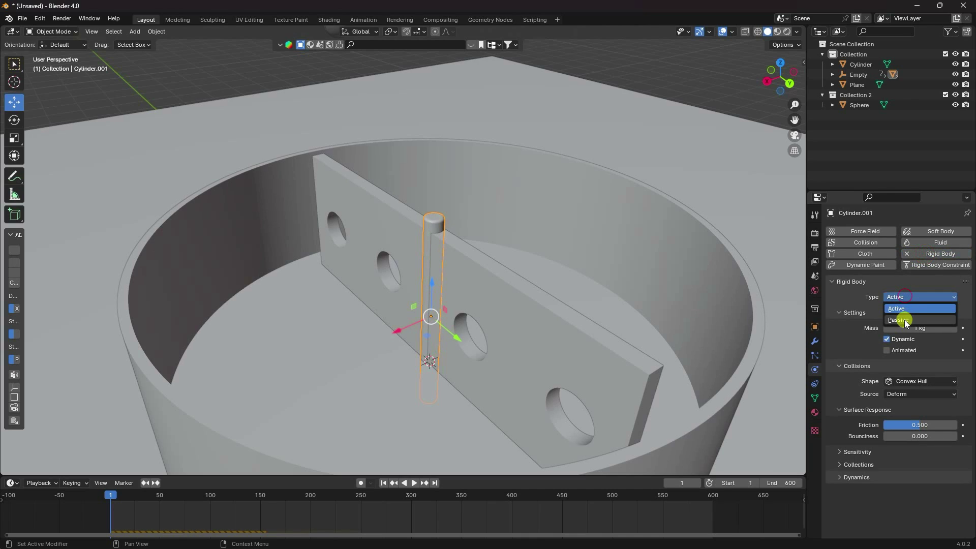
pyautogui.click(904, 319)
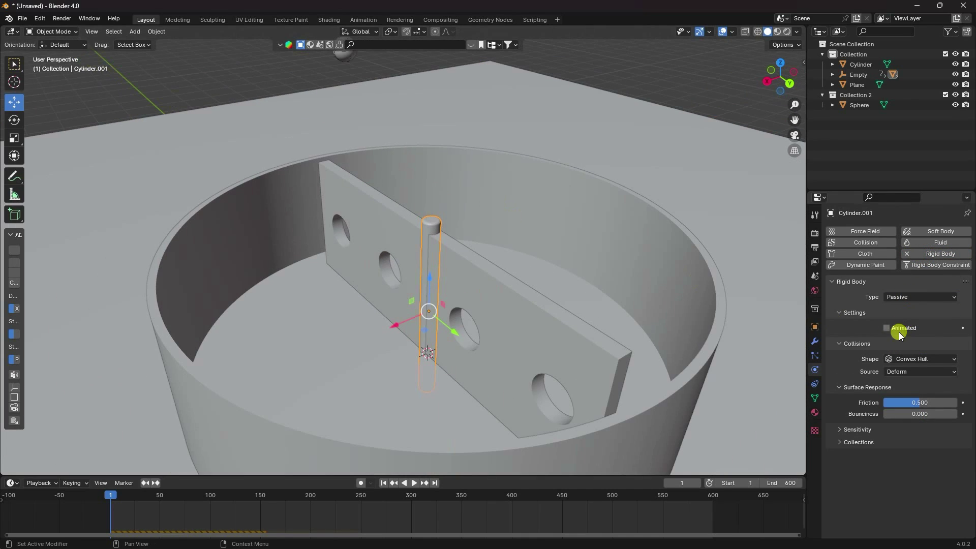
pyautogui.click(889, 329)
pyautogui.click(899, 359)
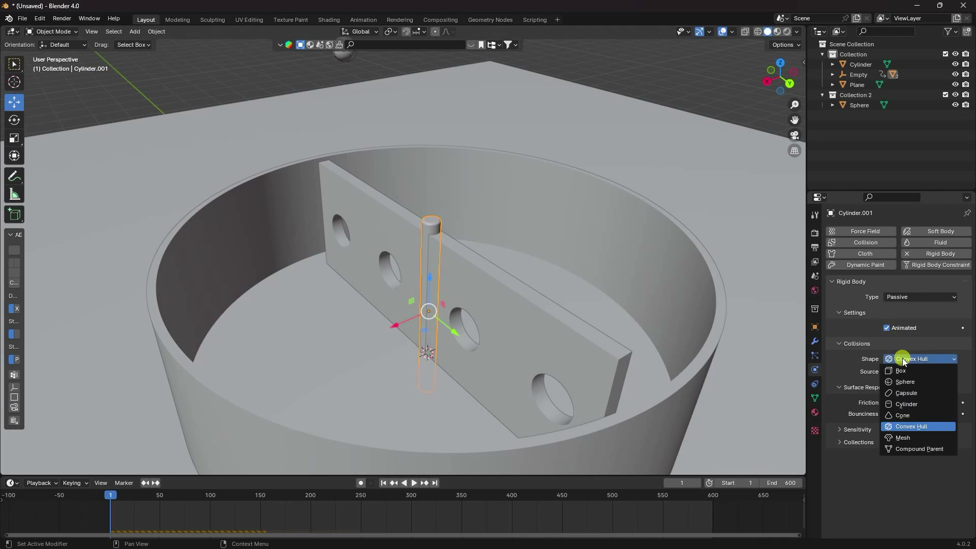
pyautogui.click(909, 406)
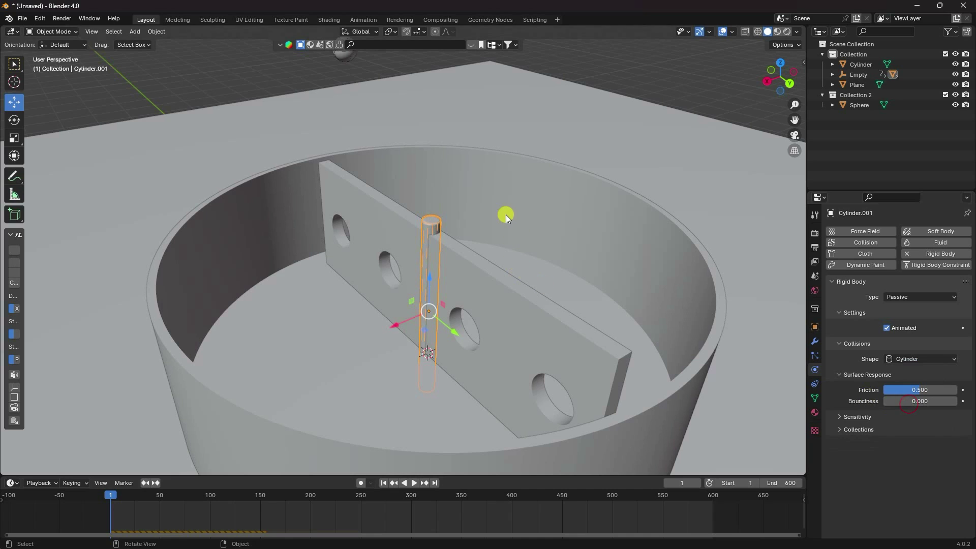
# Play the animation to test the sphere dropping past the spinning divider
pyautogui.scroll(-4, 509, 264)
pyautogui.scroll(2, 496, 261)
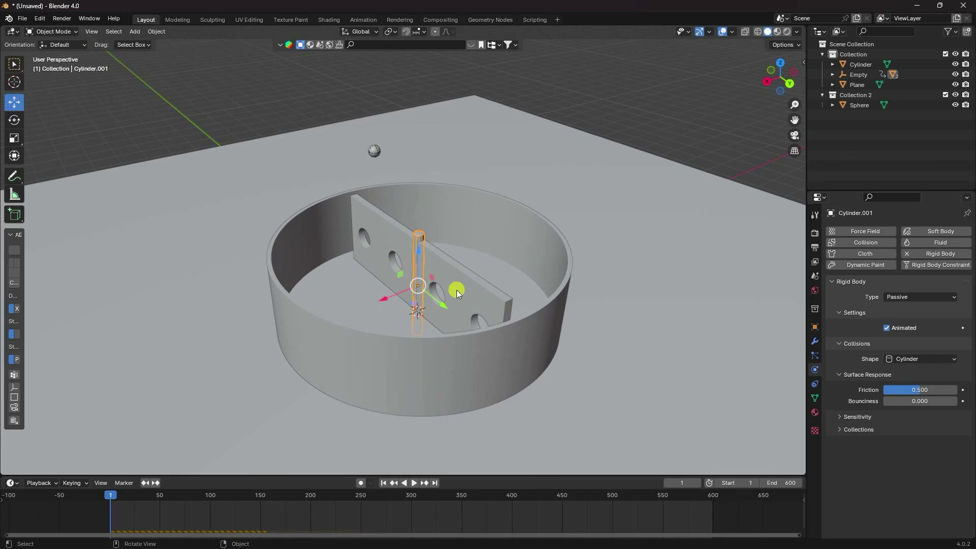
pyautogui.scroll(1, 456, 290)
pyautogui.click(413, 483)
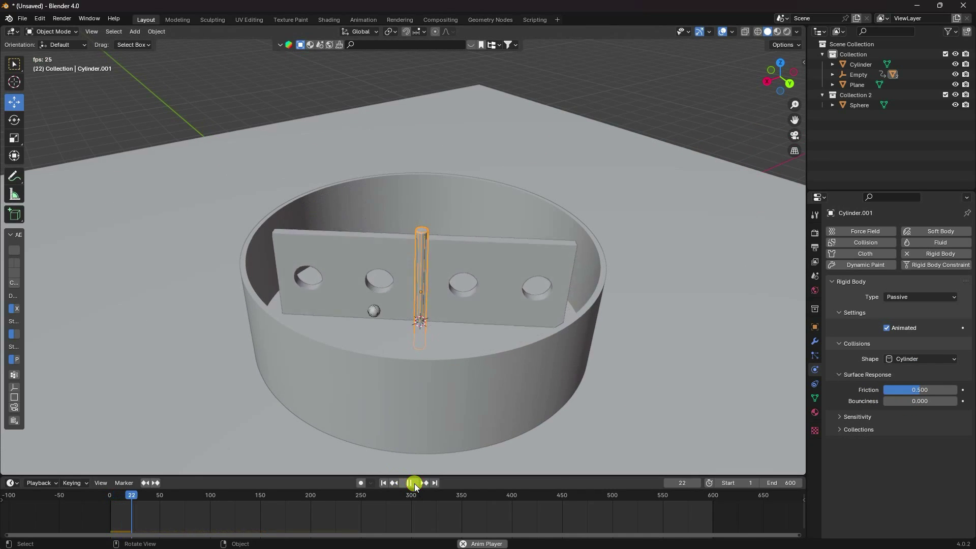
# Stop playback, rewind to frame 1, and select the Sphere object
pyautogui.scroll(2, 399, 371)
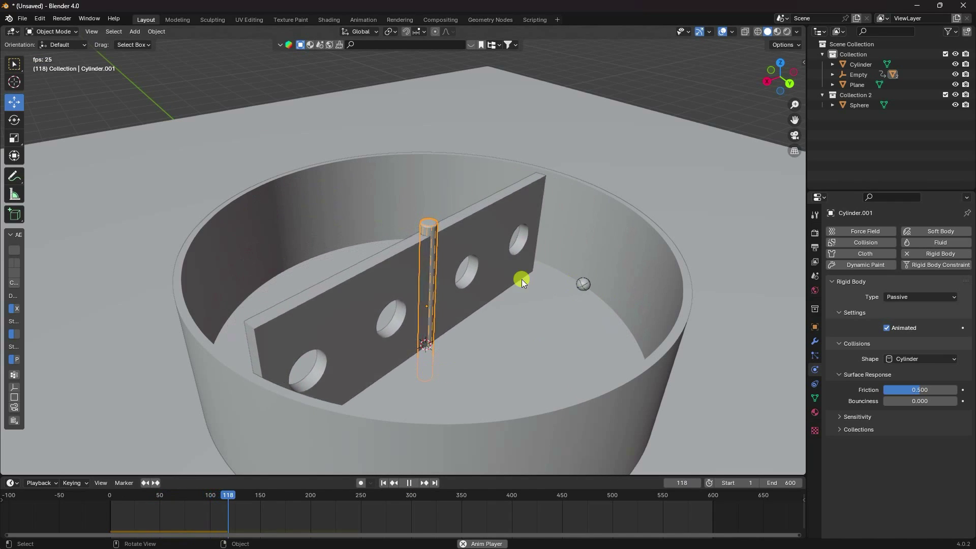
pyautogui.click(410, 483)
pyautogui.click(383, 483)
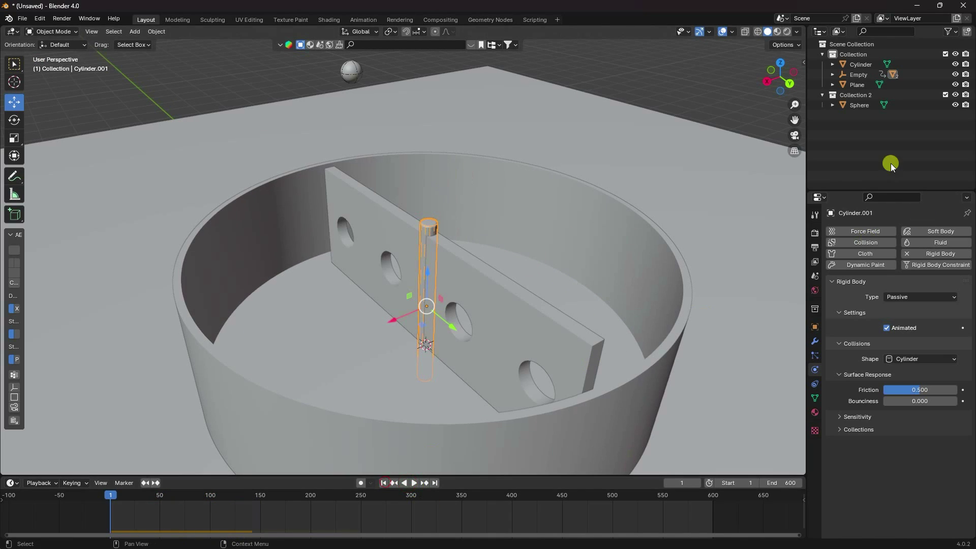
pyautogui.click(859, 105)
# Add an Array modifier to the sphere
pyautogui.click(815, 341)
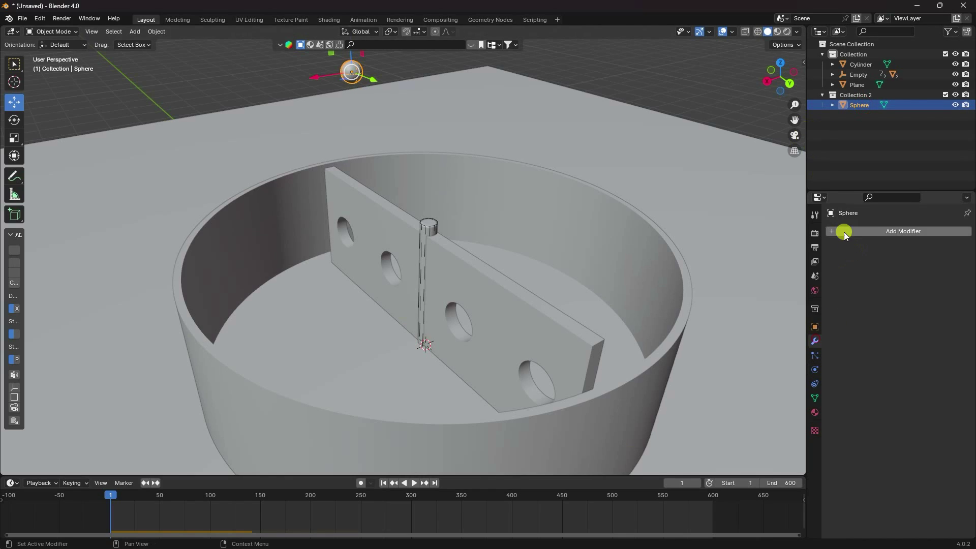
pyautogui.click(843, 232)
pyautogui.moveTo(843, 228)
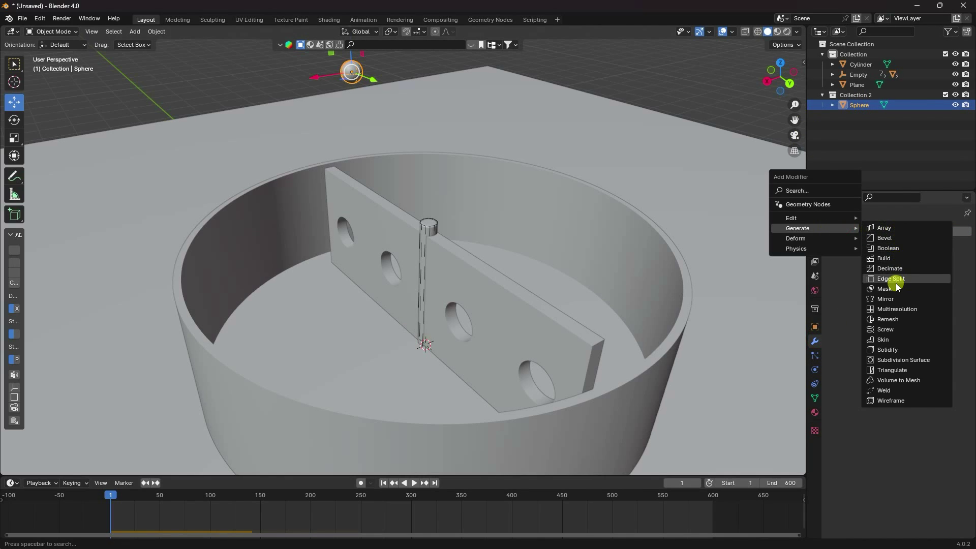
pyautogui.click(889, 229)
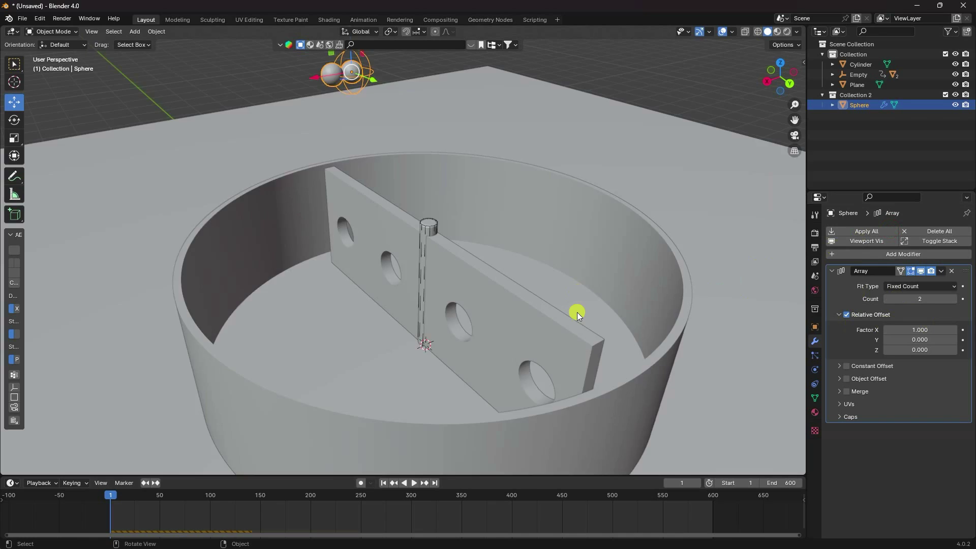
# Set the array's X offset factor to 1.5 and its count to 15 spheres
pyautogui.scroll(-3, 577, 312)
pyautogui.press('KP_7')
pyautogui.scroll(5, 513, 242)
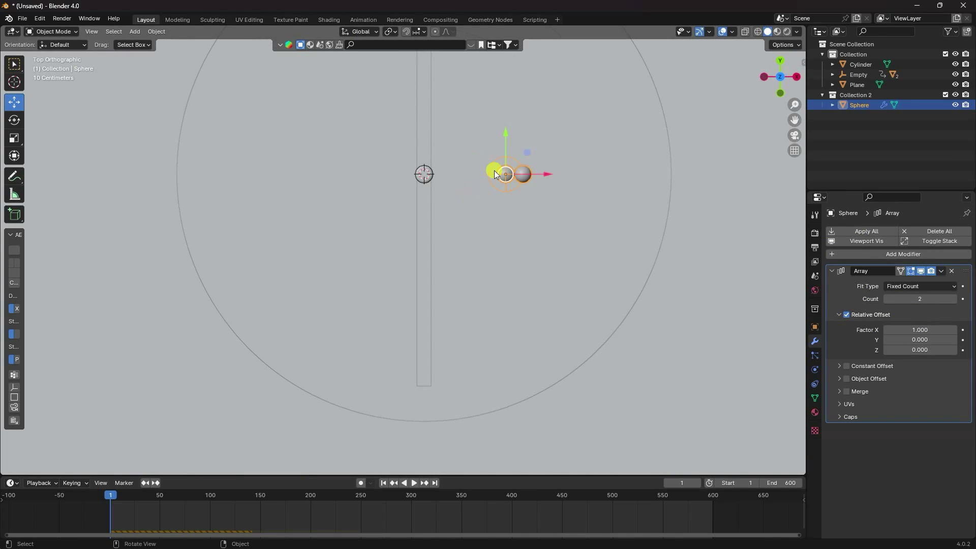
pyautogui.keyDown('shift'); pyautogui.moveTo(492, 201); pyautogui.dragTo(479, 240, button='middle'); pyautogui.keyUp('shift')
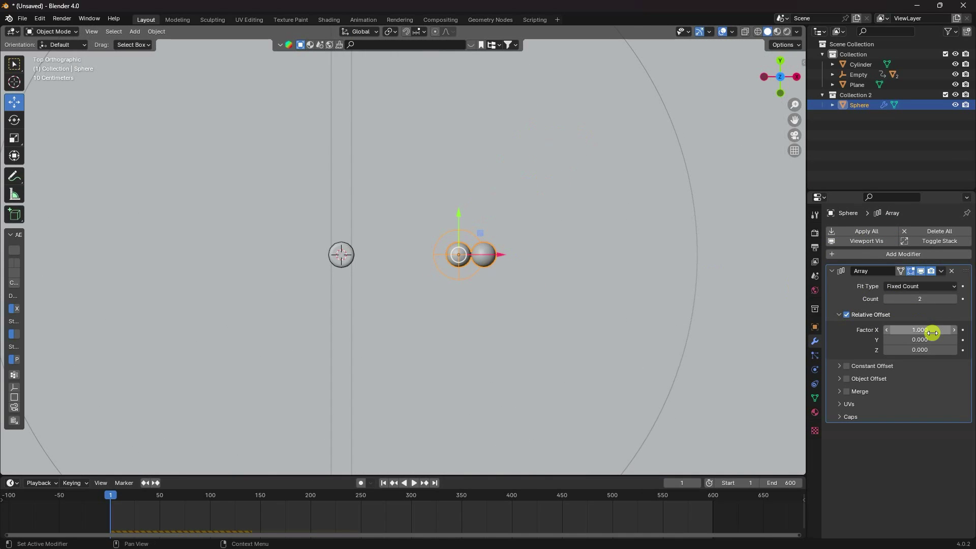
pyautogui.moveTo(953, 333); pyautogui.dragTo(954, 333)
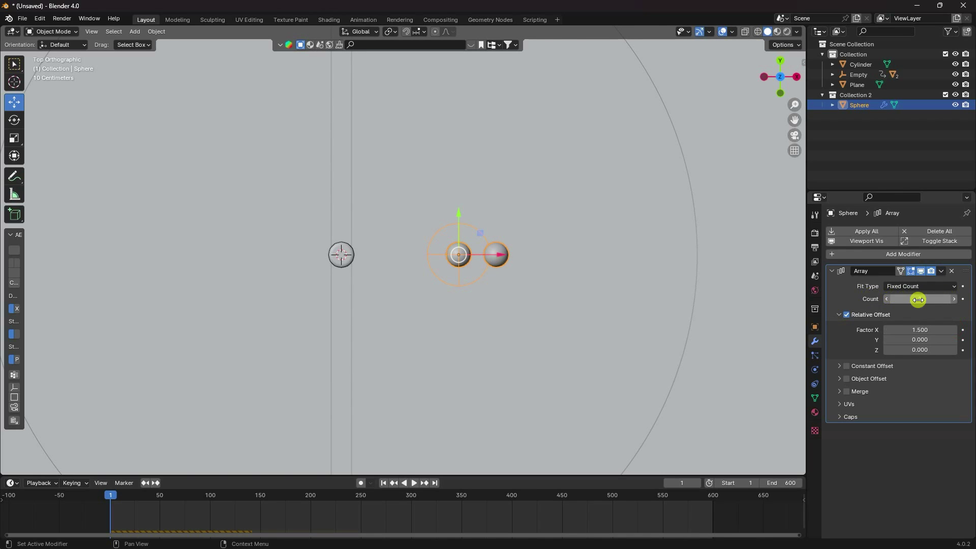
pyautogui.click(954, 299)
pyautogui.keyDown('ctrl'); pyautogui.scroll(8, 954, 299); pyautogui.keyUp('ctrl')
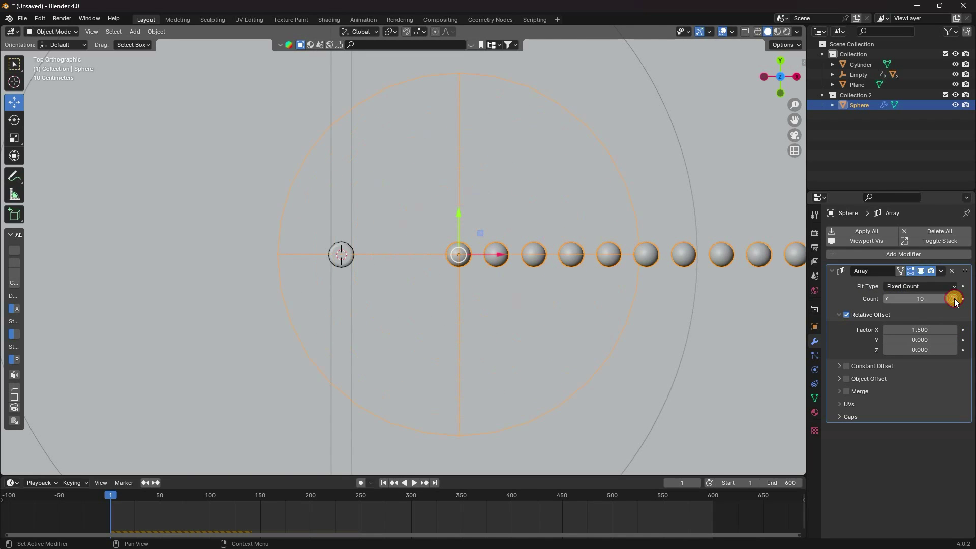
pyautogui.scroll(-4, 655, 324)
pyautogui.click(954, 299)
pyautogui.click(954, 299)
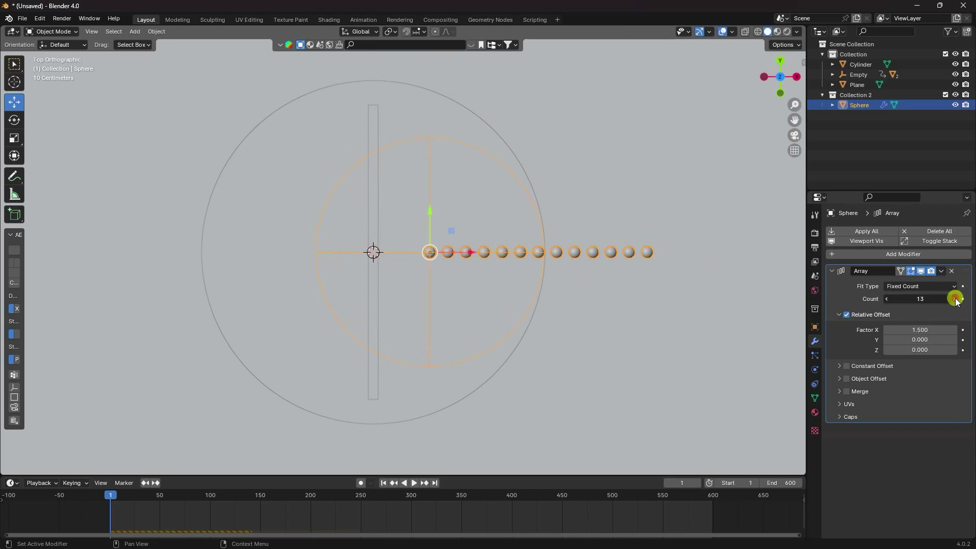
pyautogui.click(954, 299)
pyautogui.click(953, 299)
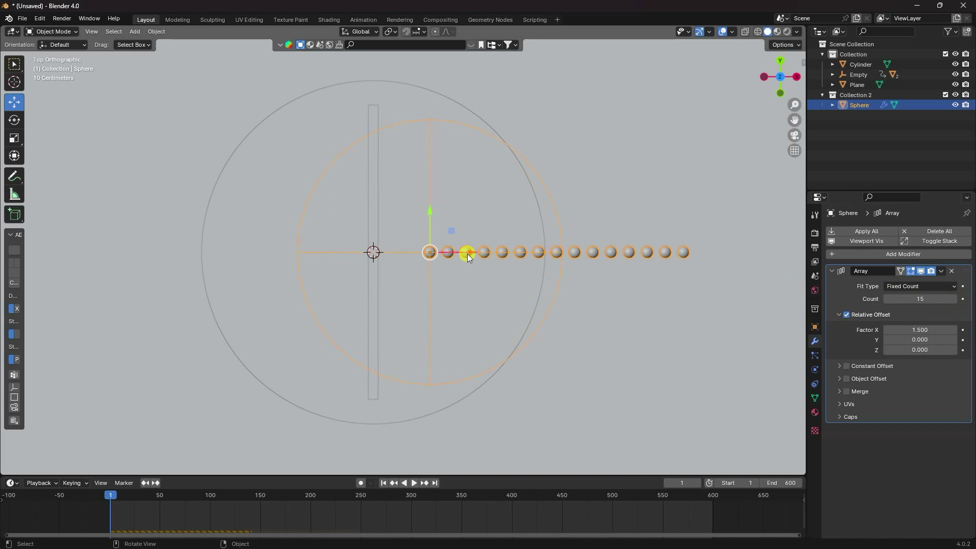
# Shift the sphere row −3.3685 m along X to centre it across the container
pyautogui.press('g')
pyautogui.press('x')
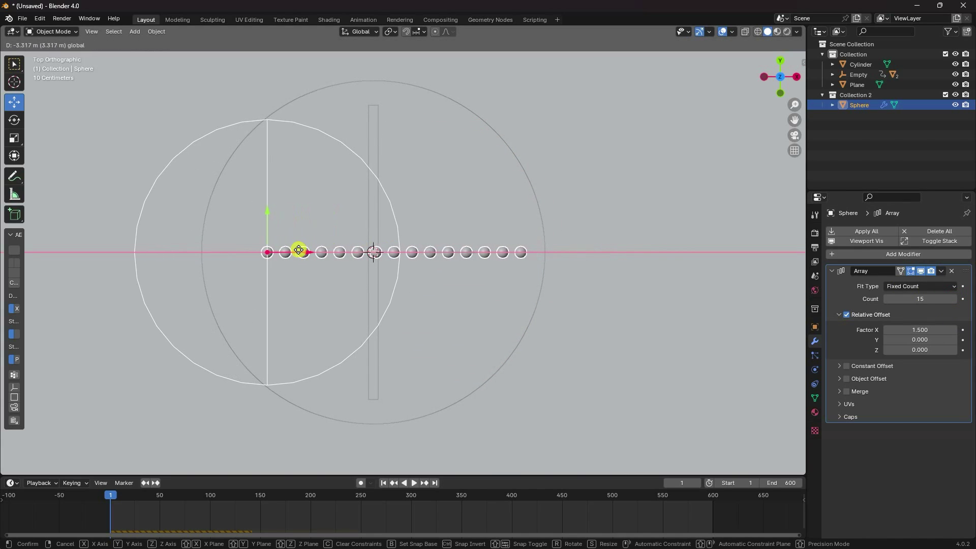
pyautogui.click(297, 251)
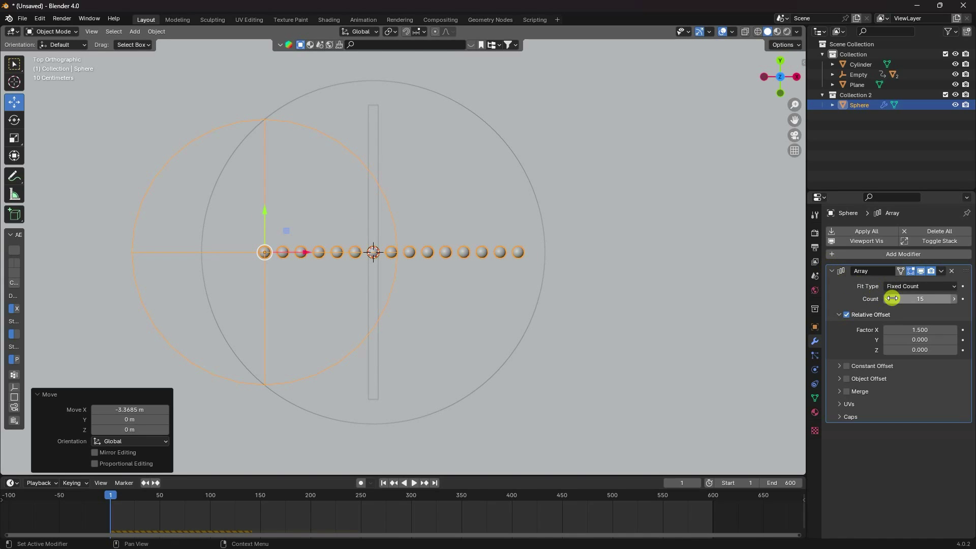
pyautogui.click(831, 253)
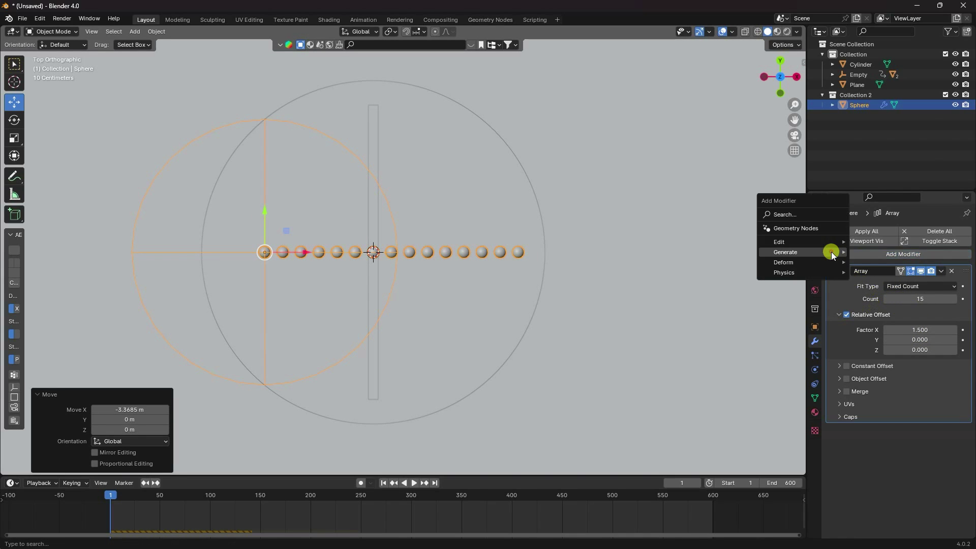
# Add a second Array with X offset 0 and Y offset 1.3
pyautogui.moveTo(831, 252)
pyautogui.click(892, 251)
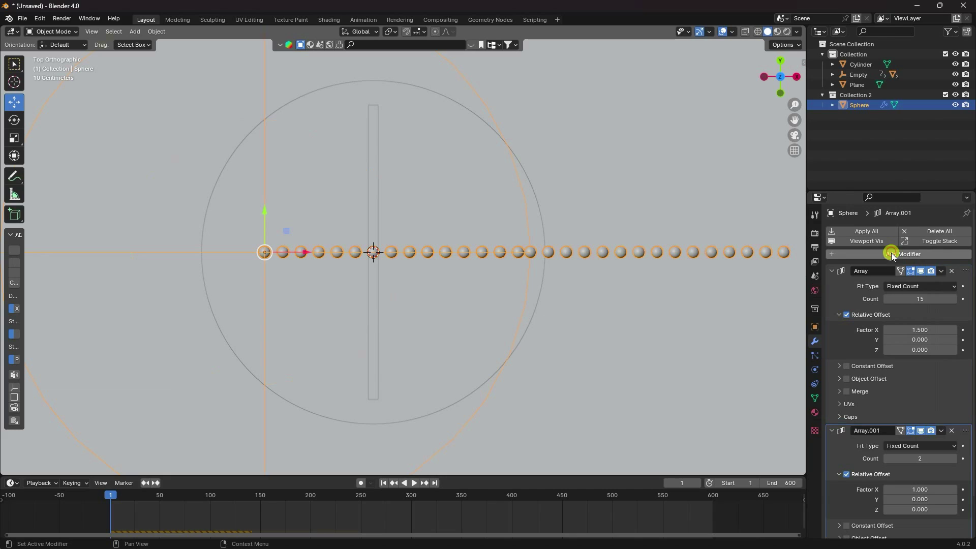
pyautogui.click(831, 270)
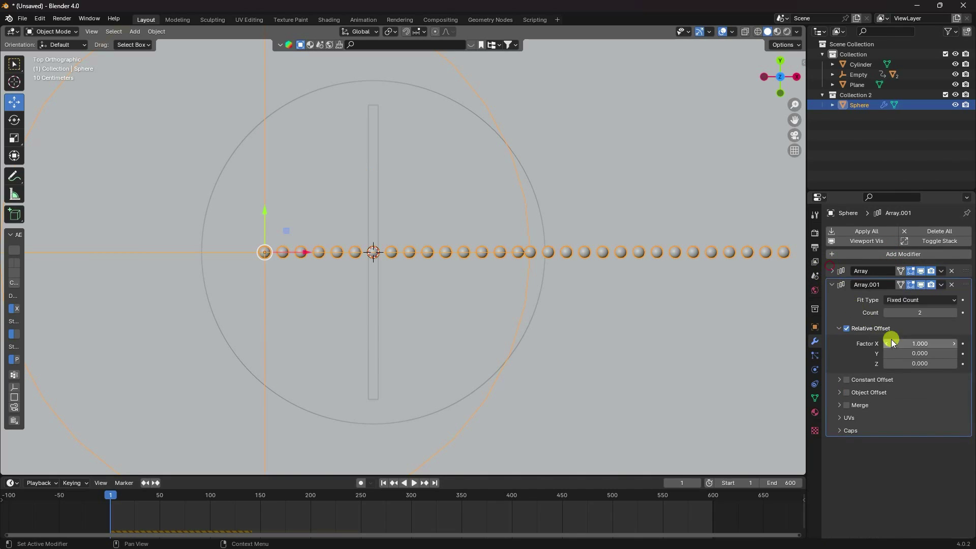
pyautogui.click(920, 343)
pyautogui.click(919, 353)
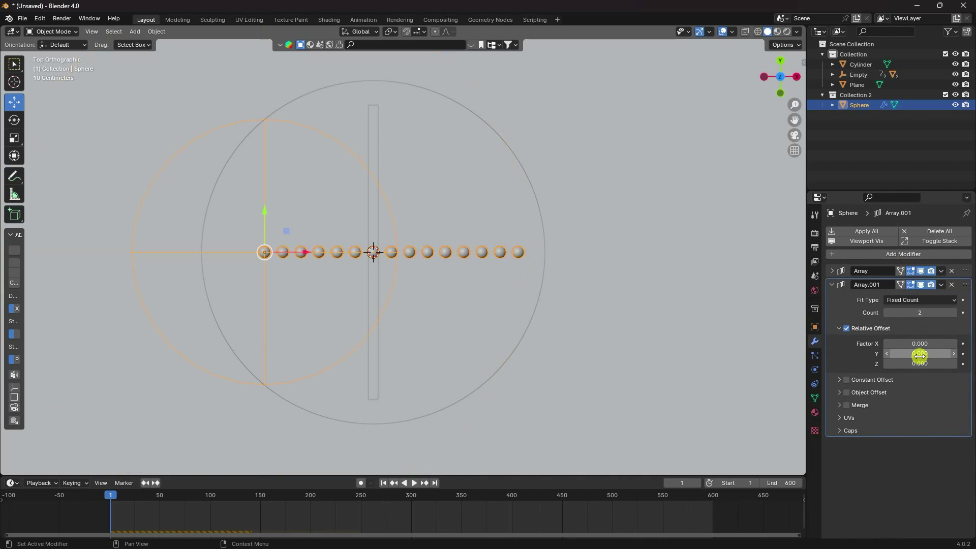
pyautogui.write('1.5')
pyautogui.press('Return')
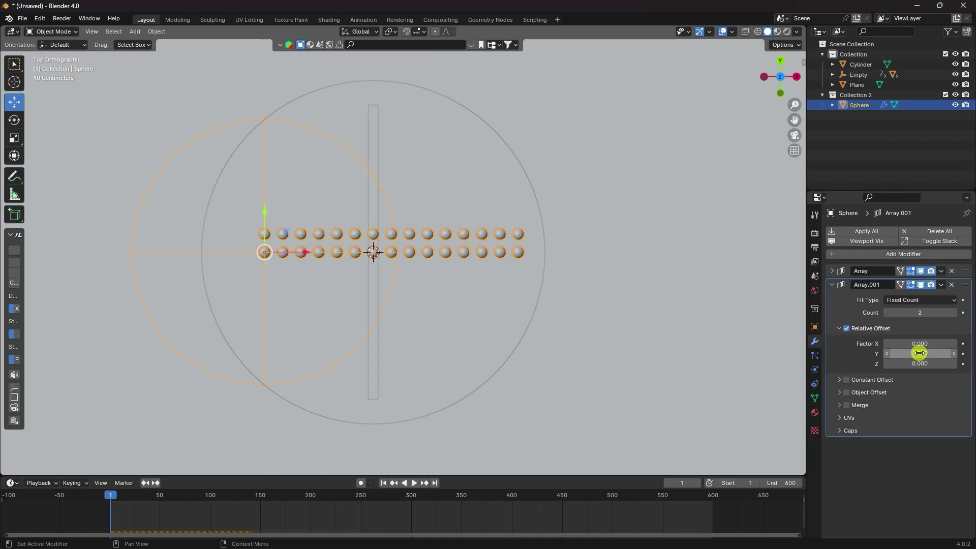
pyautogui.moveTo(886, 353); pyautogui.dragTo(886, 354)
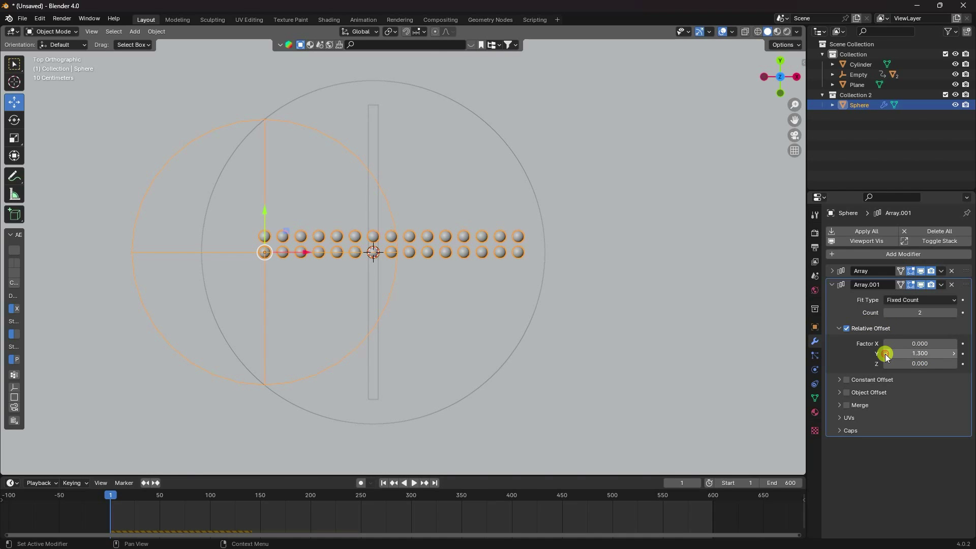
# Set the second array's count to 13 rows and move the grid −1.9164 m on Y
pyautogui.scroll(2, 465, 201)
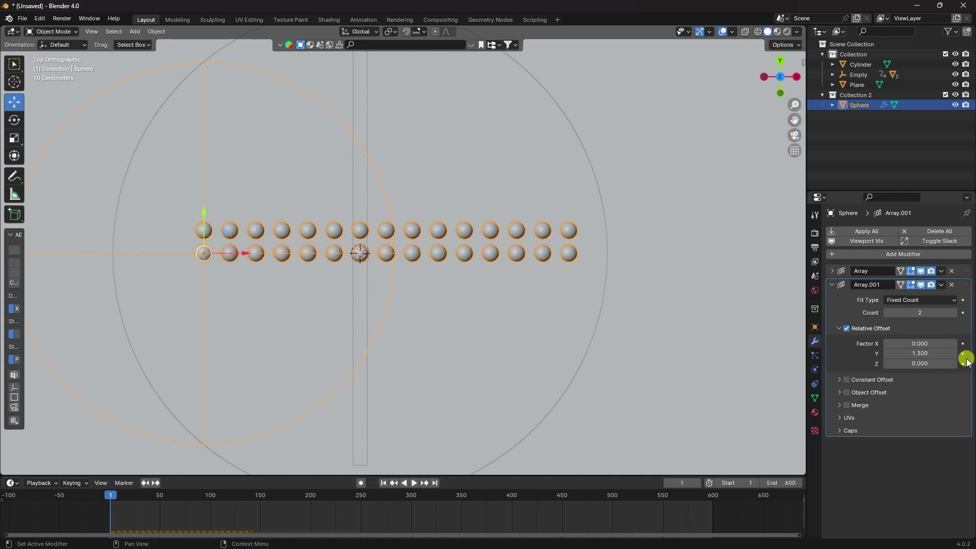
pyautogui.moveTo(959, 321); pyautogui.dragTo(956, 312)
pyautogui.scroll(-3, 475, 323)
pyautogui.scroll(-1, 475, 323)
pyautogui.moveTo(322, 216); pyautogui.dragTo(321, 272)
pyautogui.scroll(2, 324, 254)
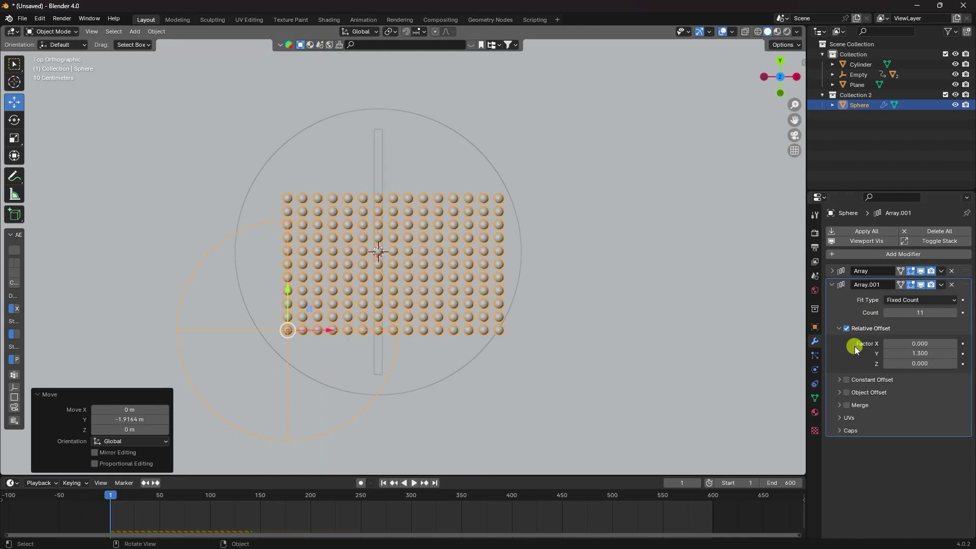
pyautogui.click(955, 313)
pyautogui.click(955, 313)
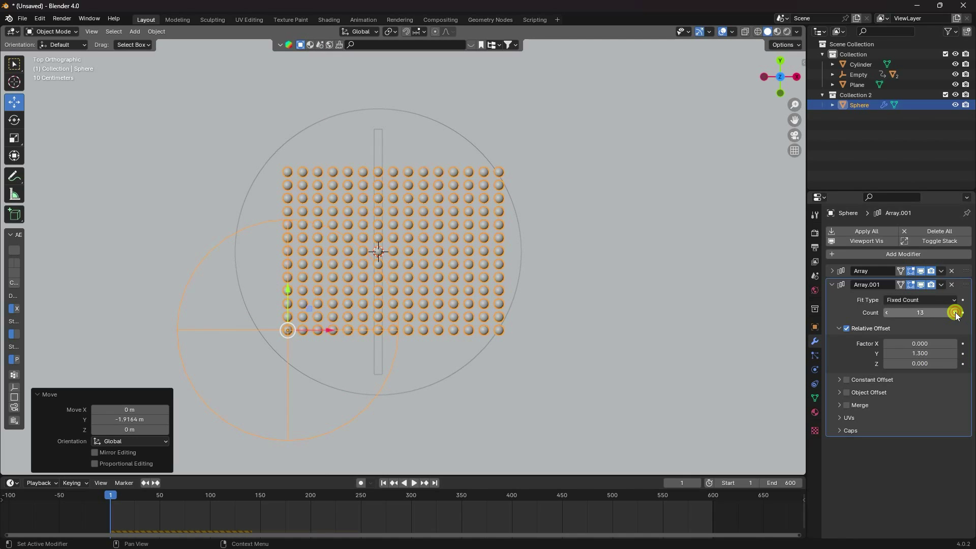
# Nudge the sphere grid along X to centre it above the container
pyautogui.click(395, 311)
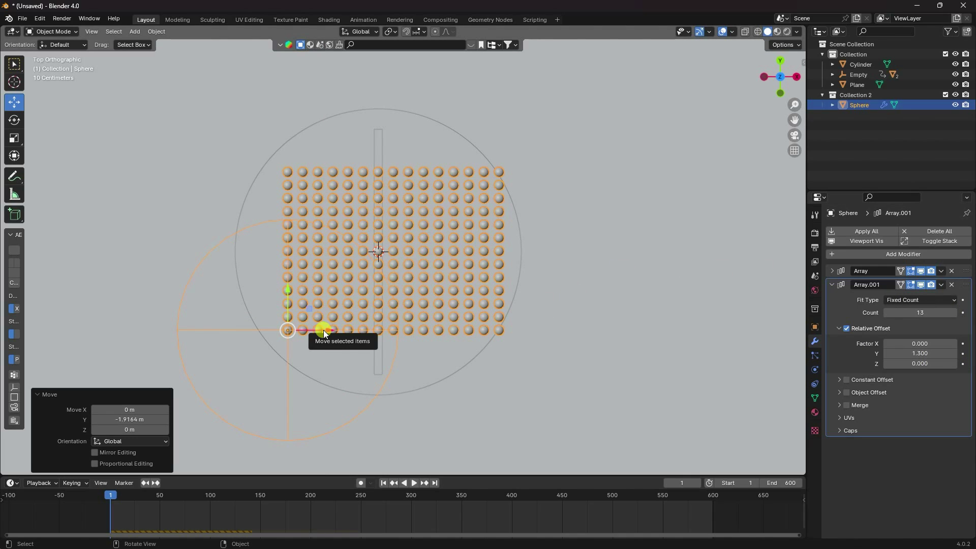
pyautogui.moveTo(323, 331); pyautogui.dragTo(307, 327)
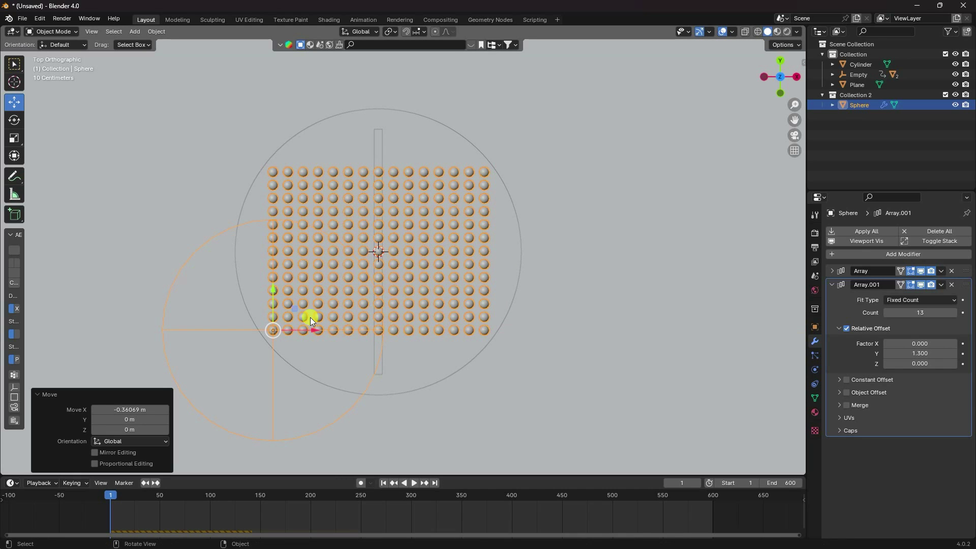
pyautogui.moveTo(452, 319)
pyautogui.mouseDown(button='middle')
pyautogui.moveTo(370, 255)
pyautogui.moveTo(366, 212)
pyautogui.moveTo(462, 178)
pyautogui.moveTo(435, 289)
pyautogui.moveTo(456, 308)
pyautogui.mouseUp(button='middle')
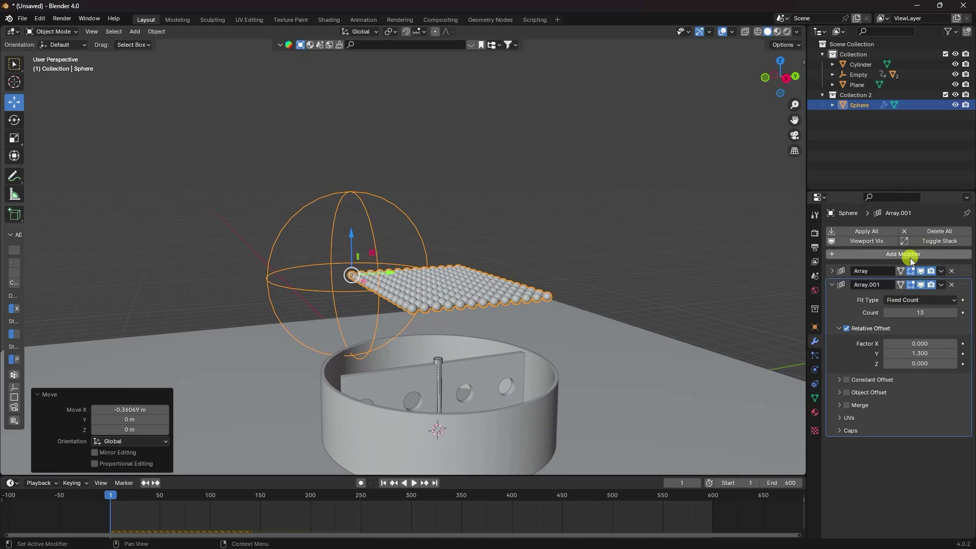
# Add a third Array modifier with an X offset of 0
pyautogui.click(832, 285)
pyautogui.click(832, 254)
pyautogui.moveTo(834, 255)
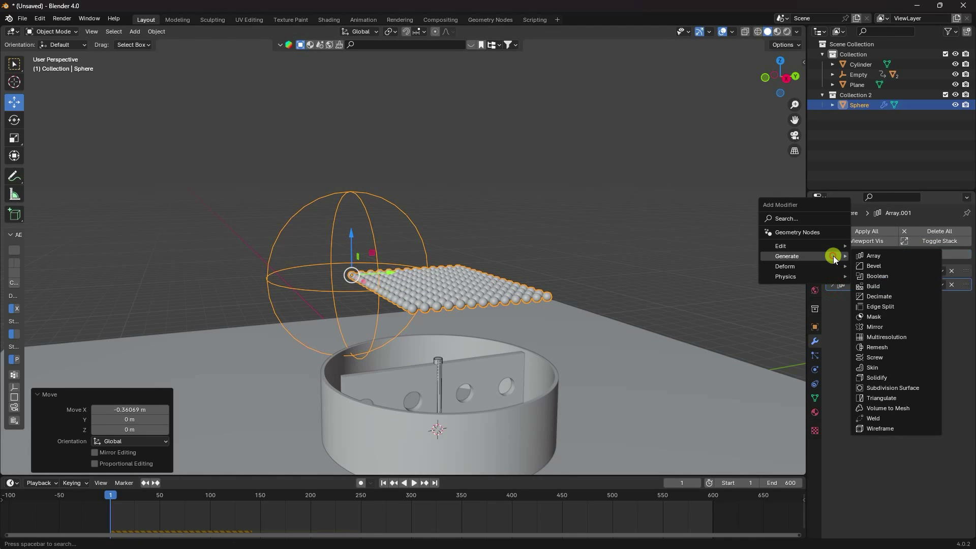
pyautogui.click(873, 255)
pyautogui.click(921, 358)
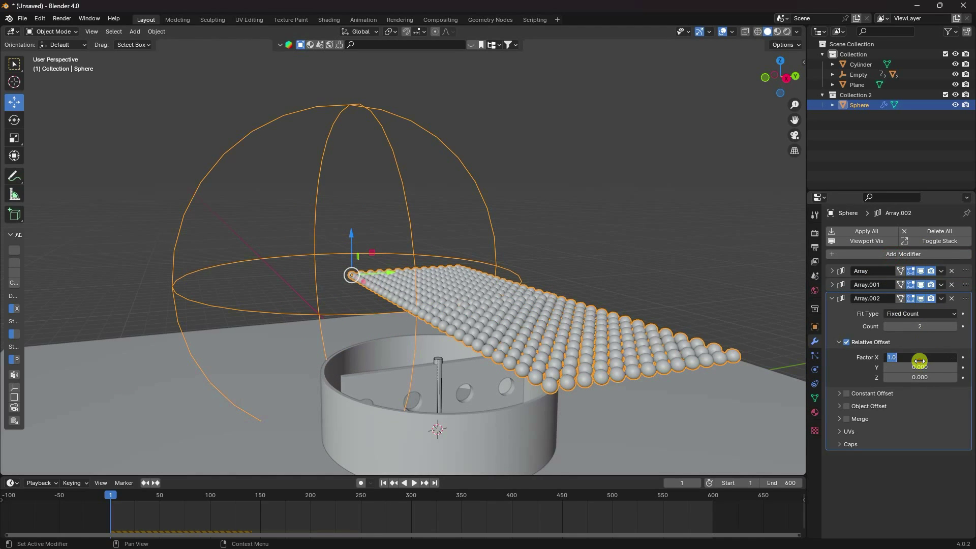
pyautogui.write('0')
pyautogui.press('Return')
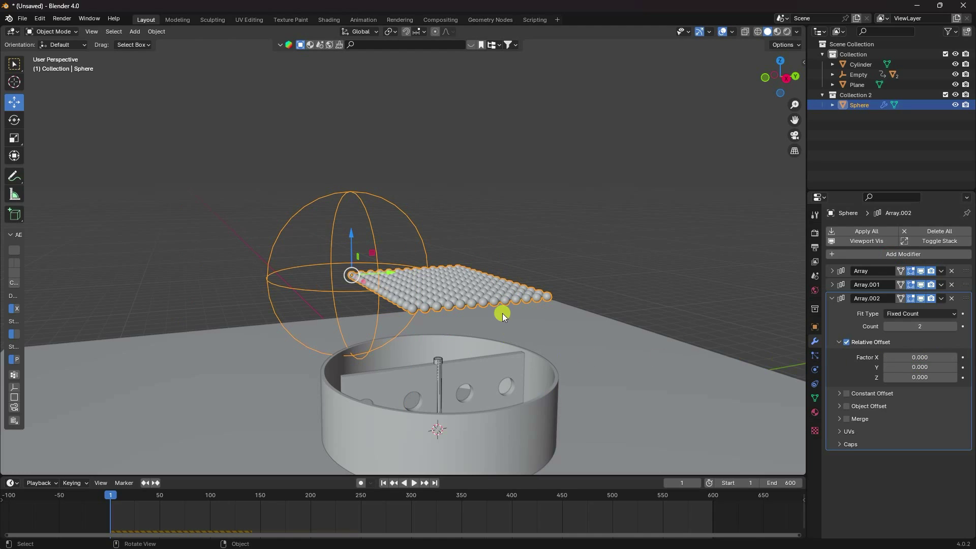
# Give the third array a Z offset of 1.5 to stack layers
pyautogui.press('KP_1')
pyautogui.scroll(3, 424, 285)
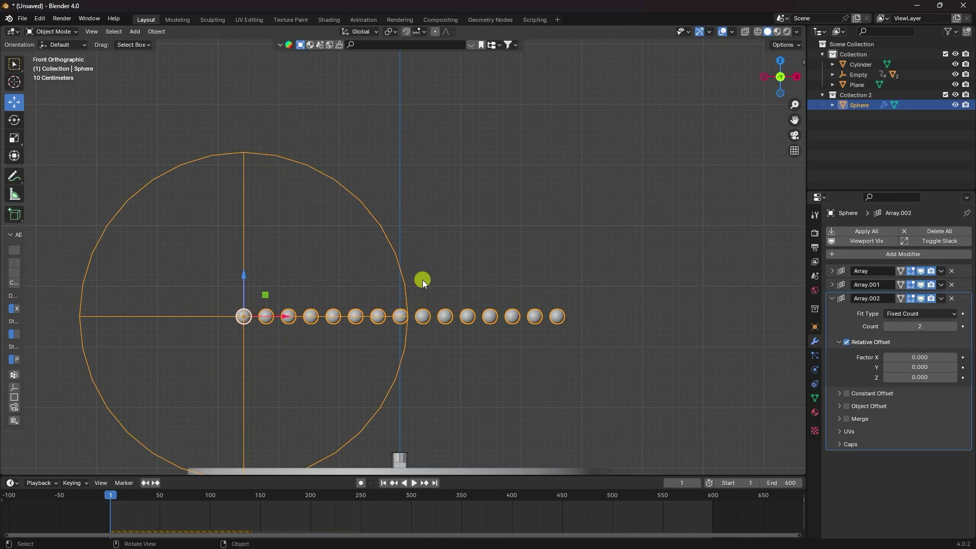
pyautogui.click(921, 377)
pyautogui.write('1.')
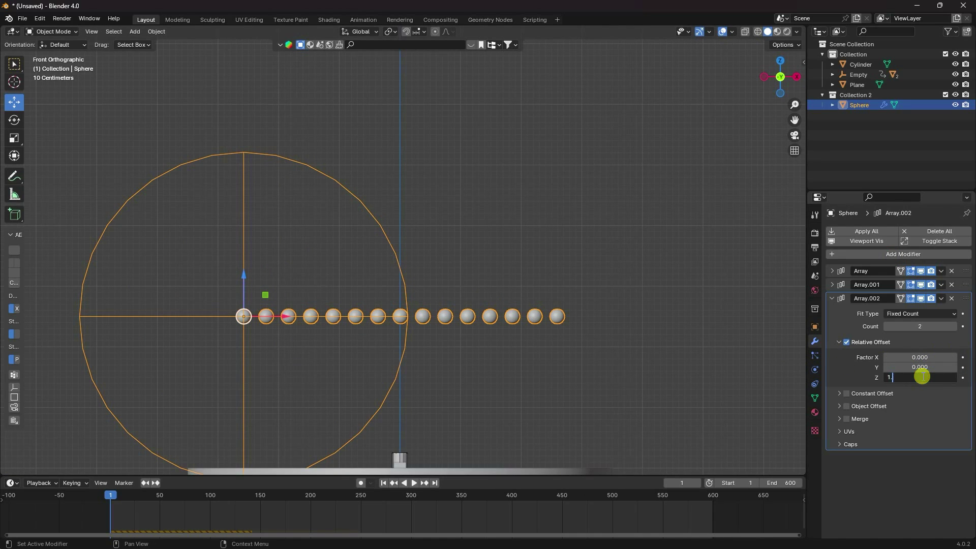
pyautogui.write('5')
pyautogui.press('Return')
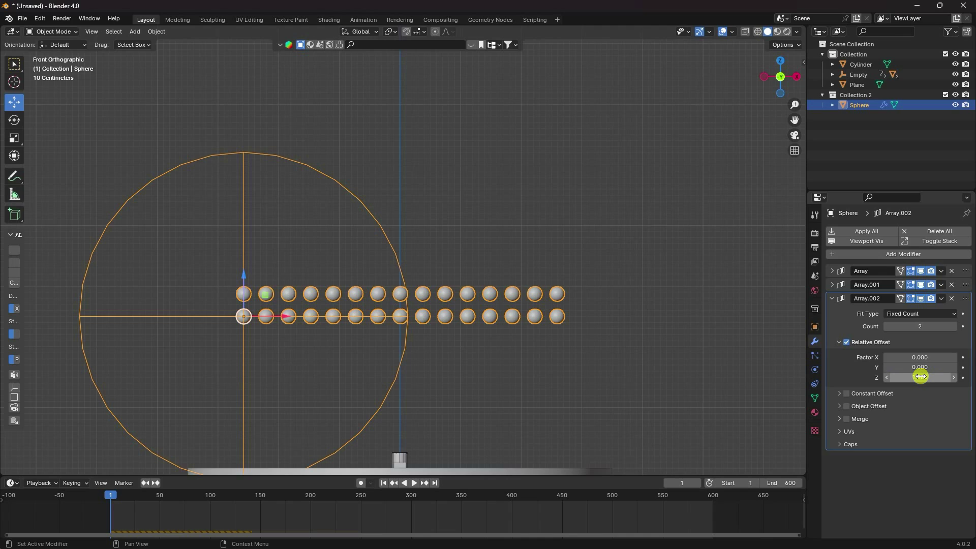
# Raise the third array's count to 20, then to 40 layers
pyautogui.click(954, 326)
pyautogui.click(954, 327)
pyautogui.click(954, 327)
pyautogui.click(954, 326)
pyautogui.click(954, 327)
pyautogui.click(954, 327)
pyautogui.click(954, 326)
pyautogui.click(954, 326)
pyautogui.click(954, 326)
pyautogui.click(955, 327)
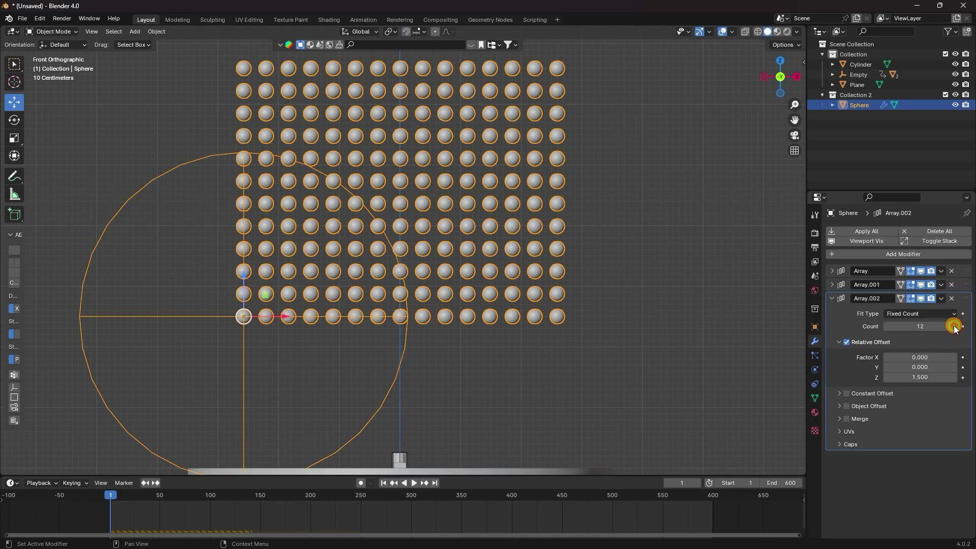
pyautogui.click(954, 326)
pyautogui.click(954, 326)
pyautogui.click(926, 326)
pyautogui.write('20')
pyautogui.press('Return')
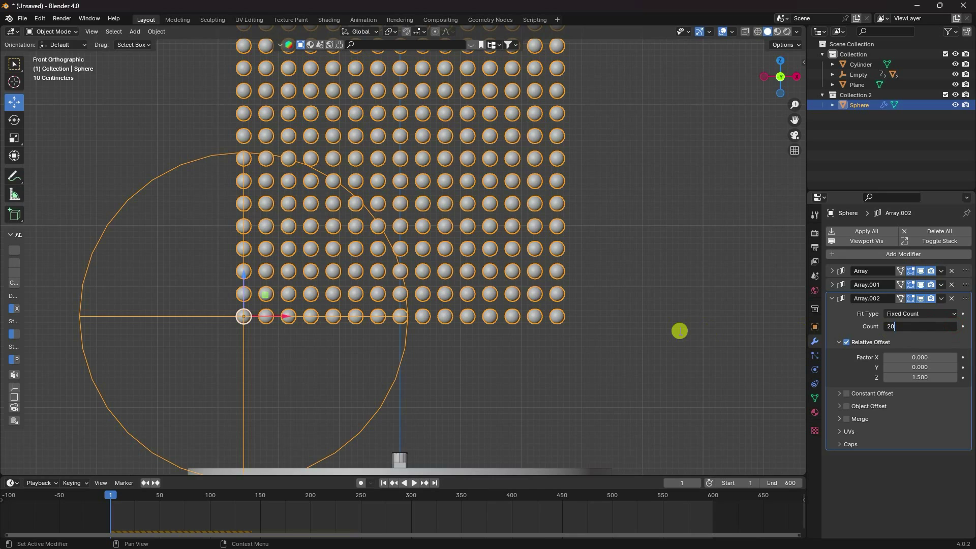
pyautogui.scroll(-5, 518, 355)
pyautogui.scroll(3, 437, 196)
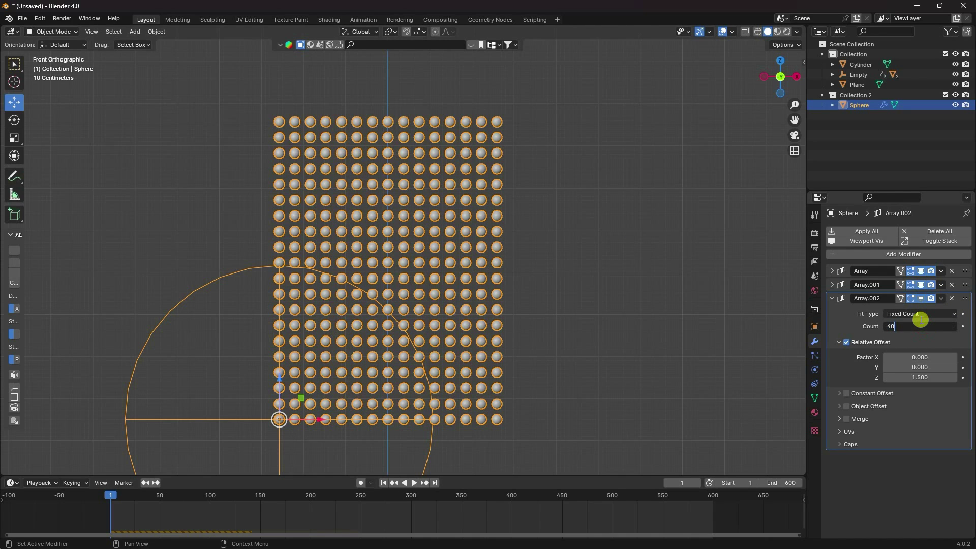
pyautogui.press('Return')
pyautogui.scroll(-5, 457, 308)
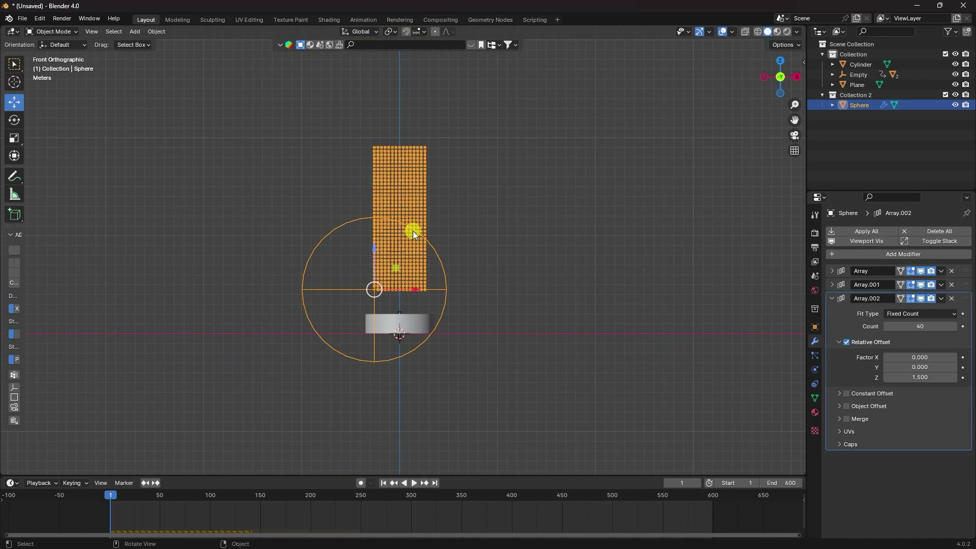
# Apply Array.002, Array.001 and Array in turn, leaving the modifier stack empty
pyautogui.moveTo(412, 231); pyautogui.dragTo(514, 72, button='middle')
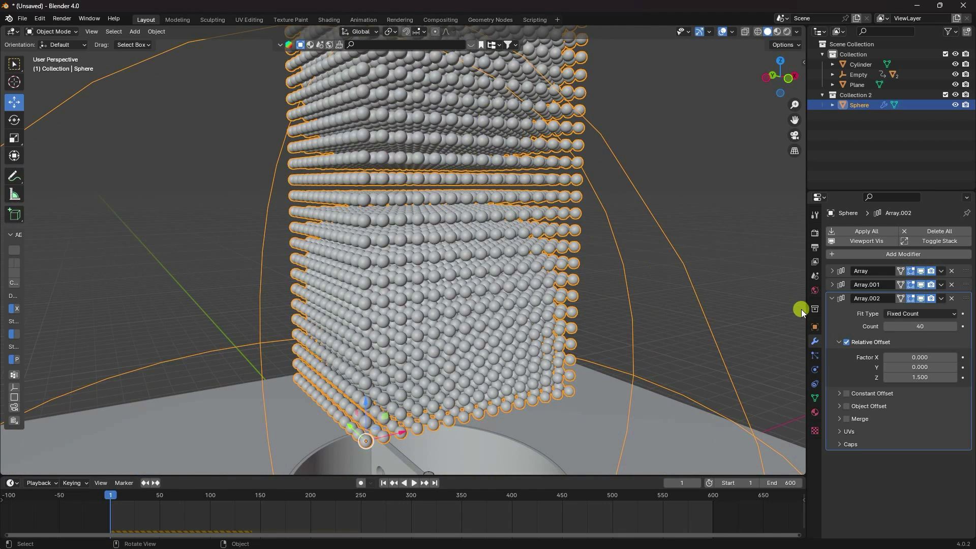
pyautogui.click(941, 300)
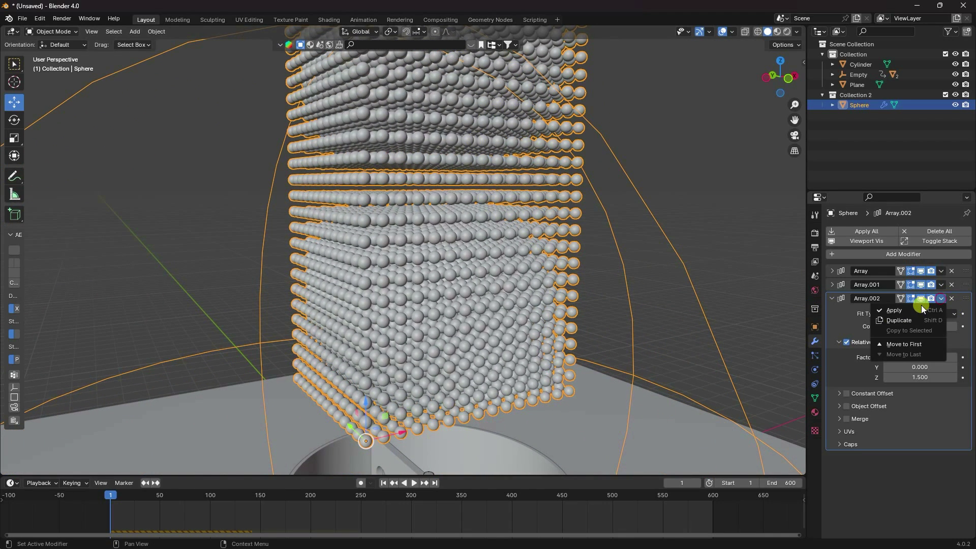
pyautogui.hotkey('ctrl', 'a')
pyautogui.click(942, 285)
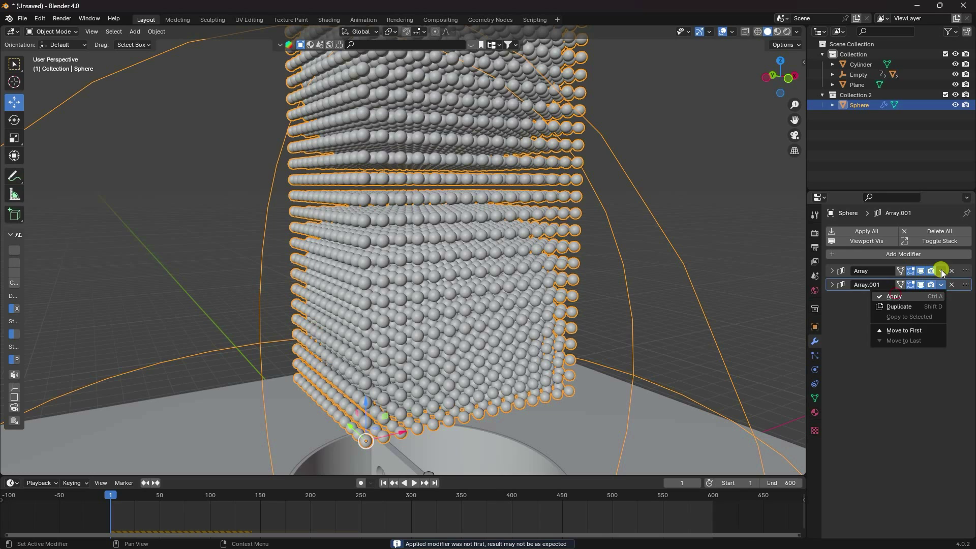
pyautogui.hotkey('ctrl', 'a')
pyautogui.click(941, 271)
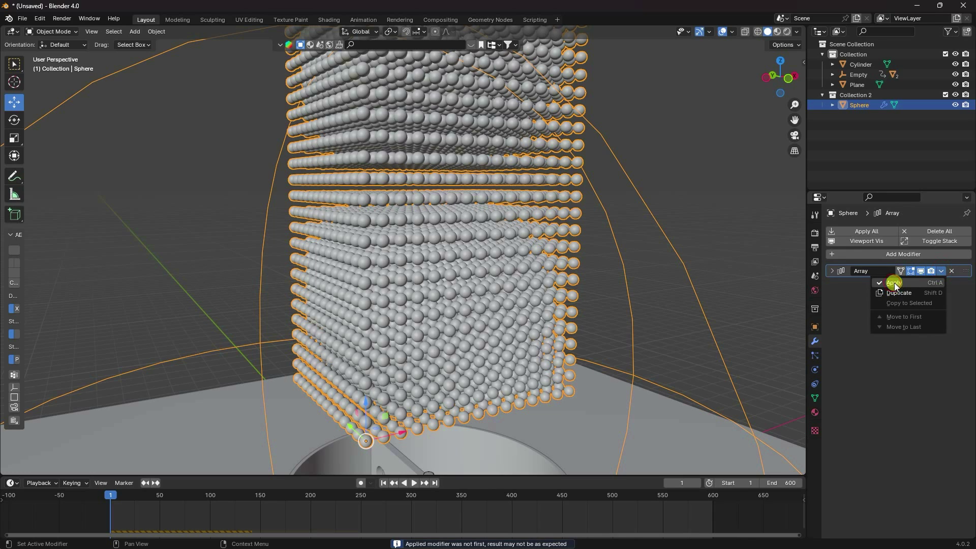
pyautogui.click(894, 283)
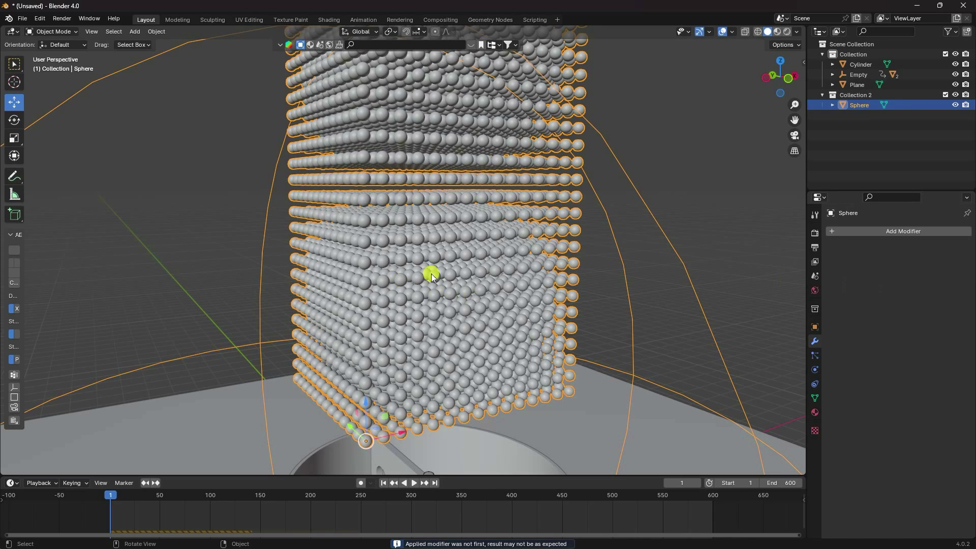
pyautogui.moveTo(432, 273)
pyautogui.mouseDown(button='middle')
pyautogui.moveTo(470, 276)
pyautogui.moveTo(422, 282)
pyautogui.moveTo(418, 274)
pyautogui.mouseUp(button='middle')
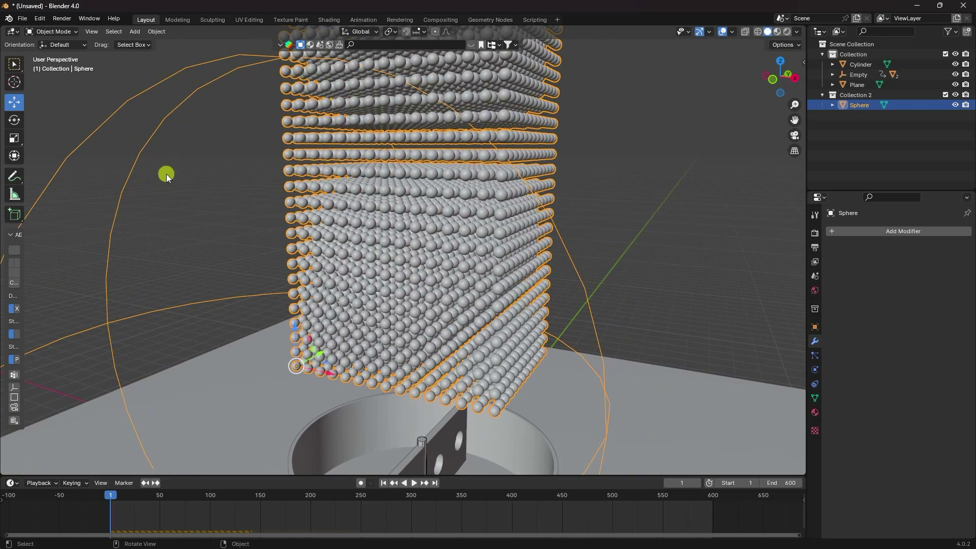
# In Edit Mode, select the whole sphere mesh and separate it by loose parts
pyautogui.click(844, 105)
pyautogui.click(52, 32)
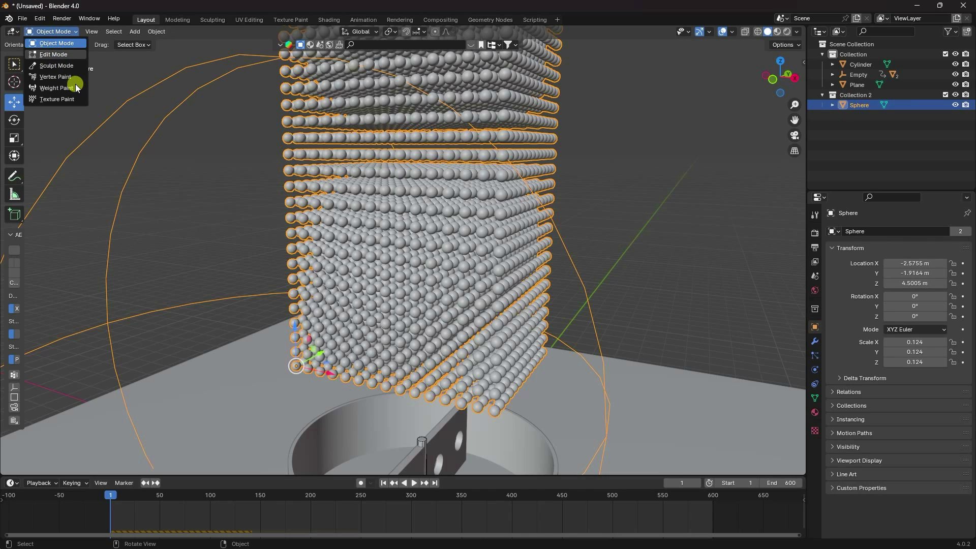
pyautogui.press('Tab')
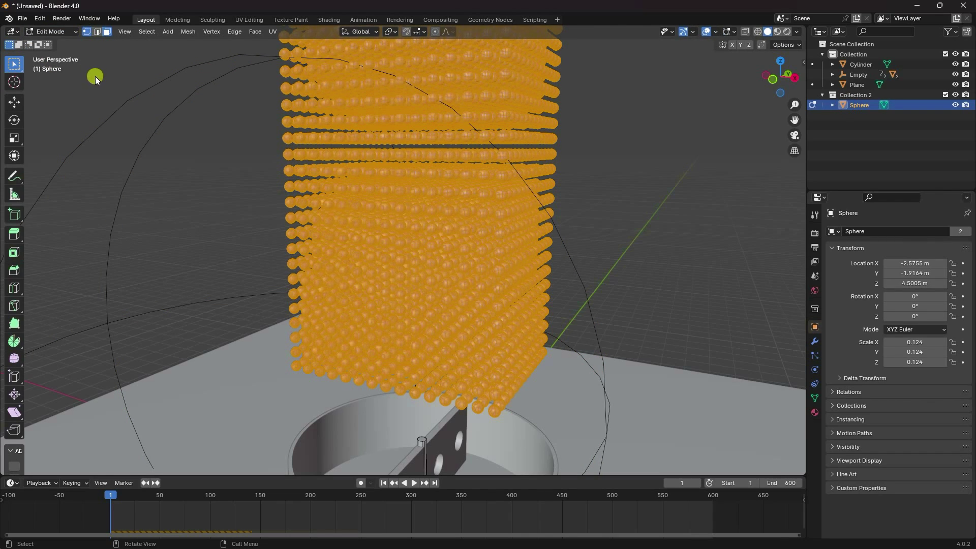
pyautogui.press('a')
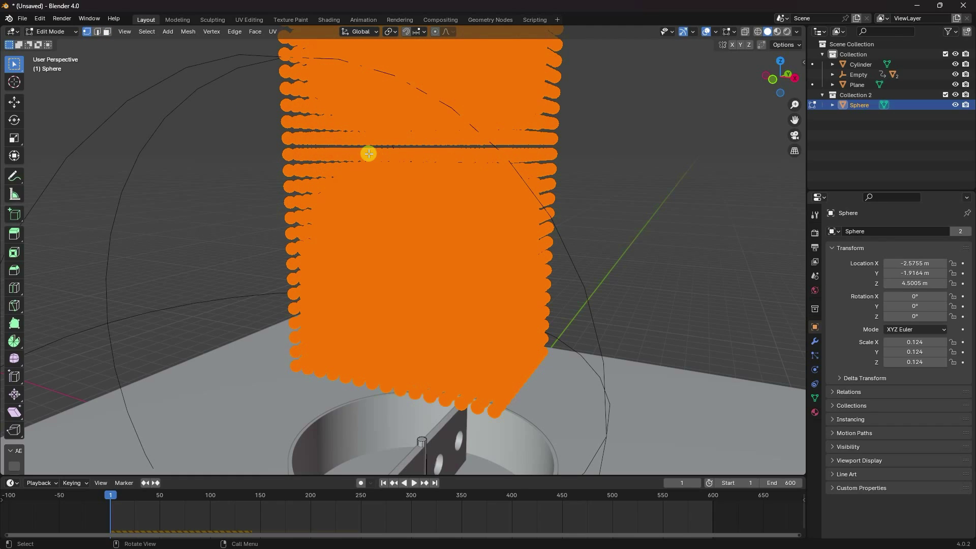
pyautogui.press('p')
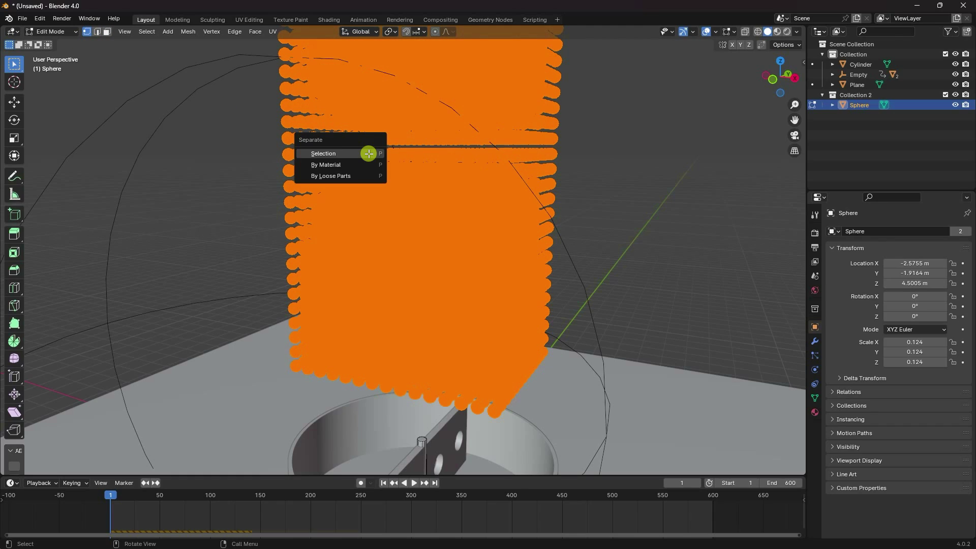
pyautogui.click(336, 175)
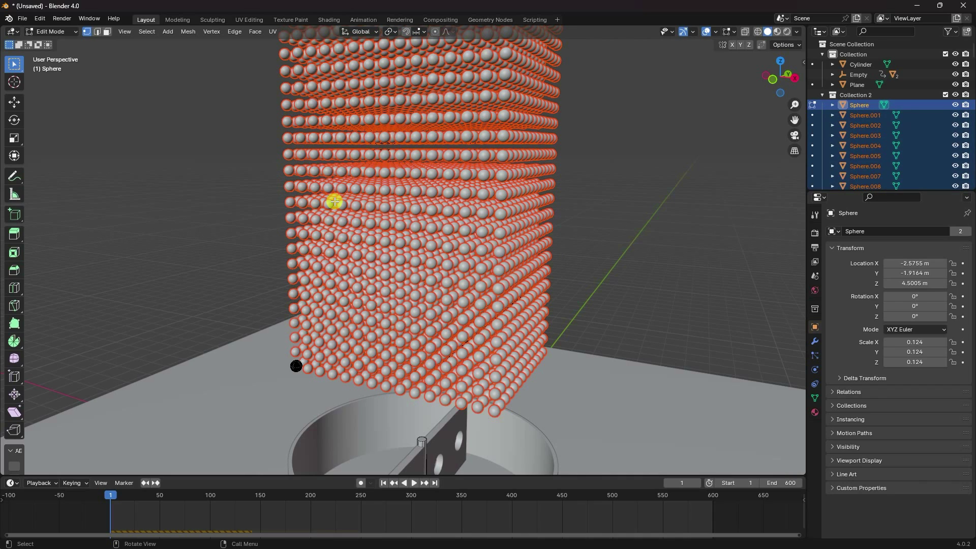
# Return to Object Mode with the Move tool active
pyautogui.scroll(-10, 866, 130)
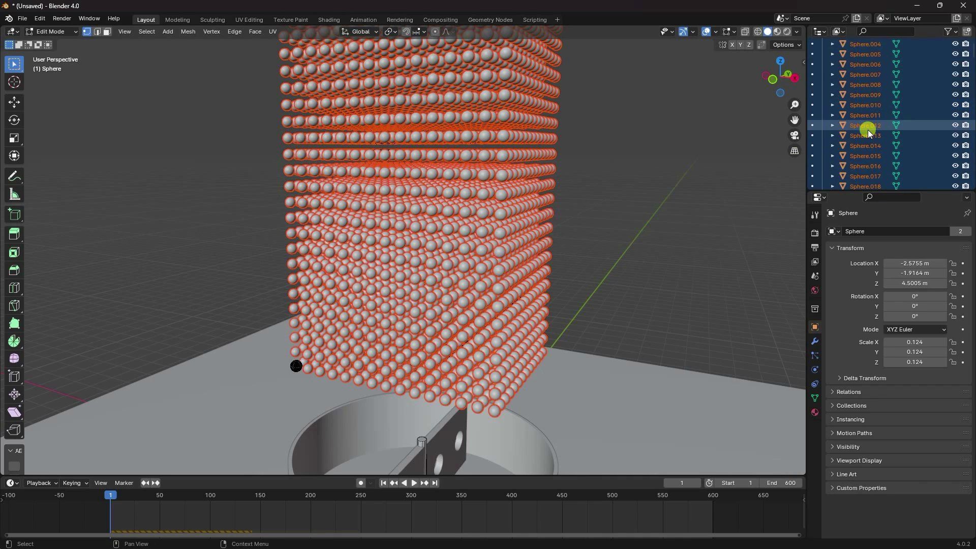
pyautogui.scroll(10, 870, 135)
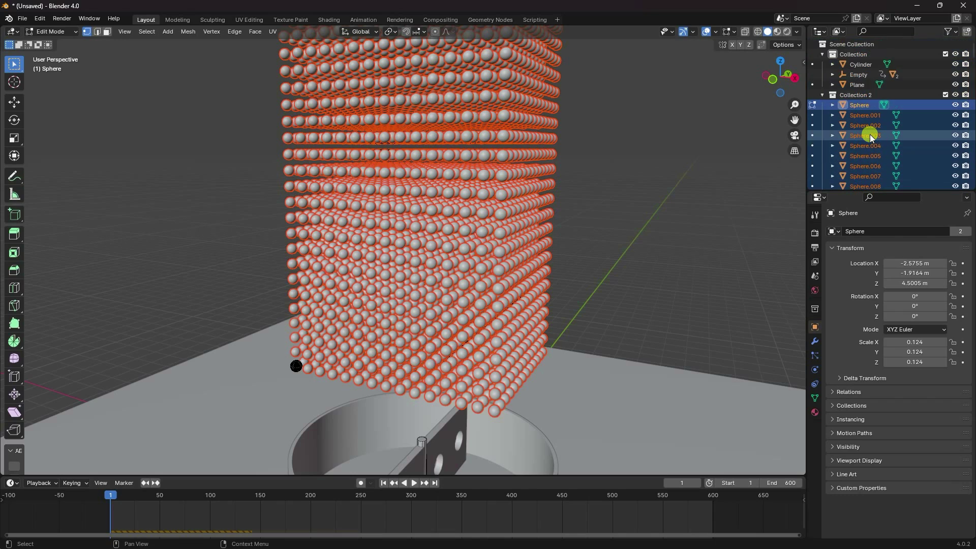
pyautogui.click(14, 102)
pyautogui.click(45, 33)
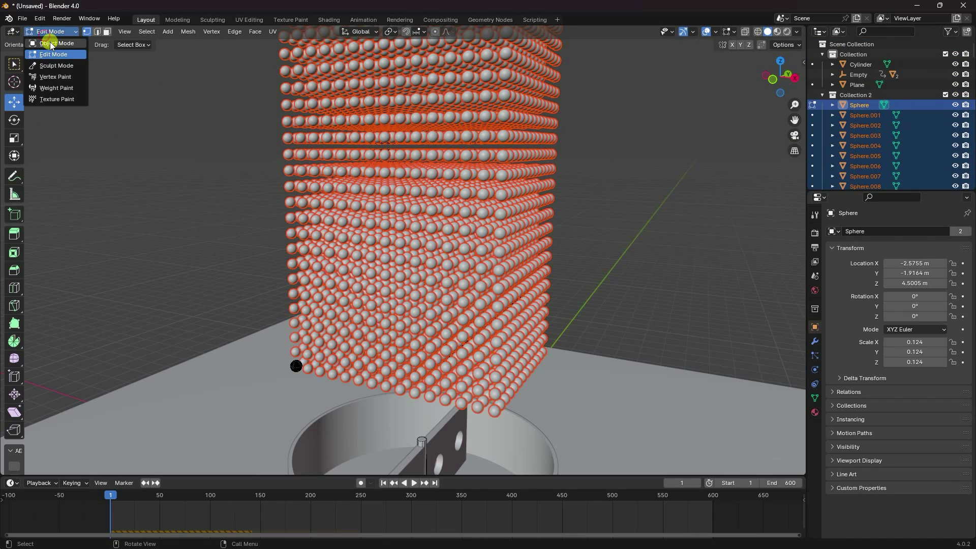
pyautogui.click(51, 44)
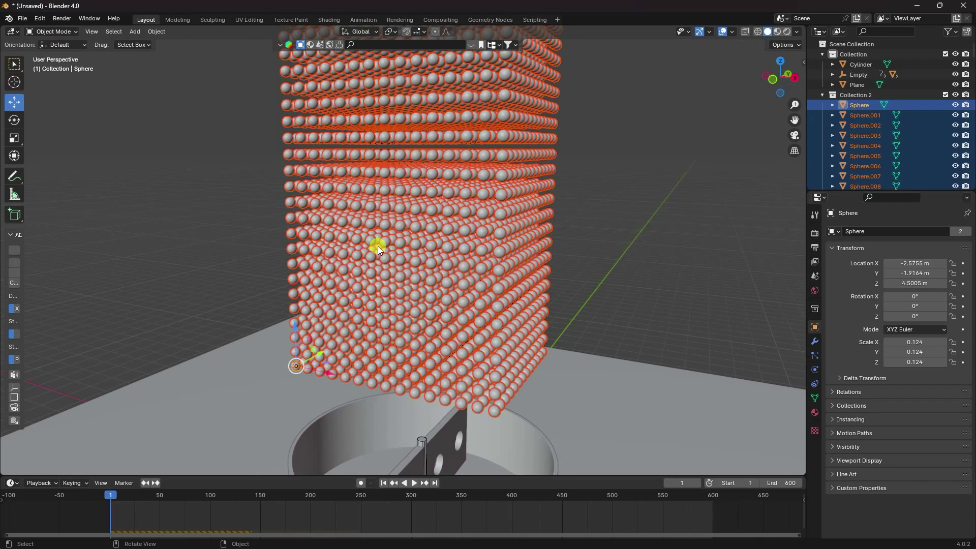
# Deselect everything, then select all objects in the scene
pyautogui.press('a')
pyautogui.click(367, 191)
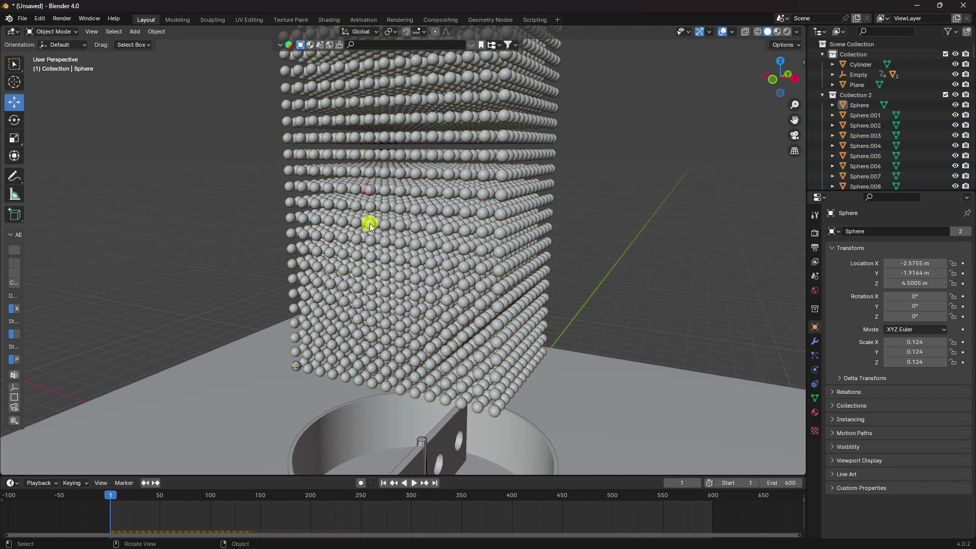
pyautogui.press('a')
pyautogui.click(355, 167)
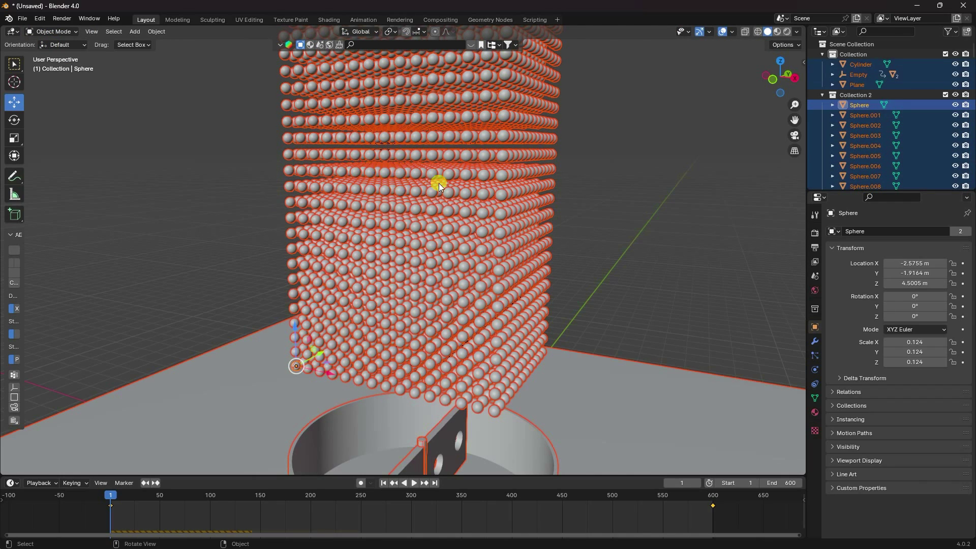
# Select all objects in Collection 2 from its Outliner context menu
pyautogui.click(858, 96)
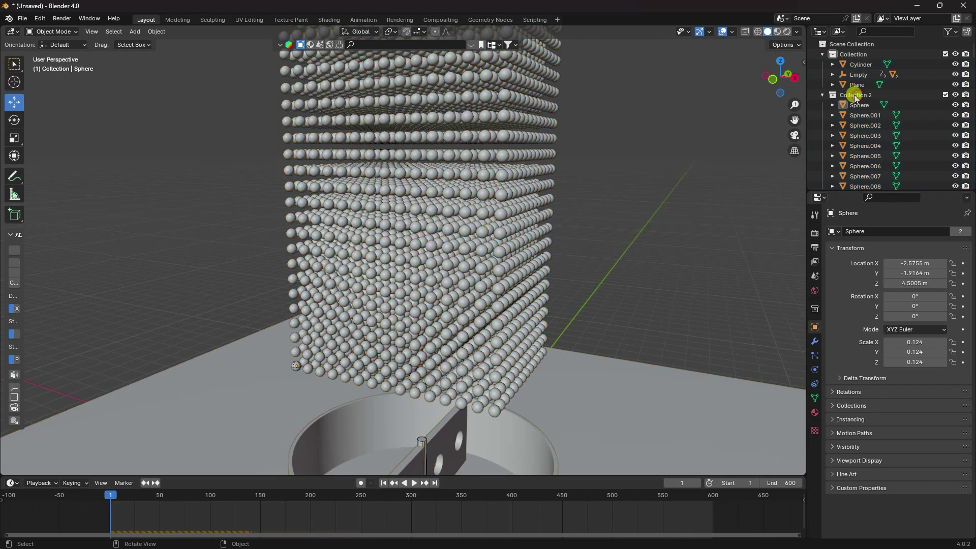
pyautogui.rightClick(858, 97)
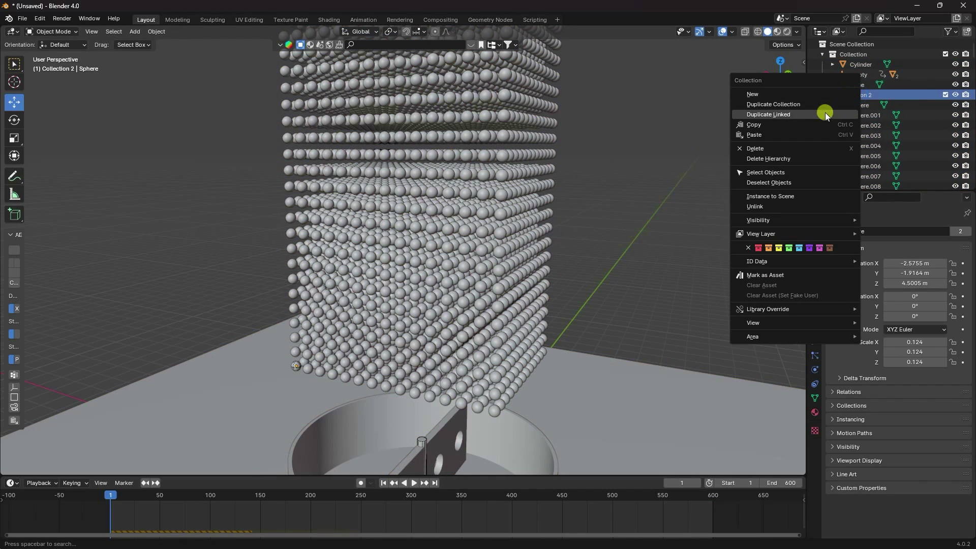
pyautogui.click(768, 173)
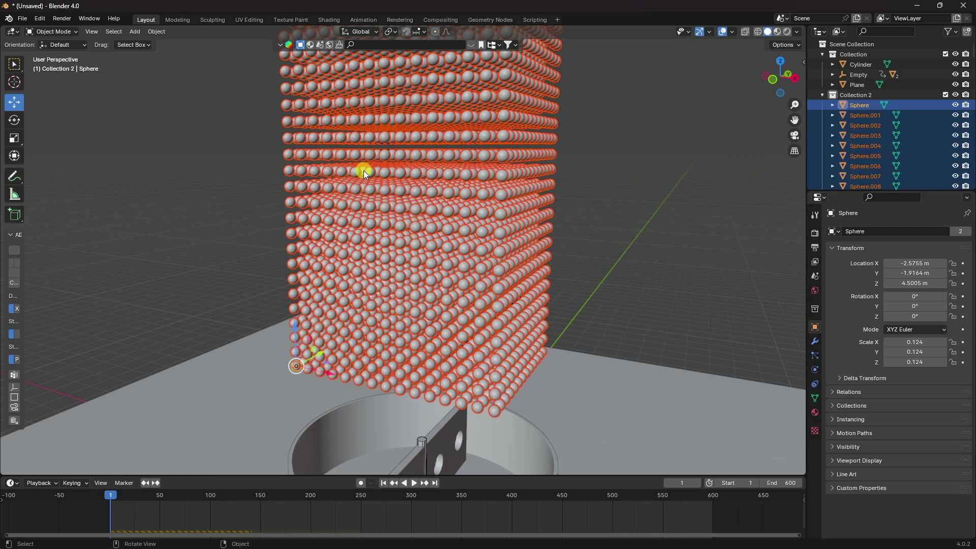
pyautogui.click(156, 32)
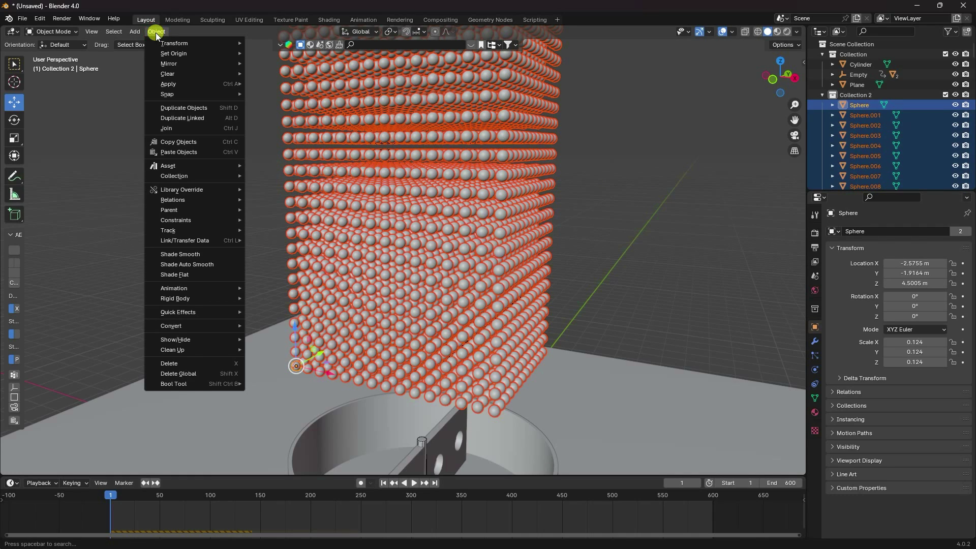
pyautogui.moveTo(166, 53)
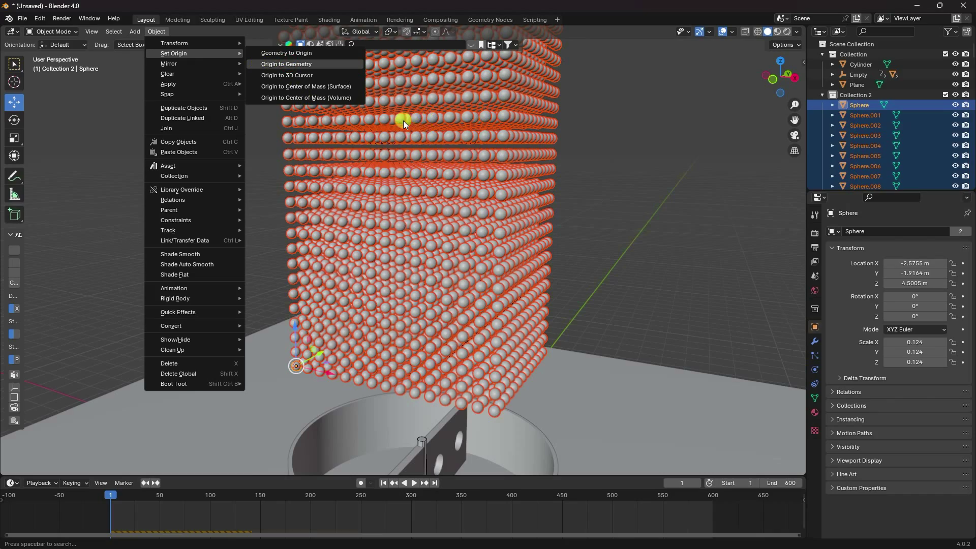
# Set each sphere's origin to its own geometry
pyautogui.press('Return')
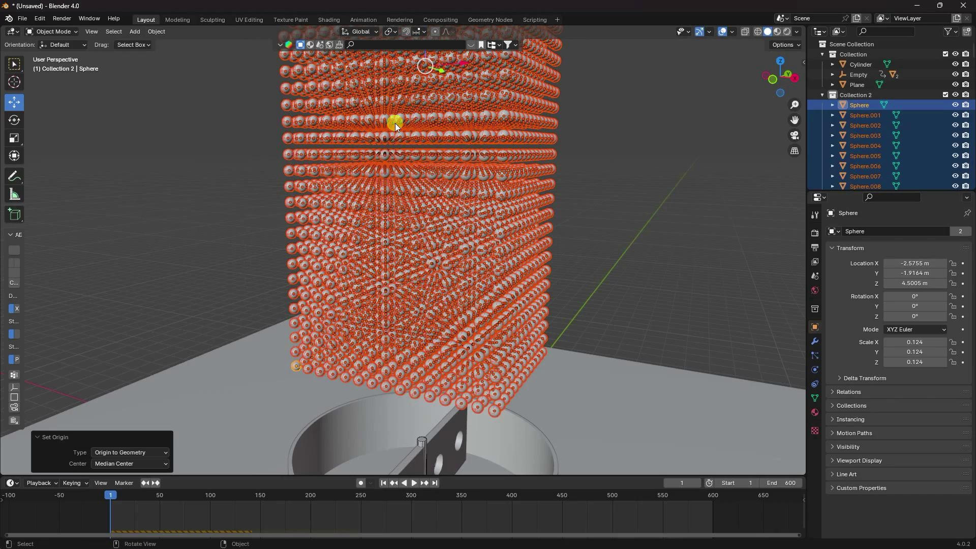
pyautogui.keyDown('shift'); pyautogui.moveTo(423, 114); pyautogui.dragTo(410, 218, button='middle'); pyautogui.keyUp('shift')
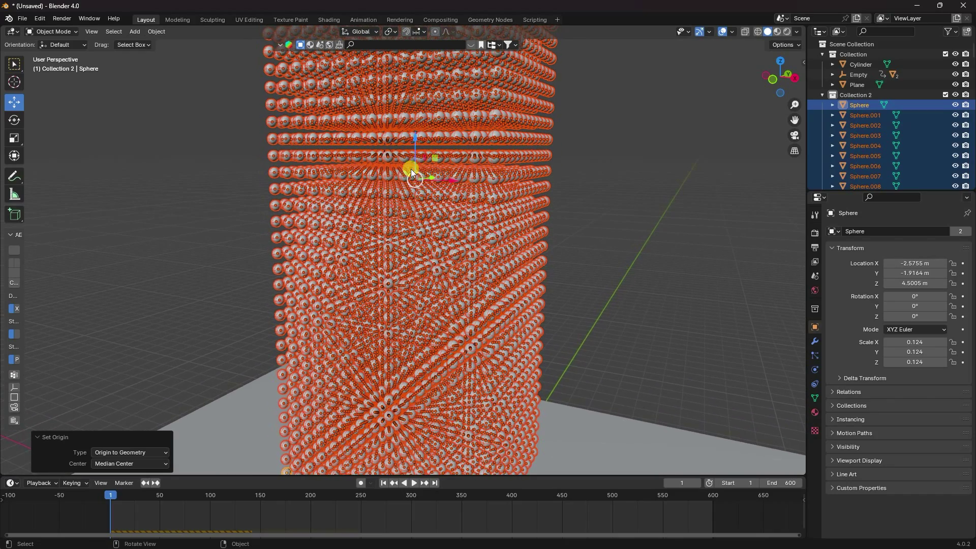
pyautogui.scroll(-3, 405, 177)
pyautogui.scroll(8, 413, 247)
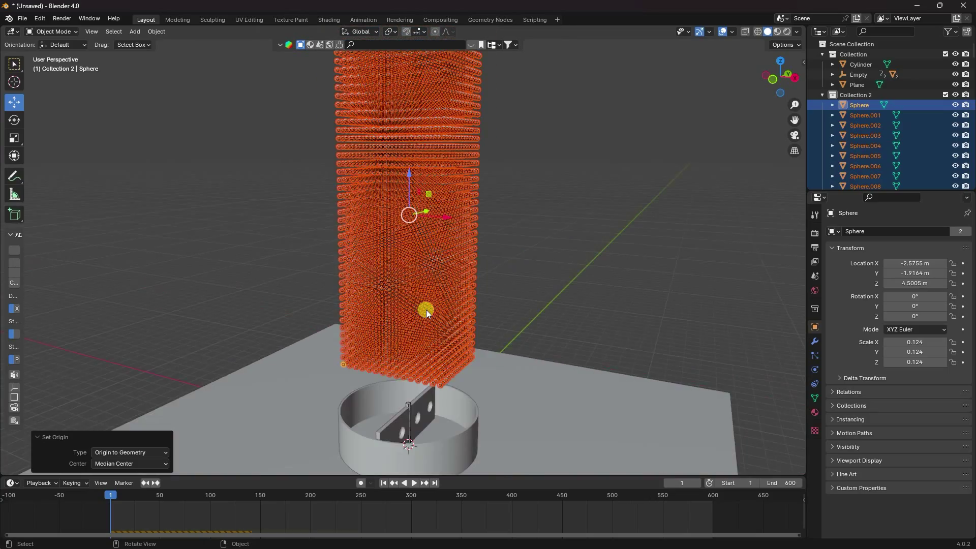
# Lift the sphere grid straight up along Z to 8.717 m in front view
pyautogui.press('KP_1')
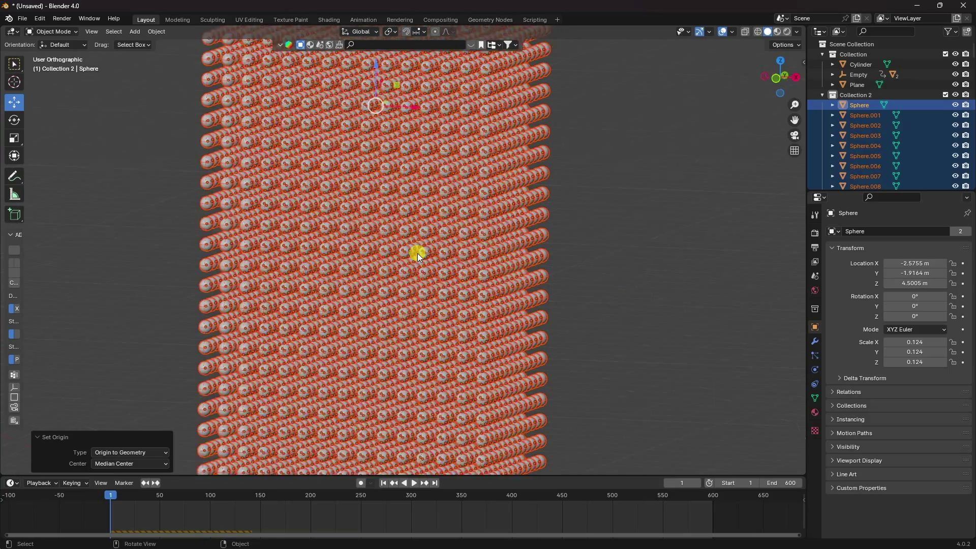
pyautogui.scroll(-6, 402, 269)
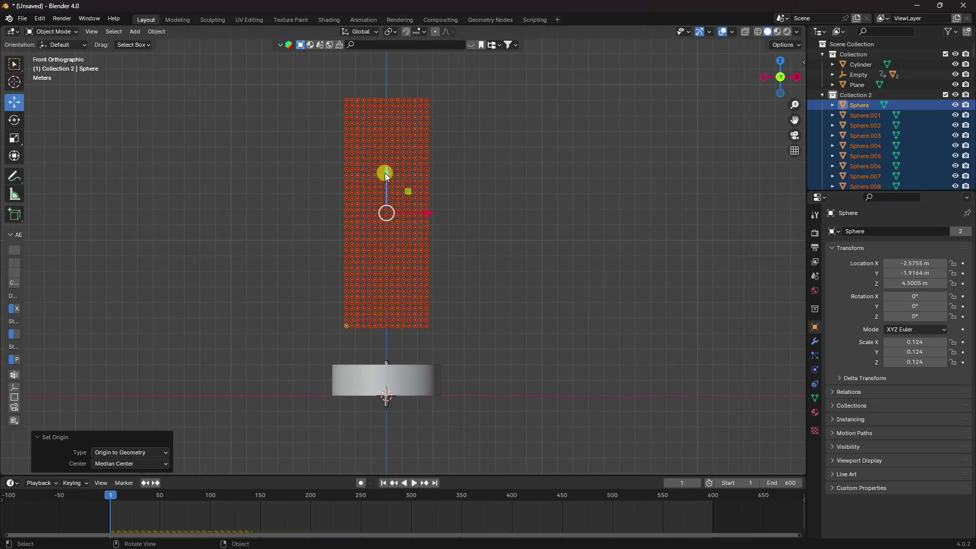
pyautogui.moveTo(386, 176); pyautogui.dragTo(386, 104)
pyautogui.moveTo(346, 283); pyautogui.dragTo(438, 260, button='middle')
pyautogui.scroll(2, 381, 274)
pyautogui.scroll(2, 382, 273)
pyautogui.scroll(3, 436, 297)
pyautogui.scroll(-2, 438, 259)
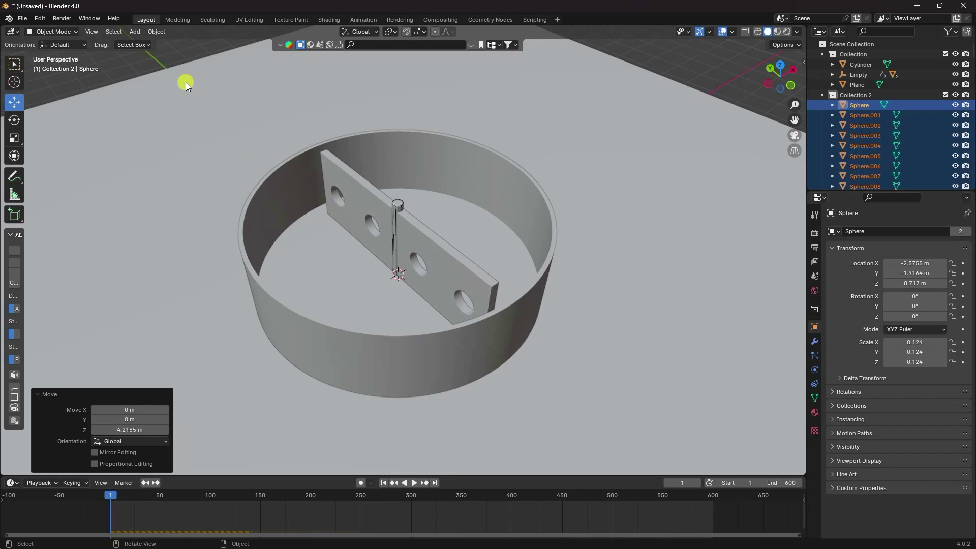
# Add a camera aligned to the current view and move it into Collection
pyautogui.click(135, 32)
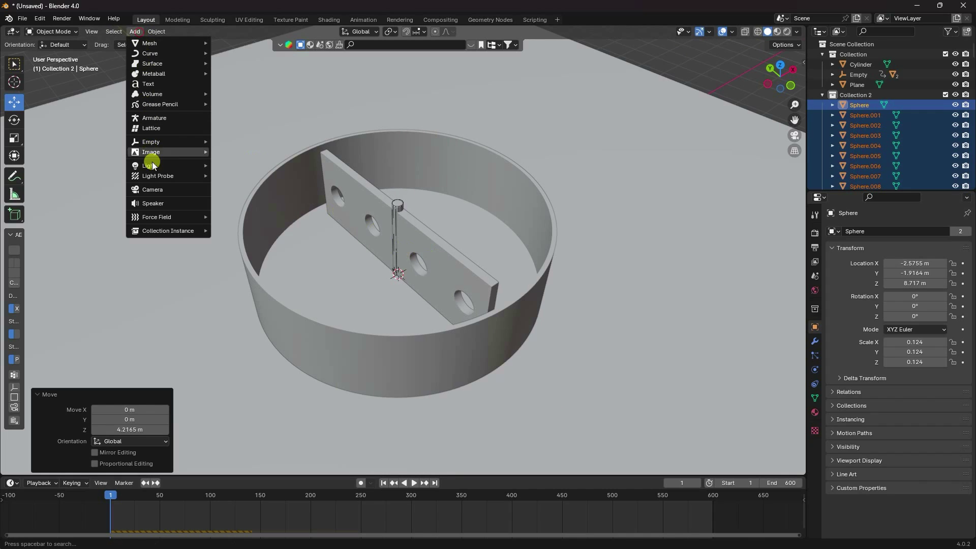
pyautogui.click(153, 190)
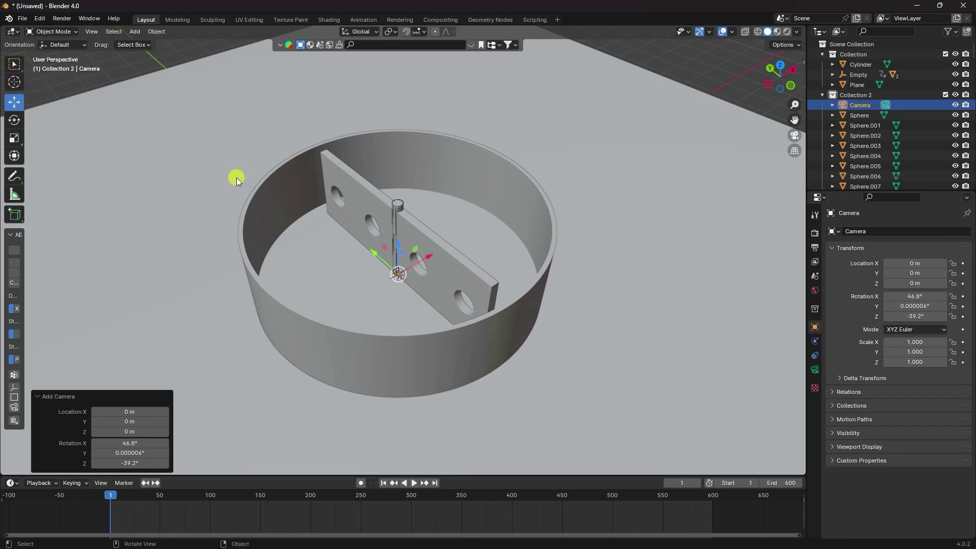
pyautogui.press('ctrl+alt+KP_0')
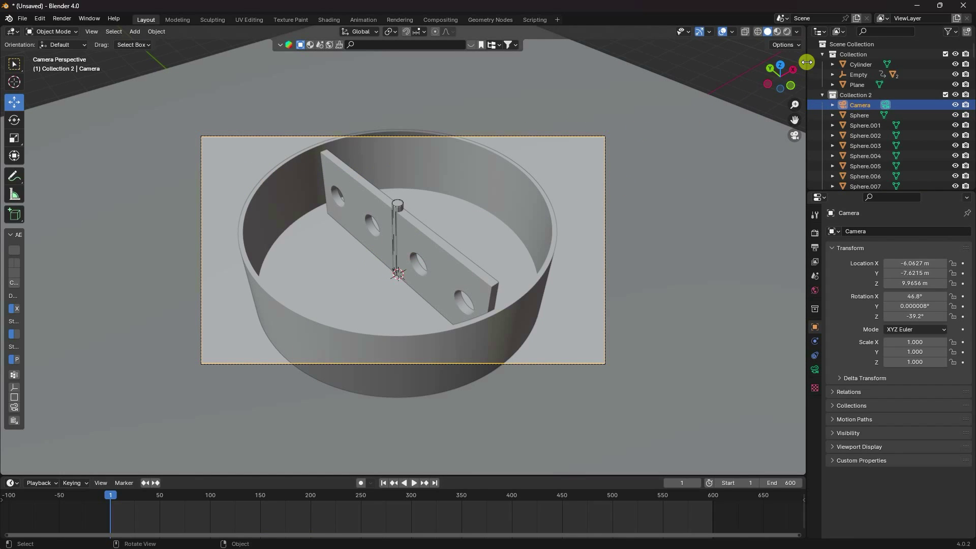
pyautogui.click(803, 62)
pyautogui.moveTo(866, 103); pyautogui.dragTo(856, 57)
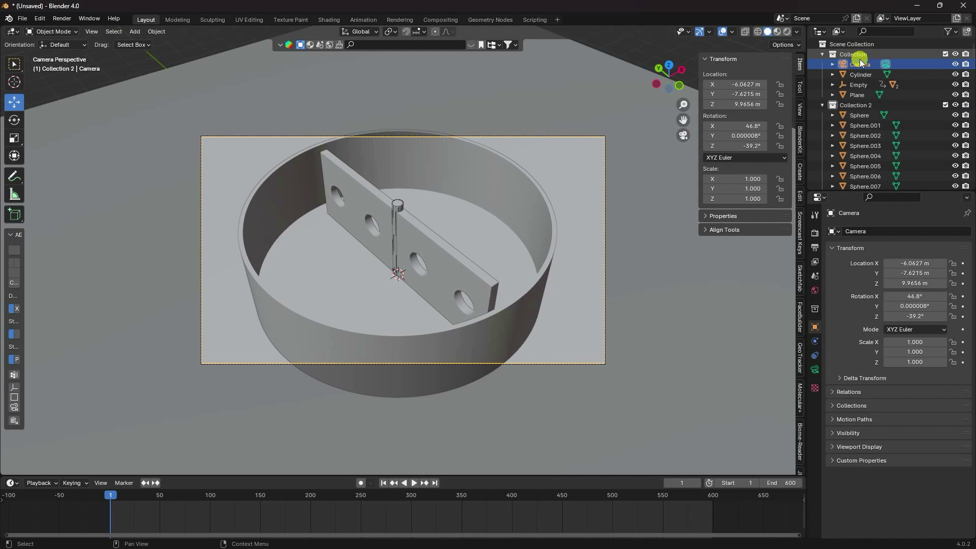
# Lock the camera to the view, pull back to frame the container, then unlock it
pyautogui.click(857, 54)
pyautogui.click(801, 108)
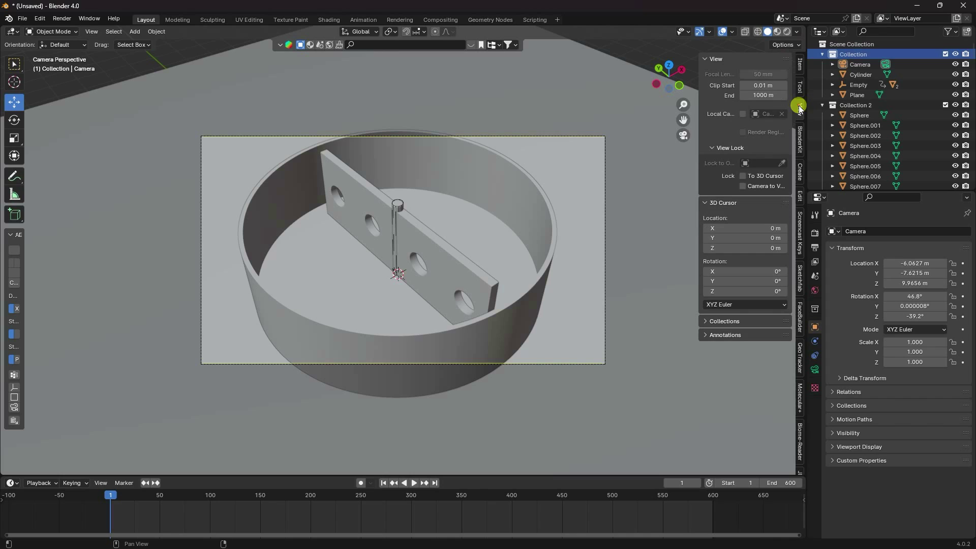
pyautogui.click(744, 184)
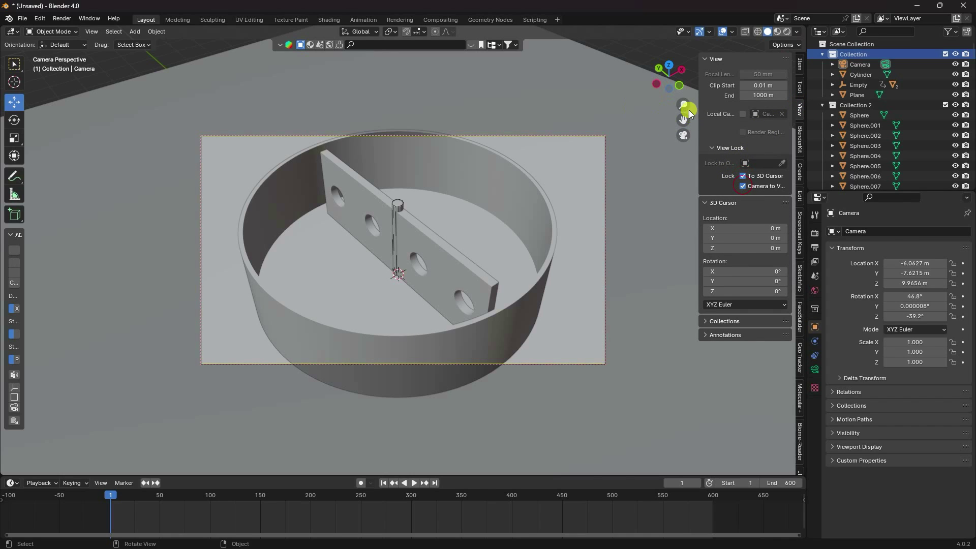
pyautogui.moveTo(685, 106)
pyautogui.mouseDown()
pyautogui.moveTo(685, 151)
pyautogui.moveTo(682, 105)
pyautogui.mouseUp()
pyautogui.scroll(2, 383, 214)
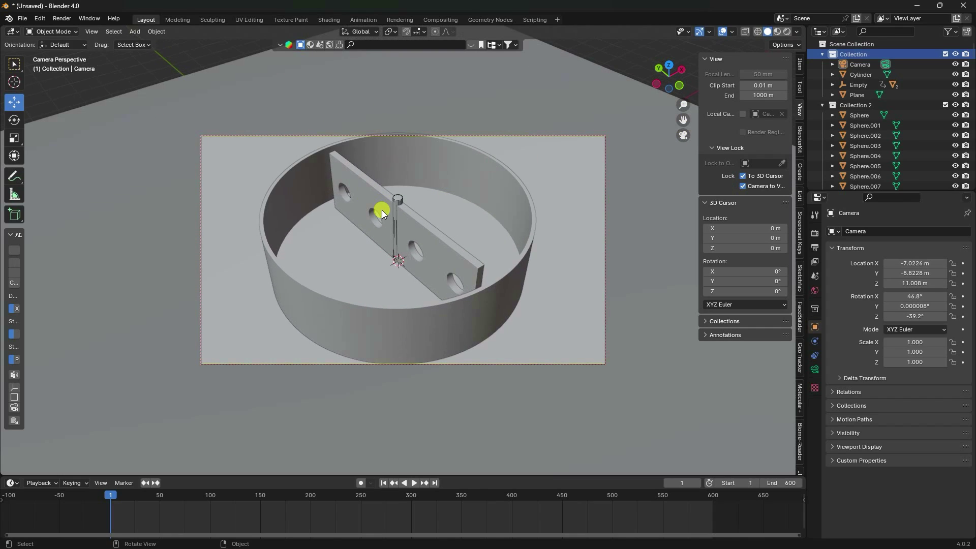
pyautogui.scroll(-2, 382, 213)
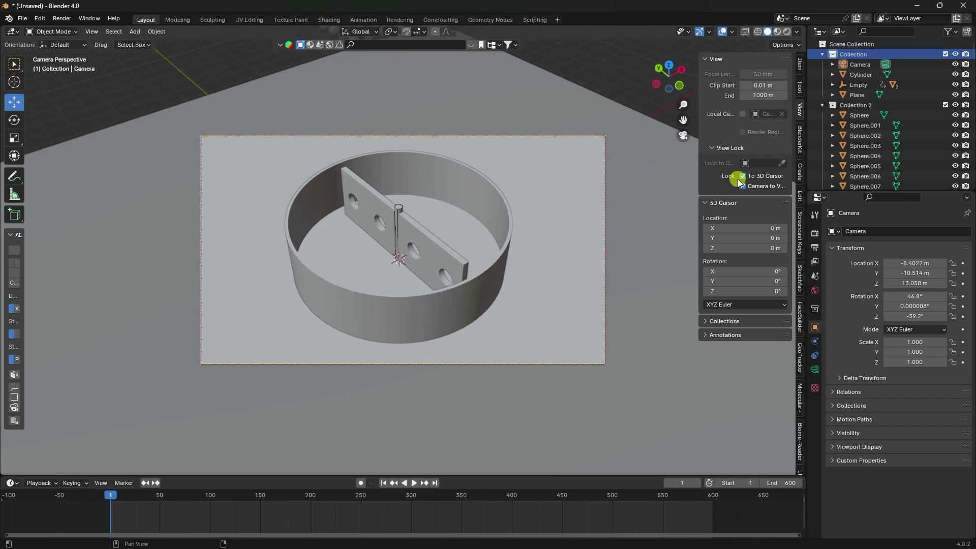
pyautogui.moveTo(747, 179); pyautogui.dragTo(743, 186)
pyautogui.moveTo(699, 112); pyautogui.dragTo(706, 179)
pyautogui.press('Home')
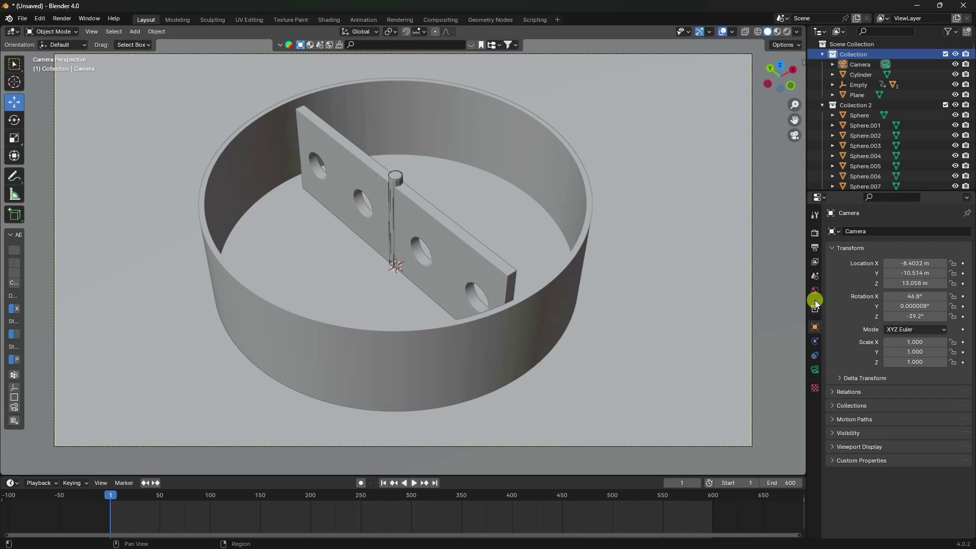
# Set the Rigid Body World cache End frame to 600 and save as untitled.blend
pyautogui.click(815, 275)
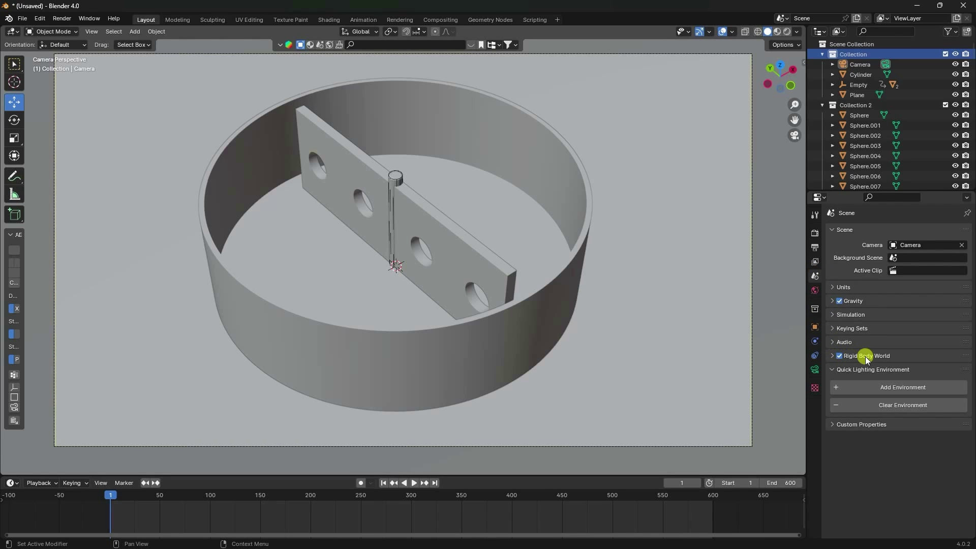
pyautogui.click(832, 356)
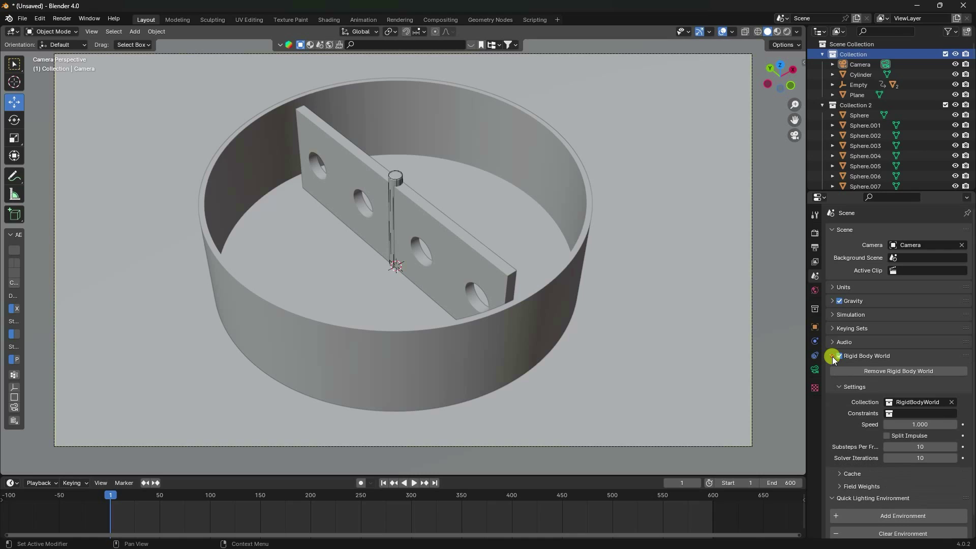
pyautogui.click(838, 473)
pyautogui.scroll(-5, 874, 427)
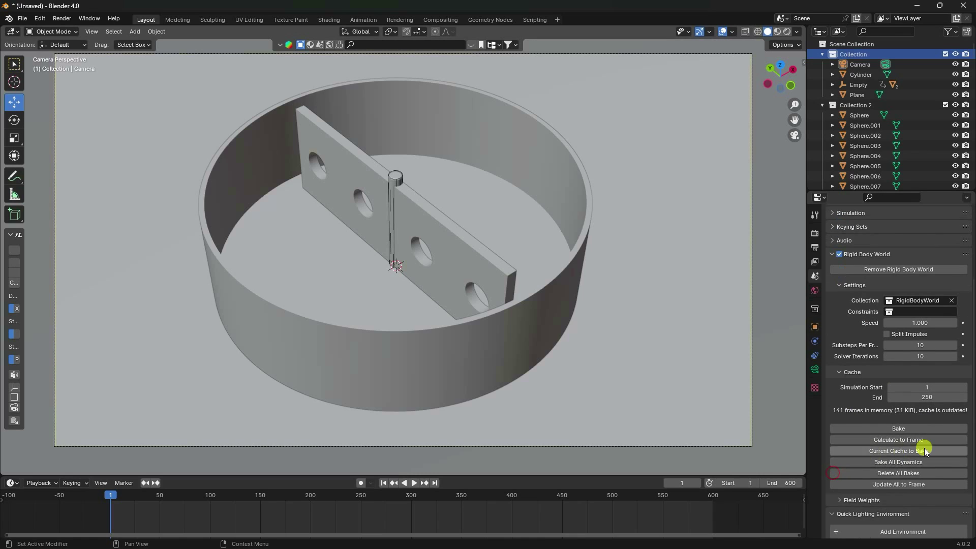
pyautogui.click(919, 397)
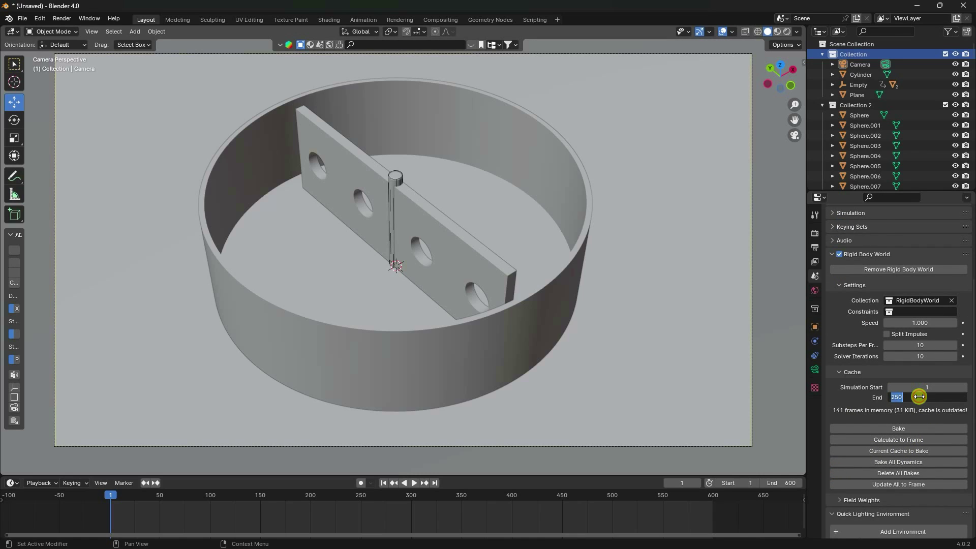
pyautogui.press('Return')
pyautogui.hotkey('ctrl', 's')
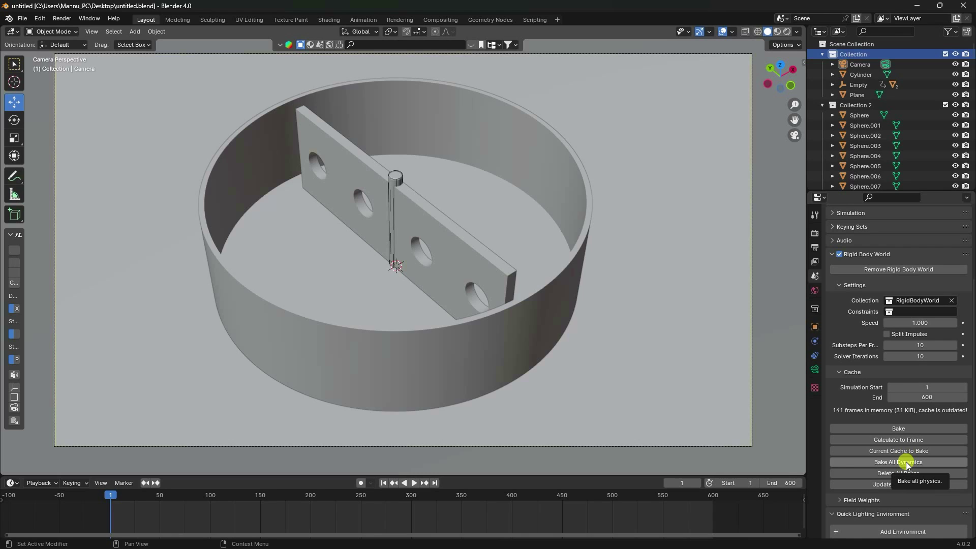
# Start Bake All Dynamics, cancel it, delete all bakes, and select the Plane
pyautogui.click(881, 462)
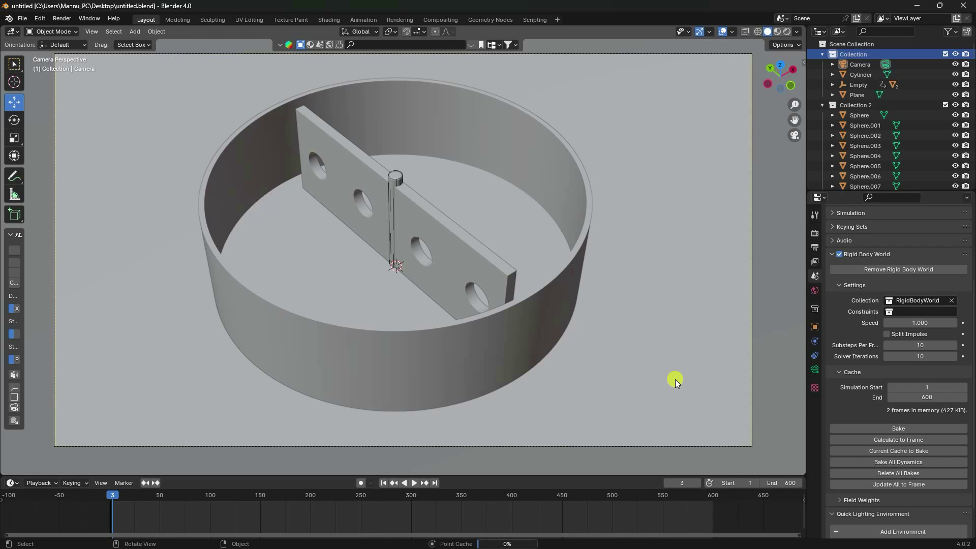
pyautogui.press('Escape')
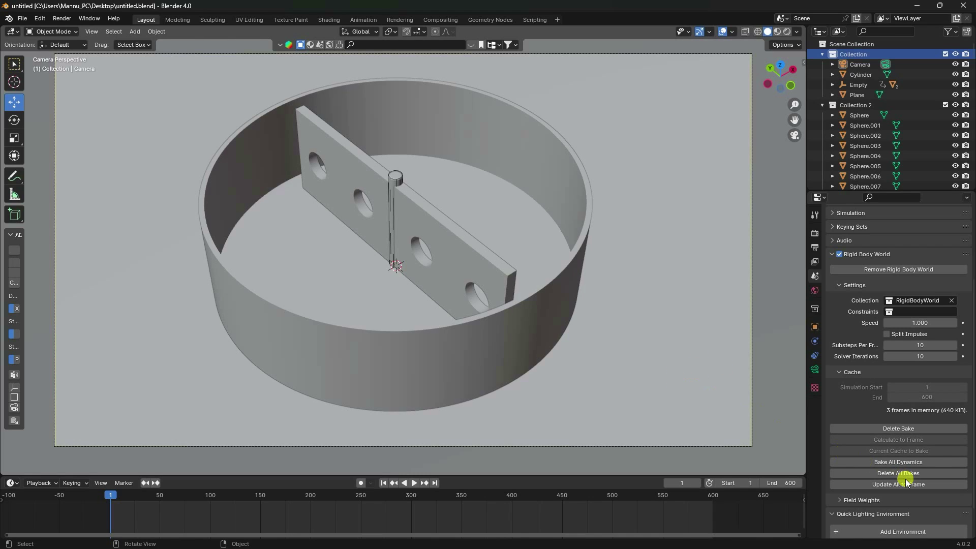
pyautogui.click(897, 473)
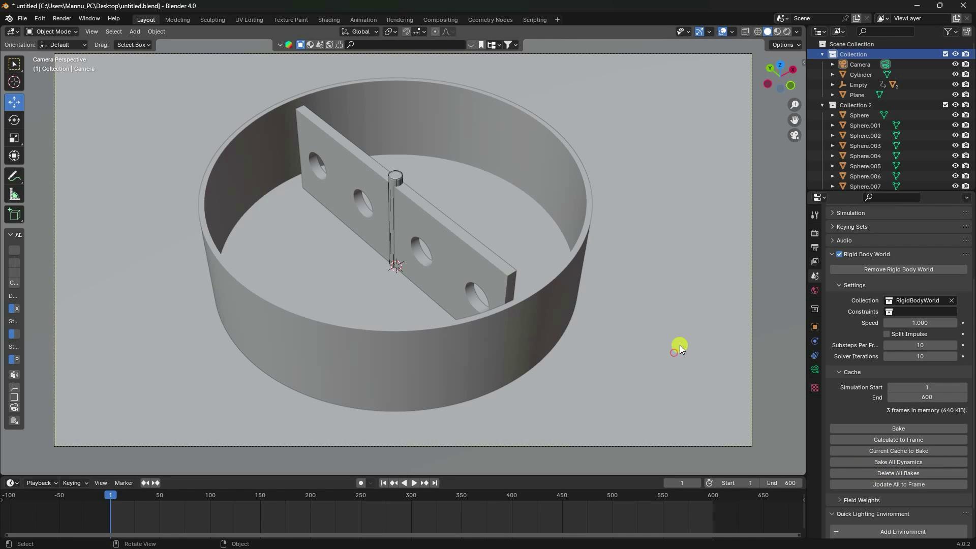
pyautogui.click(662, 349)
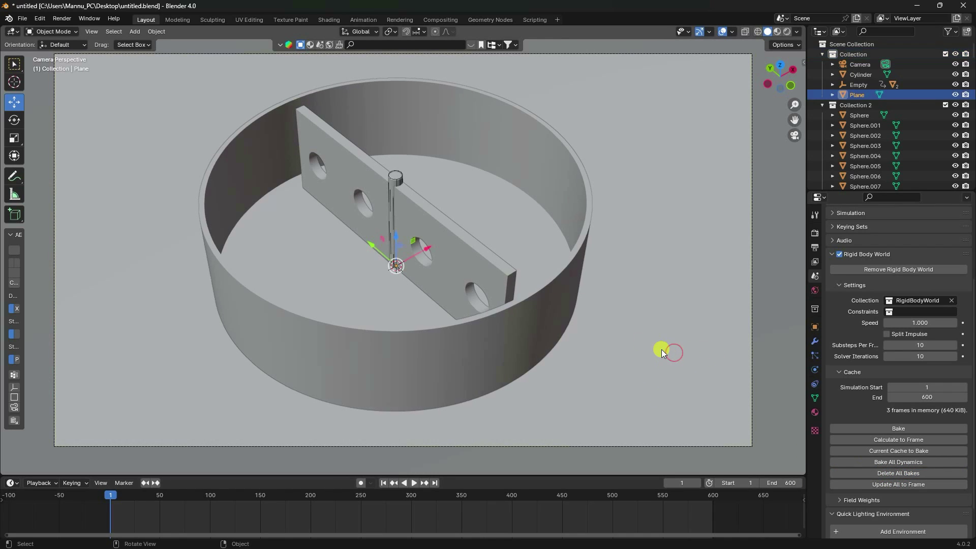
# Add a rigid body to Plane with Type Passive and Shape Mesh, then Bake All Dynamics
pyautogui.click(815, 369)
pyautogui.click(936, 254)
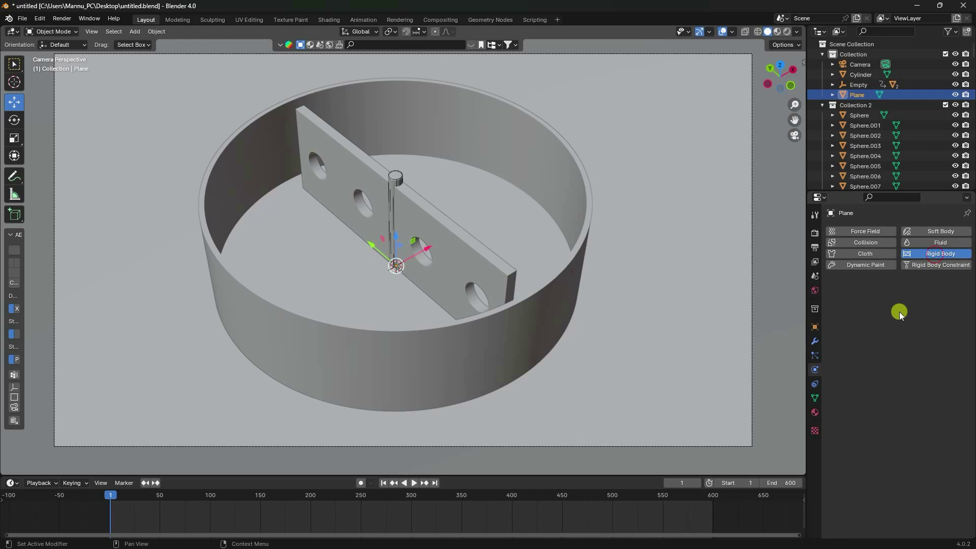
pyautogui.click(896, 297)
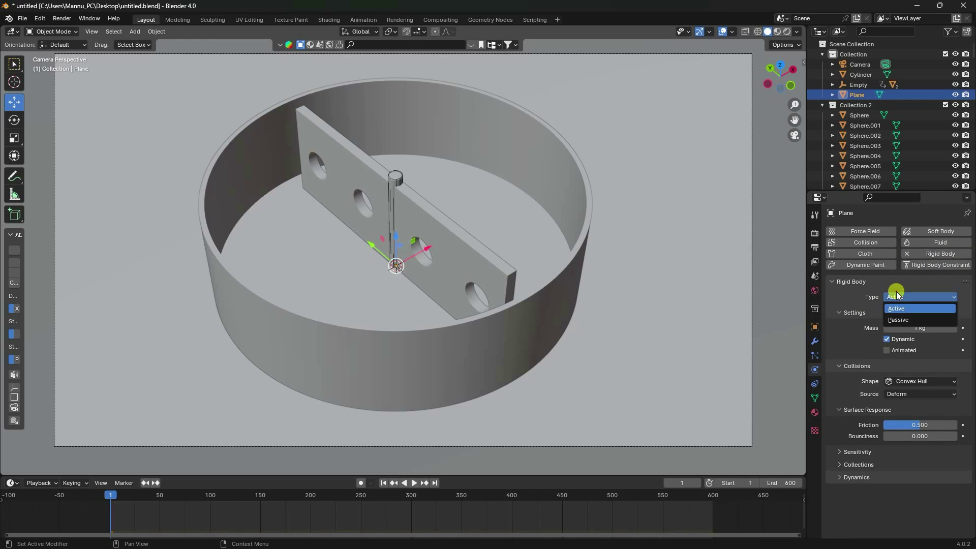
pyautogui.click(897, 317)
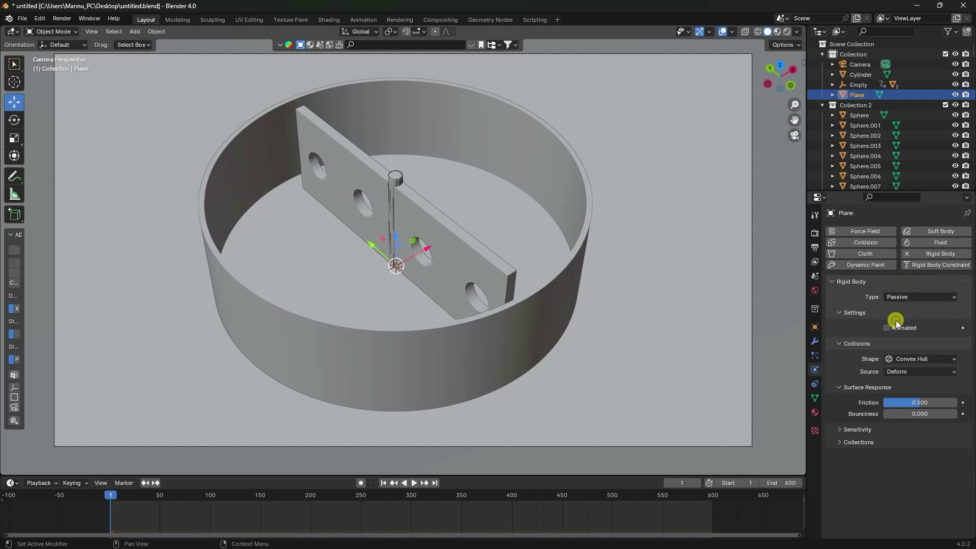
pyautogui.click(897, 359)
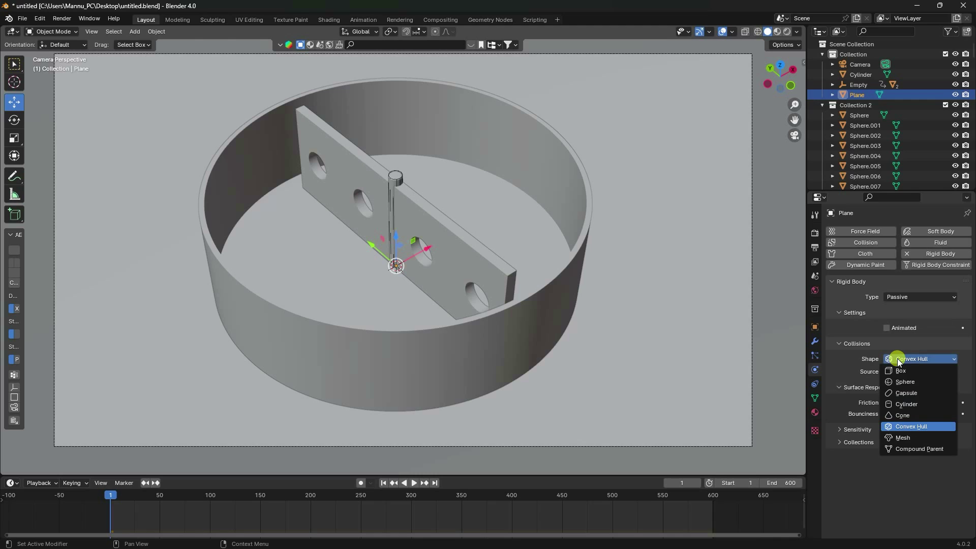
pyautogui.click(900, 439)
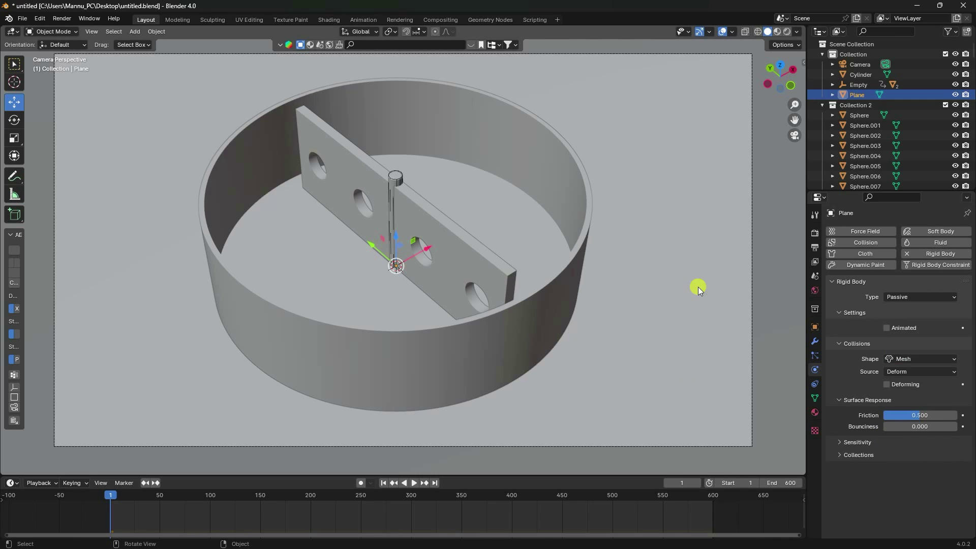
pyautogui.click(815, 276)
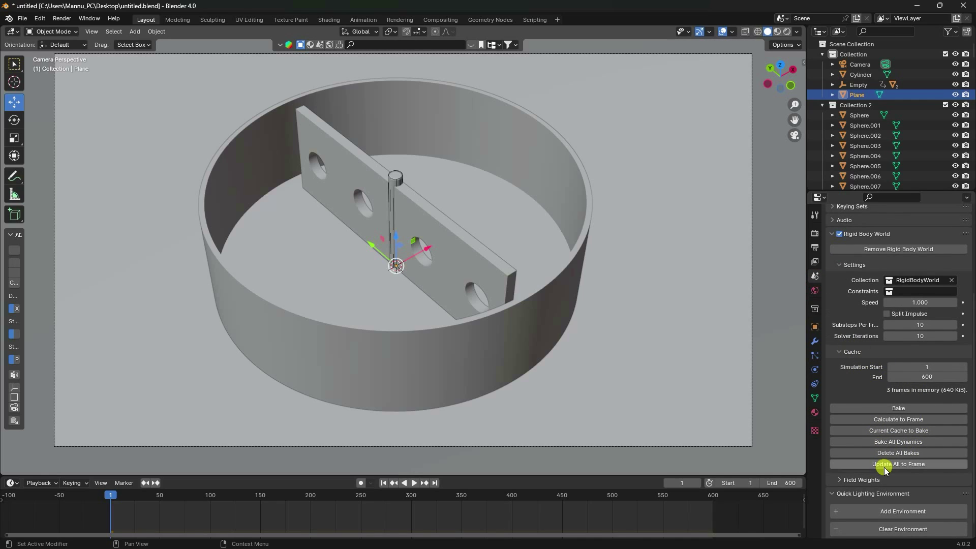
pyautogui.click(881, 442)
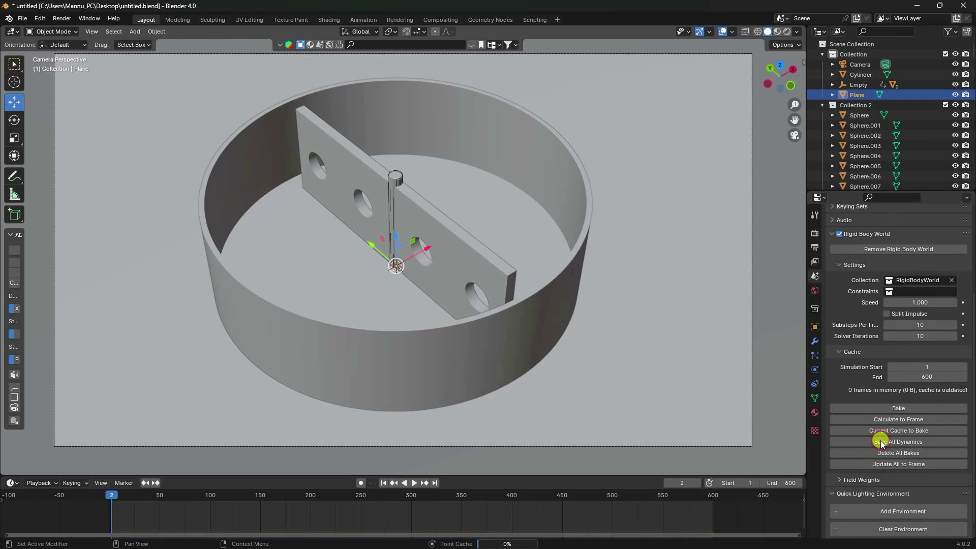
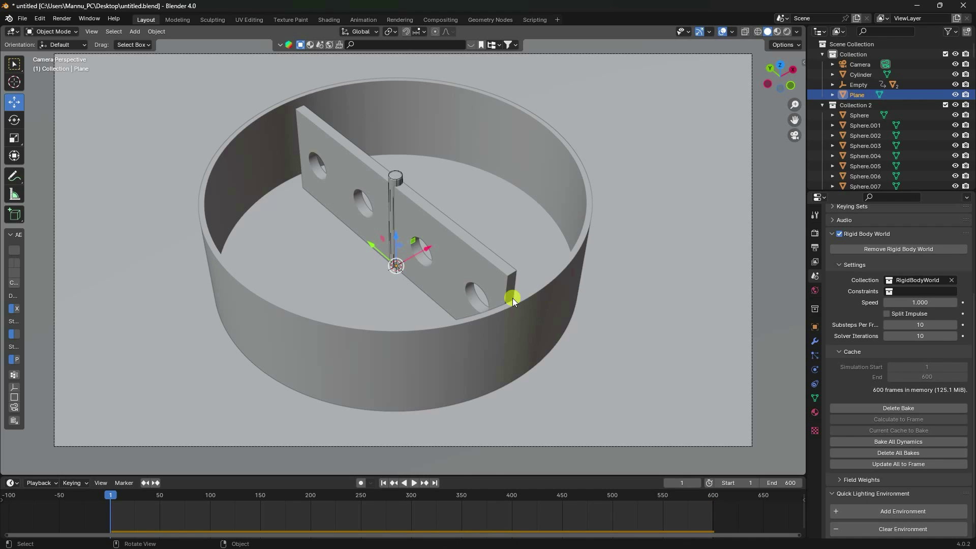
# Play the rigid-body simulation, pausing at frame 110, and stop at frame 158
pyautogui.click(412, 483)
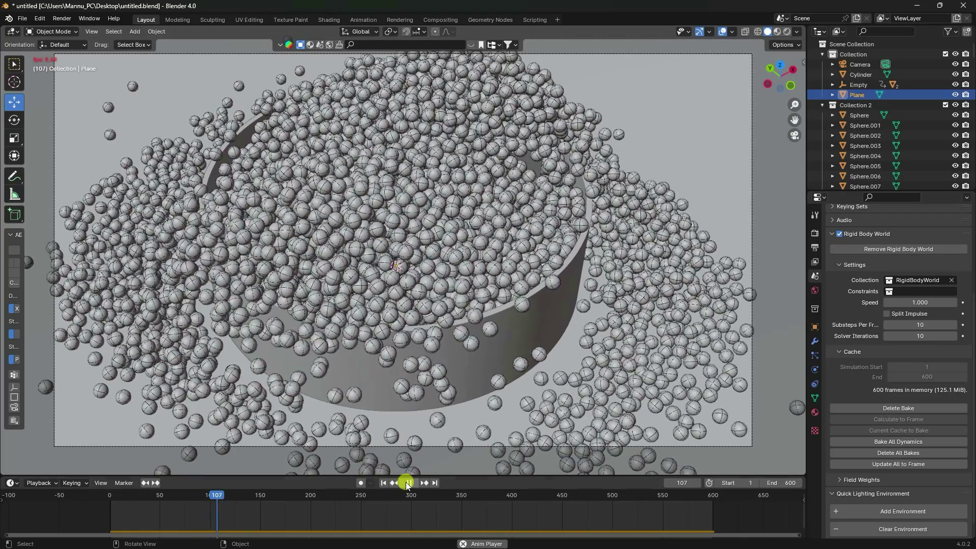
pyautogui.click(409, 483)
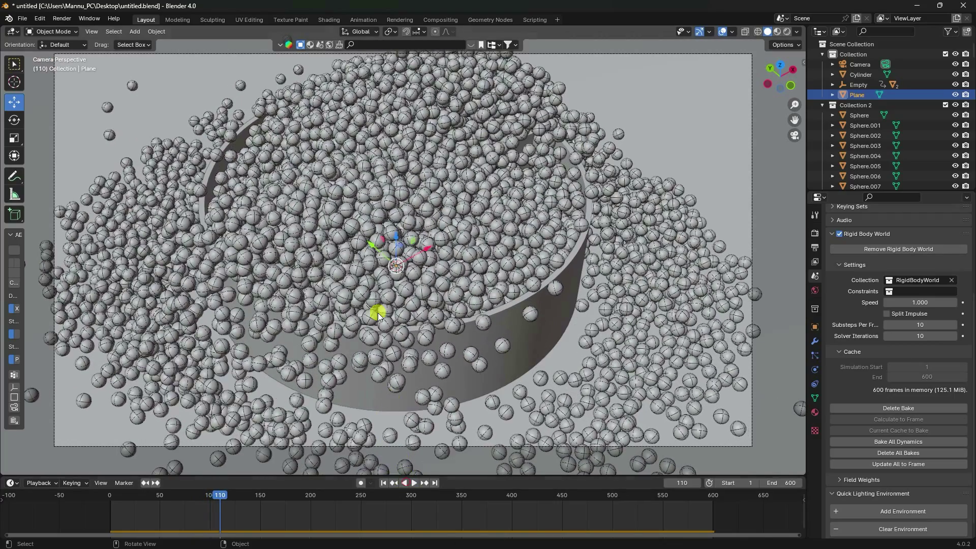
pyautogui.click(413, 484)
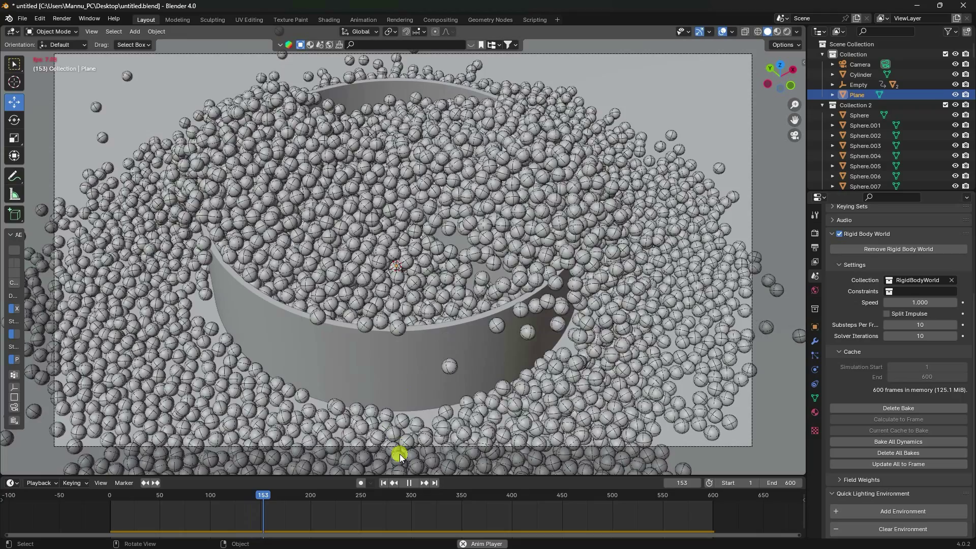
pyautogui.click(410, 483)
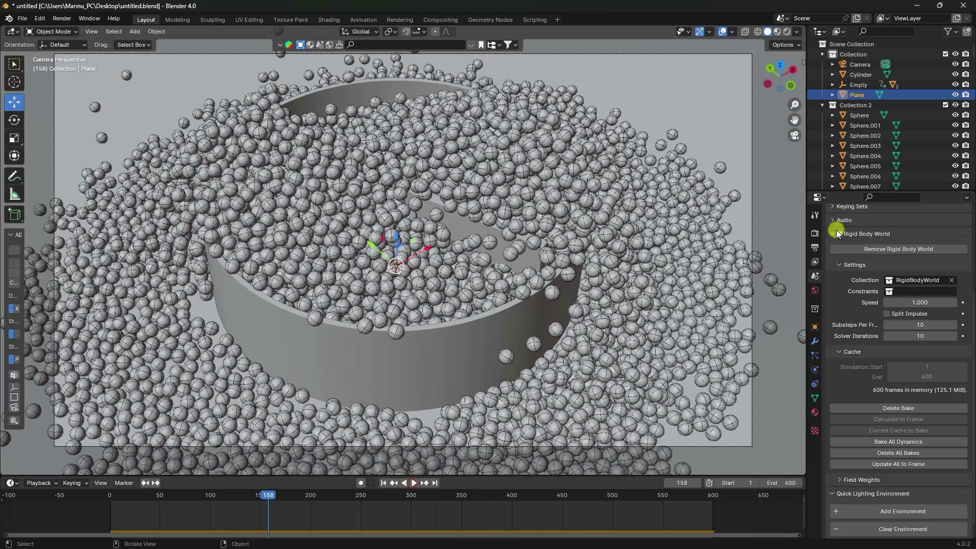
# Select Sphere, save the file, and create a new material for it in the Shading workspace
pyautogui.click(860, 117)
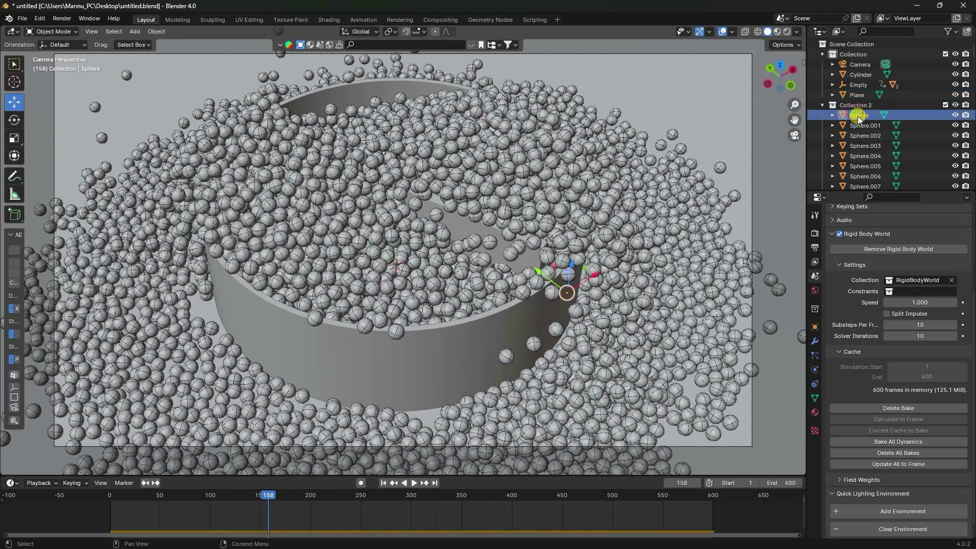
pyautogui.click(329, 19)
pyautogui.hotkey('ctrl', 's')
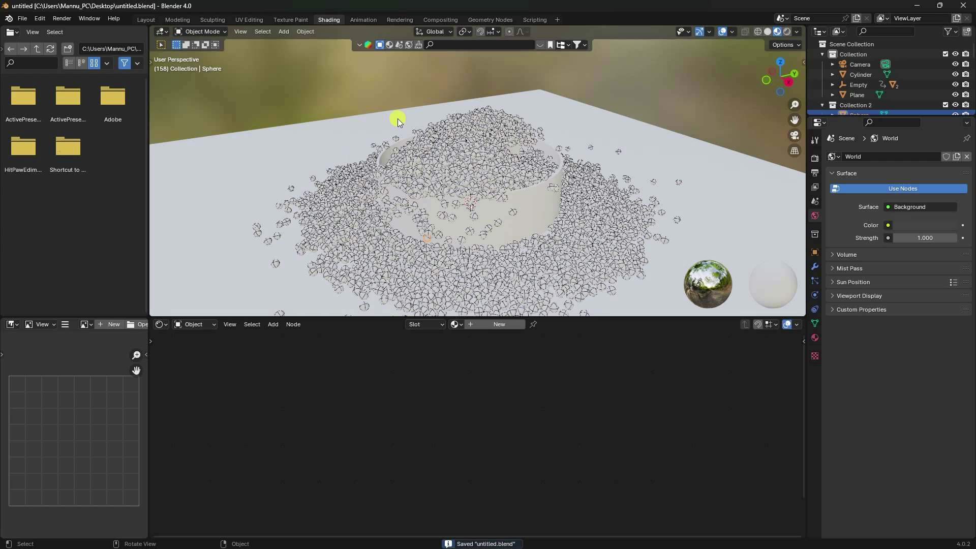
pyautogui.click(483, 324)
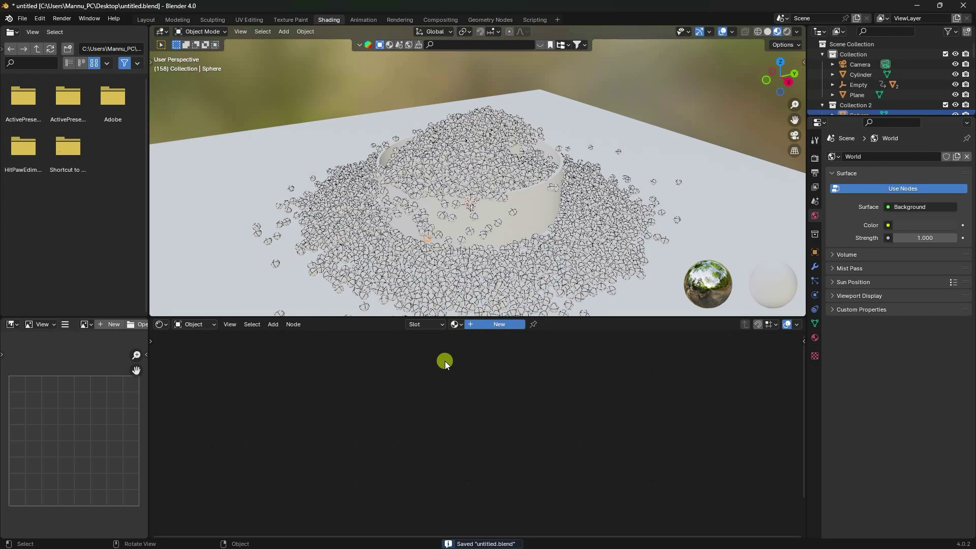
pyautogui.scroll(5, 395, 367)
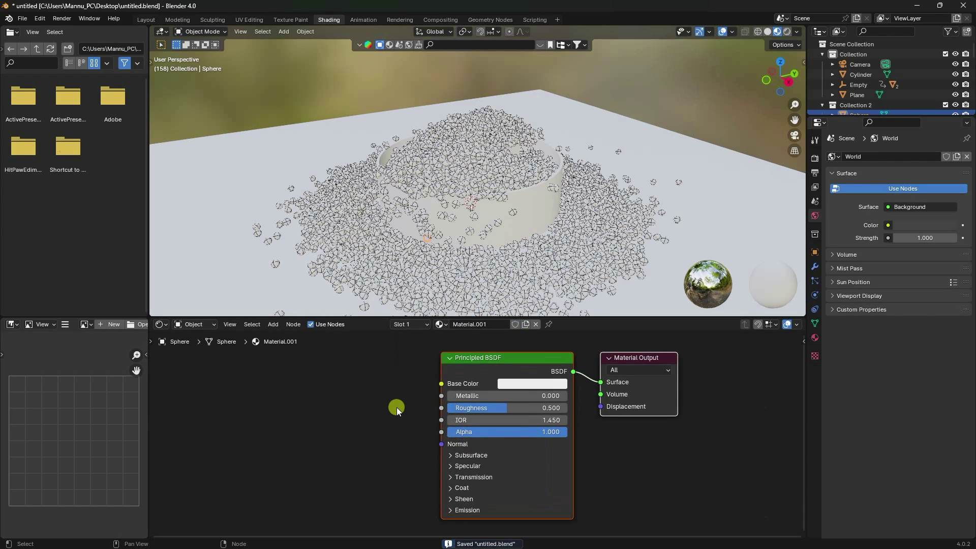
# Add a Color Ramp node and connect its Color output to the shader's Base Color
pyautogui.click(410, 410)
pyautogui.hotkey('shift', 'a')
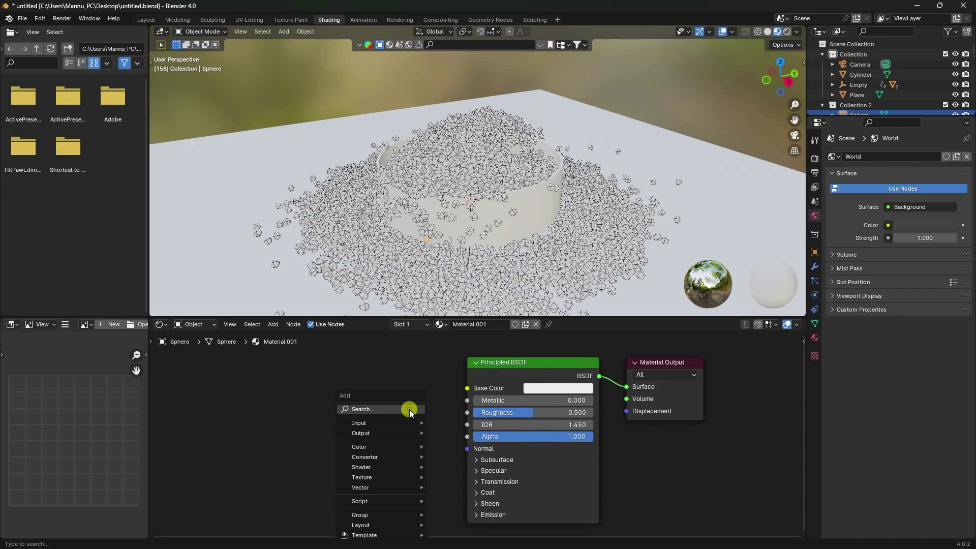
pyautogui.click(410, 409)
pyautogui.write('c')
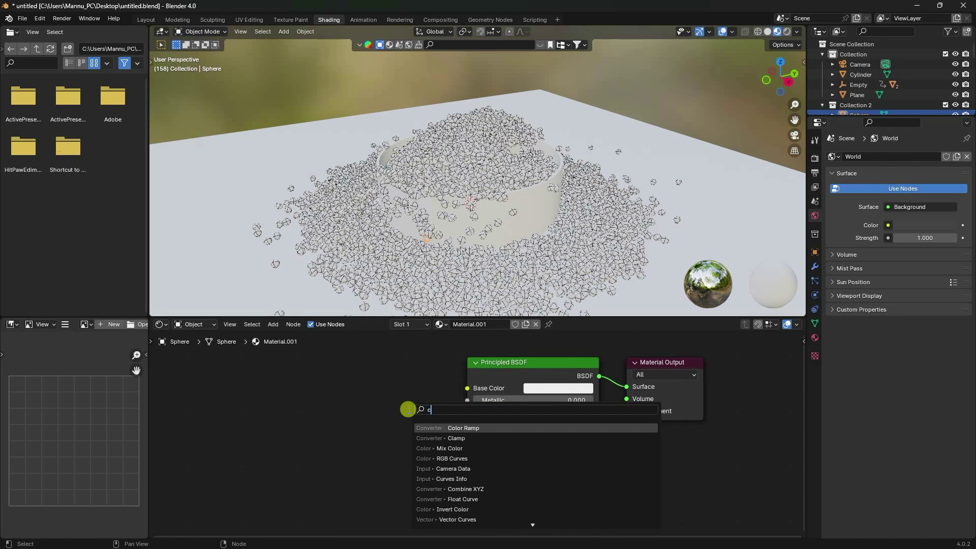
pyautogui.write('olo')
pyautogui.click(464, 439)
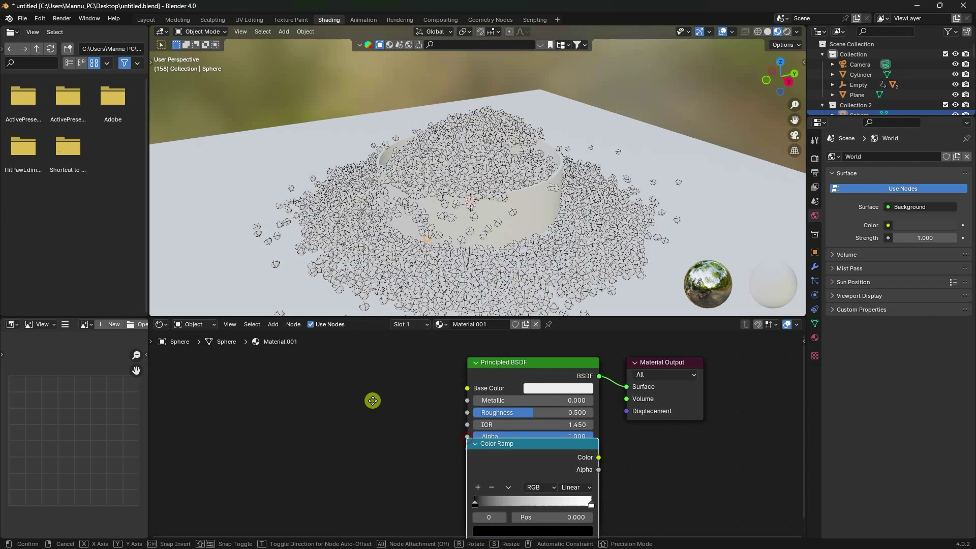
pyautogui.click(298, 376)
pyautogui.moveTo(431, 396); pyautogui.dragTo(453, 394)
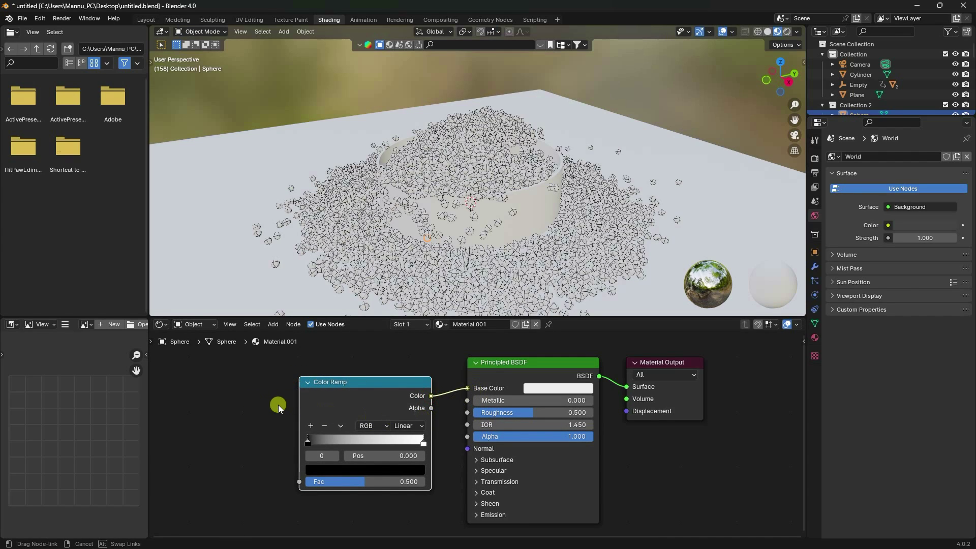
pyautogui.scroll(3, 313, 435)
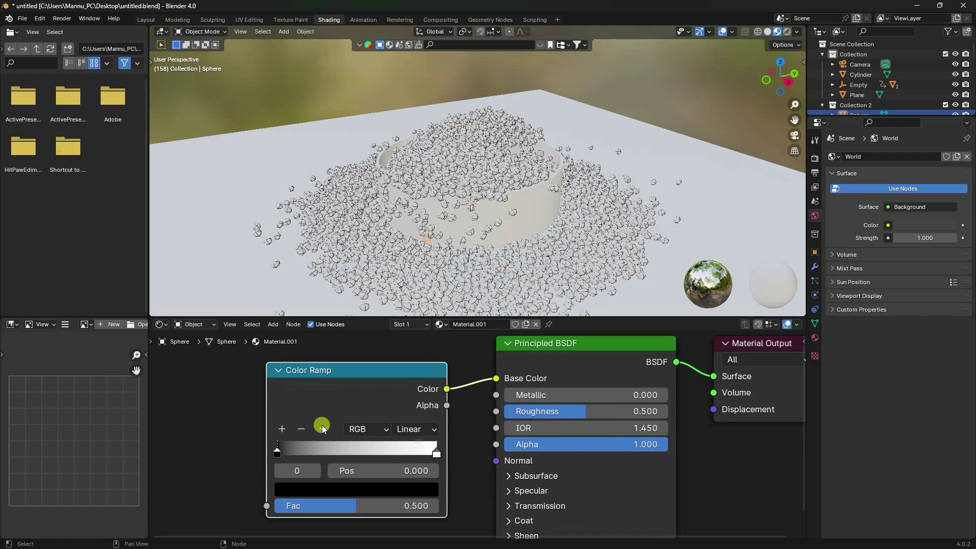
pyautogui.moveTo(389, 380); pyautogui.dragTo(393, 396, button='middle')
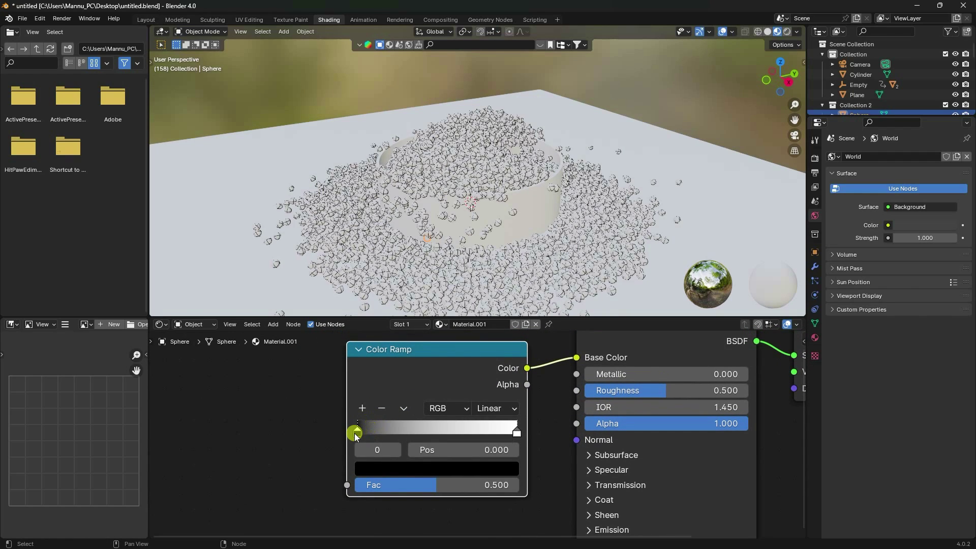
# Add ramp stops at 0.25, 0.5 and 0.75 for five evenly spaced stops
pyautogui.click(362, 408)
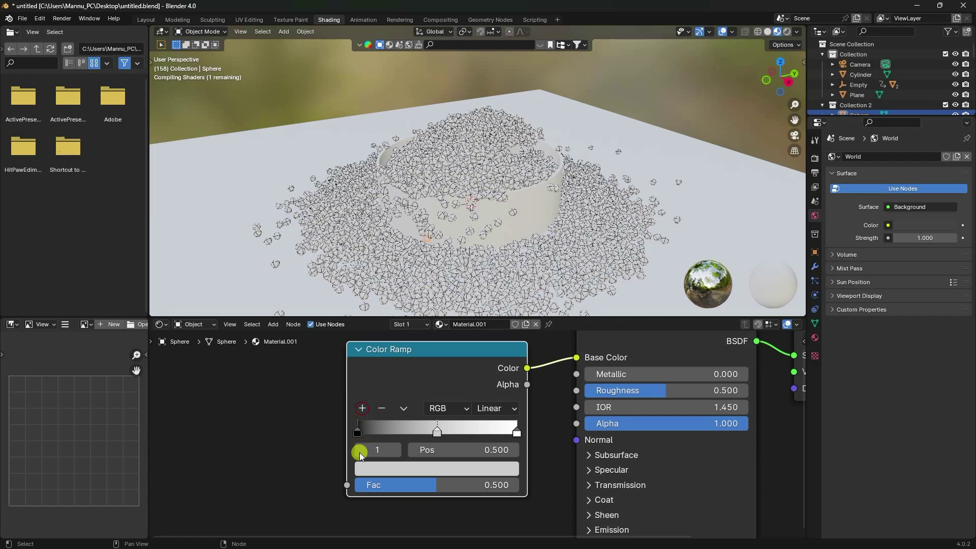
pyautogui.click(362, 408)
pyautogui.click(517, 432)
pyautogui.click(364, 408)
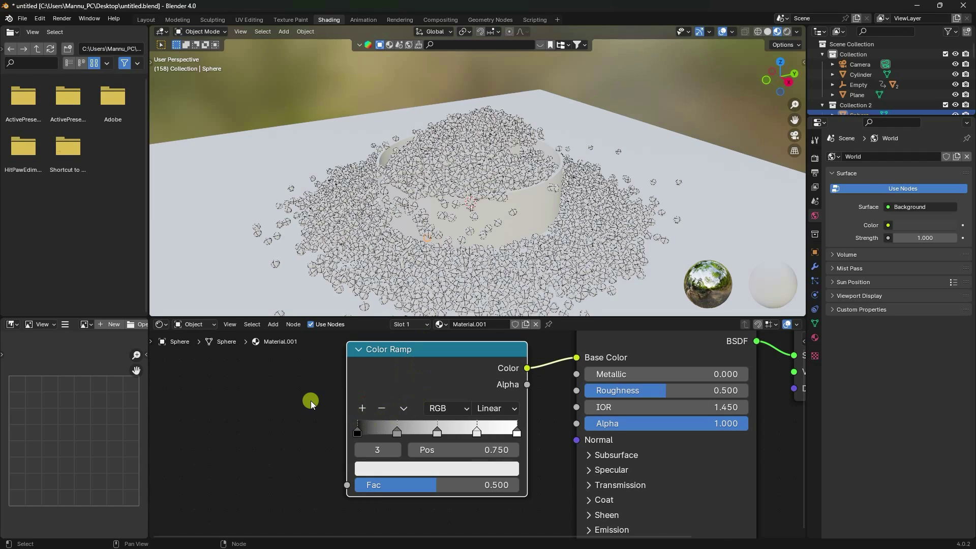
pyautogui.moveTo(311, 401); pyautogui.dragTo(318, 404, button='middle')
pyautogui.click(257, 389)
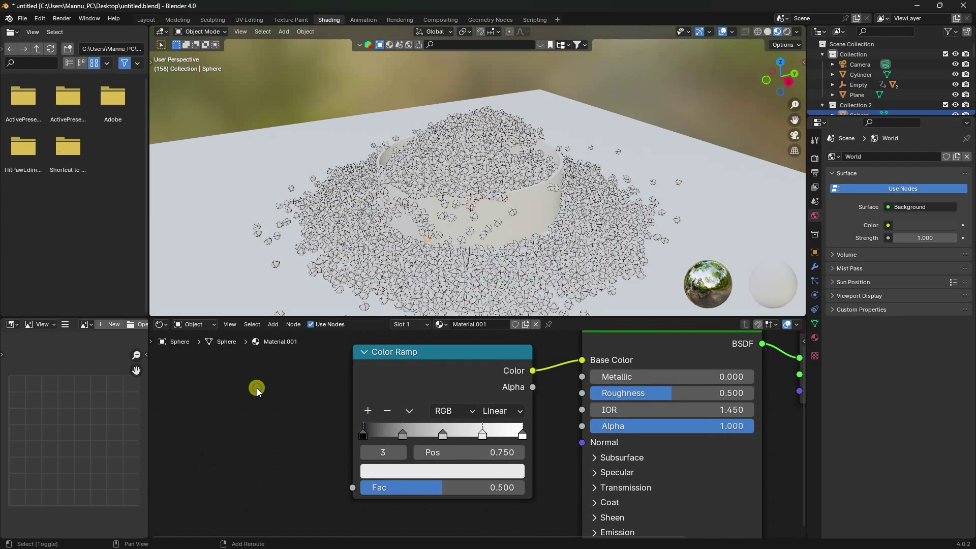
pyautogui.hotkey('shift', 'a')
# Add an Object Info node and connect its Random output to the Color Ramp's Fac
pyautogui.click(257, 388)
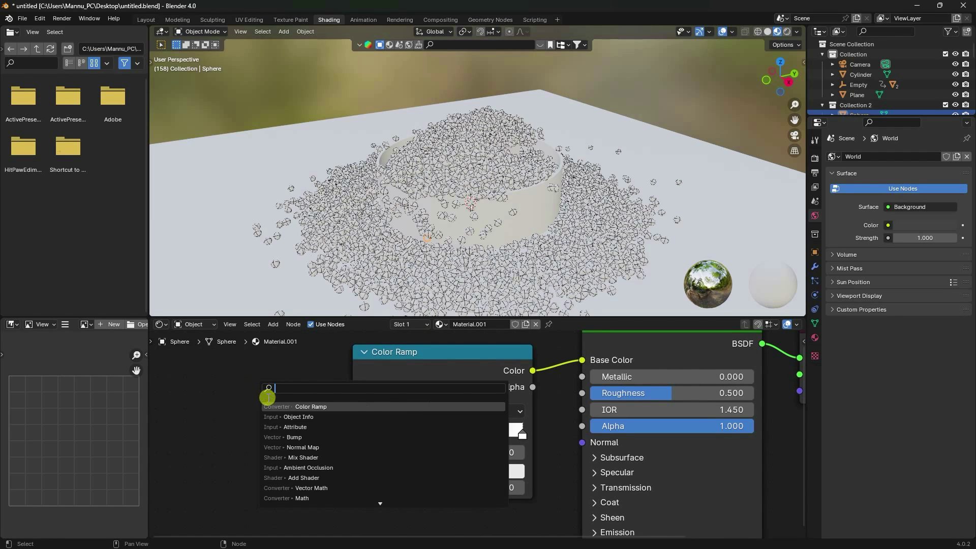
pyautogui.press('Return')
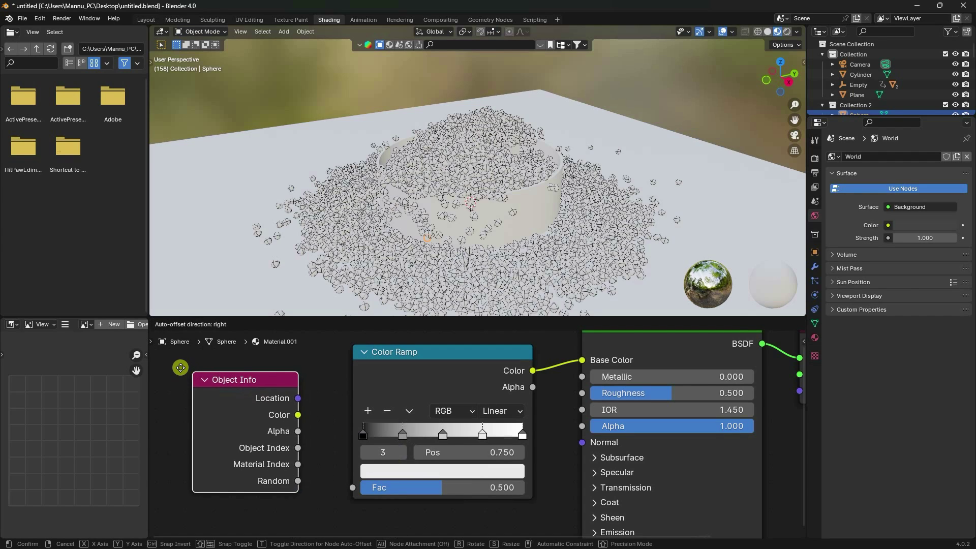
pyautogui.click(168, 362)
pyautogui.moveTo(286, 476); pyautogui.dragTo(351, 487)
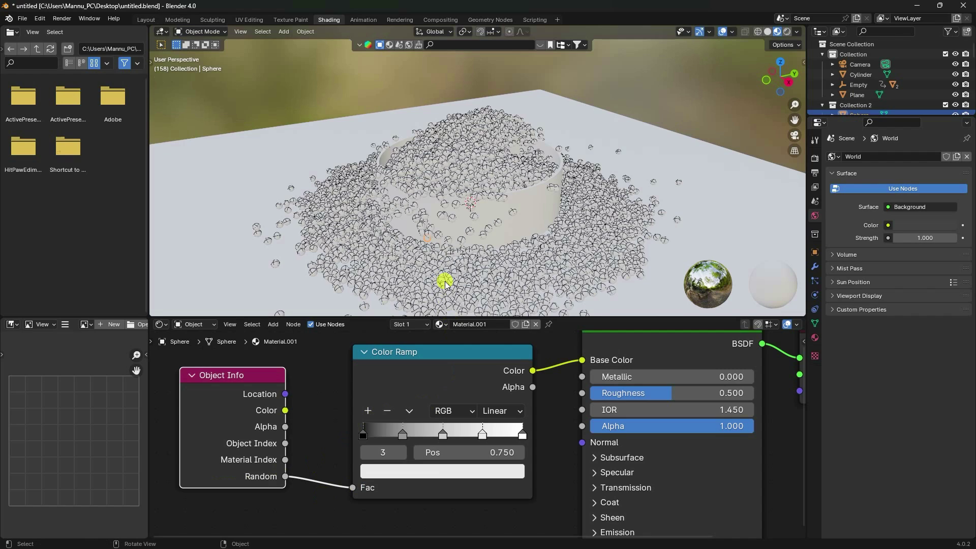
pyautogui.scroll(3, 450, 234)
pyautogui.scroll(3, 435, 483)
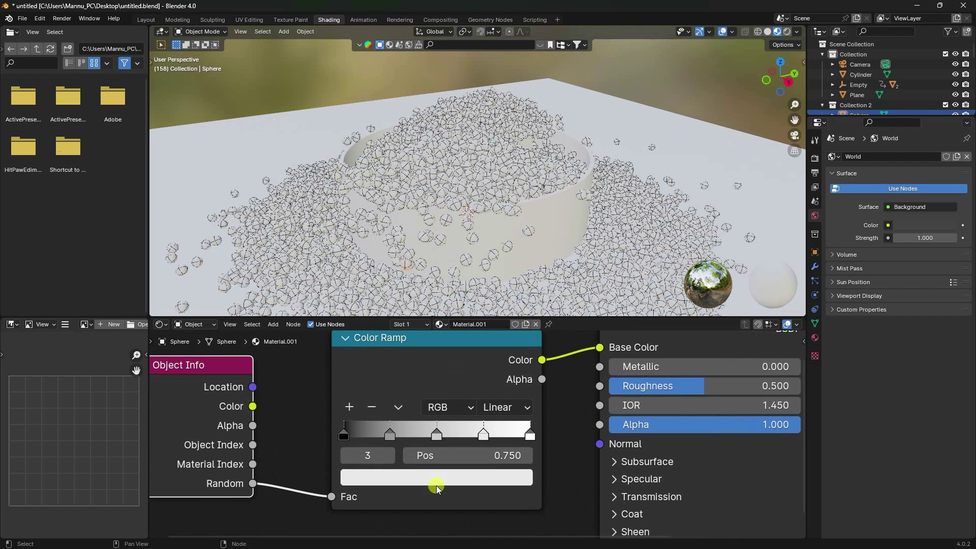
pyautogui.click(344, 436)
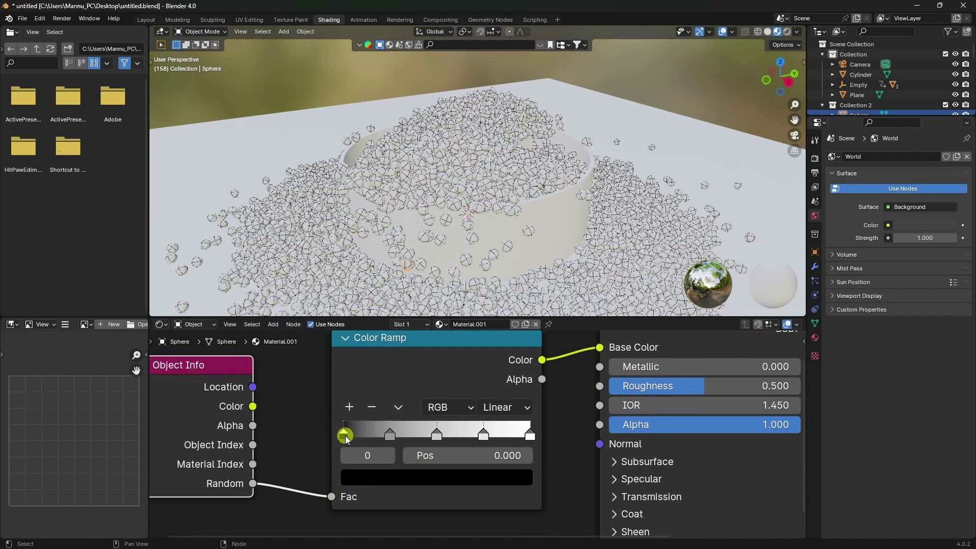
pyautogui.click(129, 543)
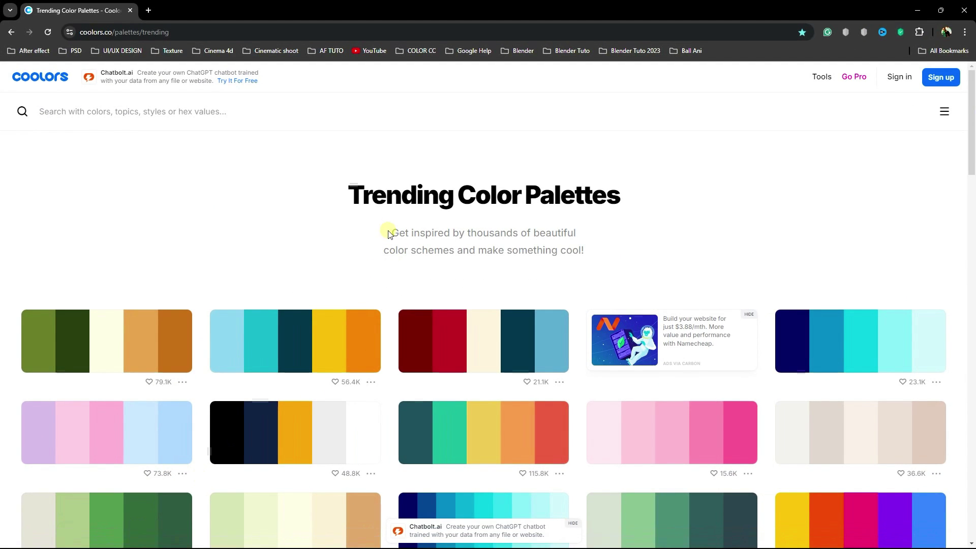
# Copy the purple hex from the Coolors trending palette and return to Blender
pyautogui.scroll(-15, 580, 254)
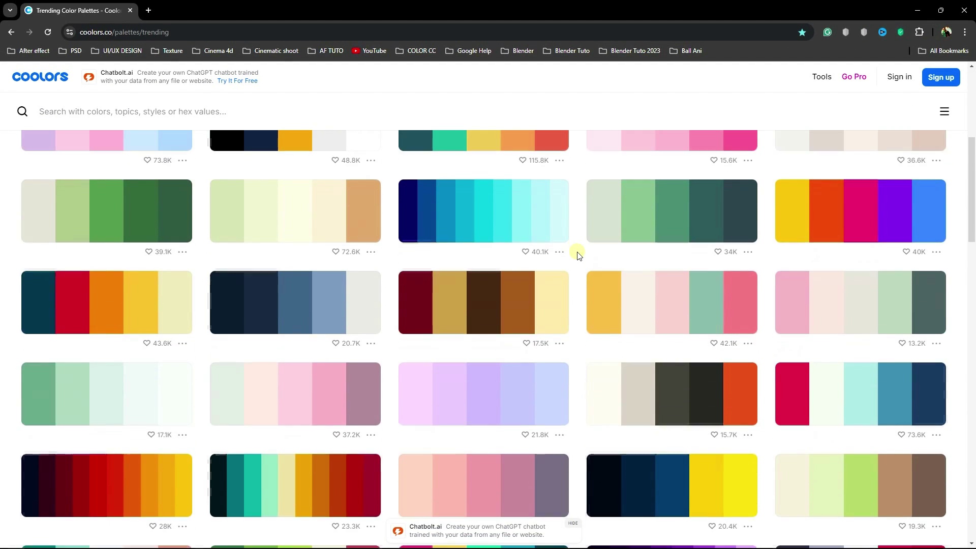
pyautogui.scroll(-4, 579, 253)
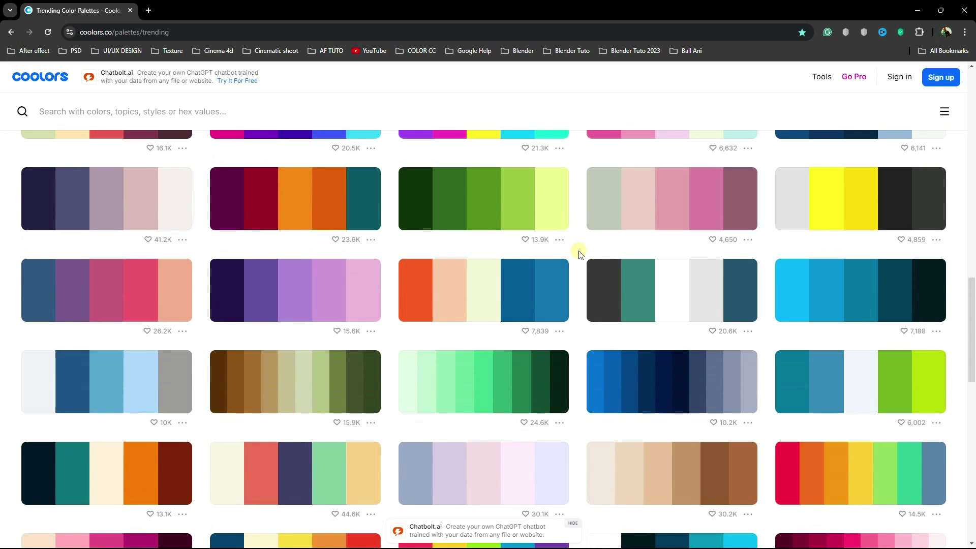
pyautogui.scroll(5, 580, 254)
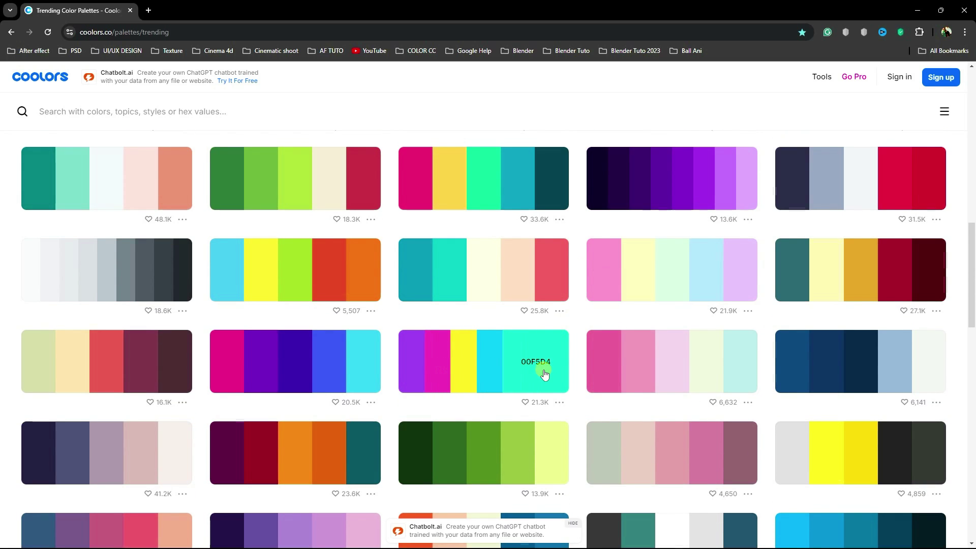
pyautogui.click(423, 365)
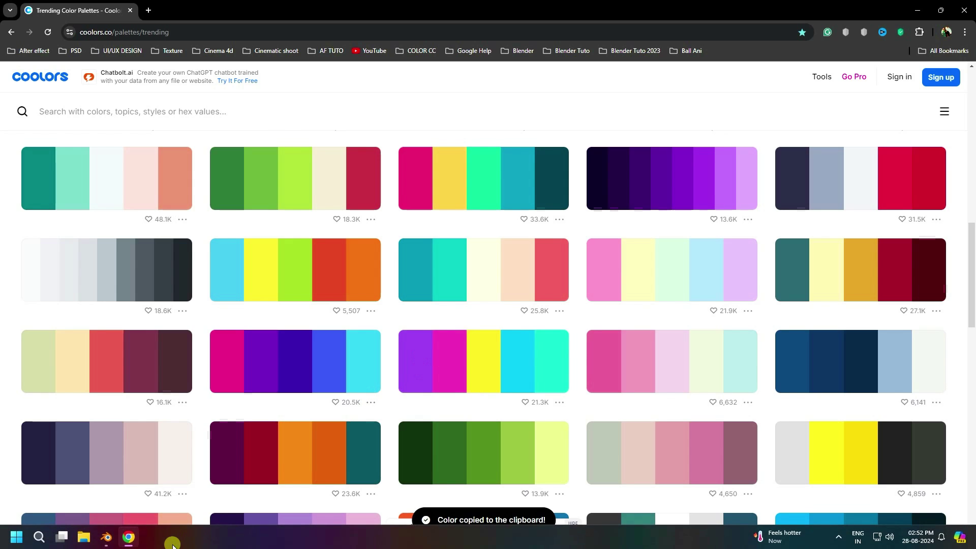
pyautogui.click(106, 537)
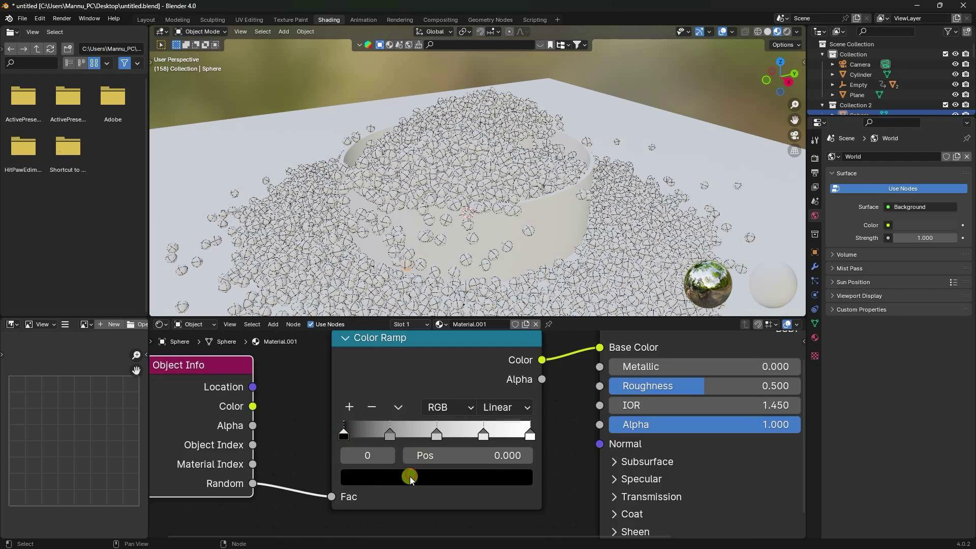
# Set the ramp's first stop to the purple hex 9B5DE5
pyautogui.scroll(-2, 410, 477)
pyautogui.click(430, 464)
pyautogui.click(488, 389)
pyautogui.click(426, 408)
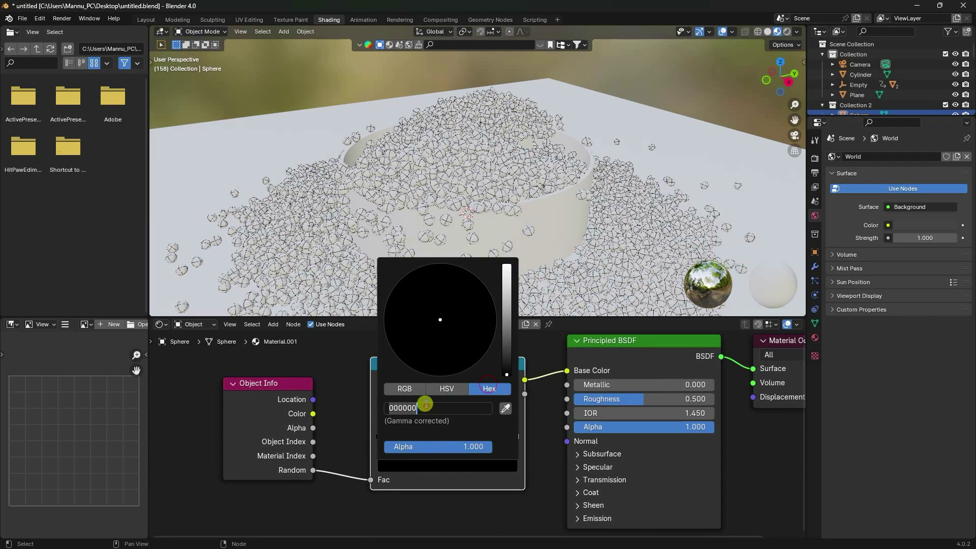
pyautogui.press('Return')
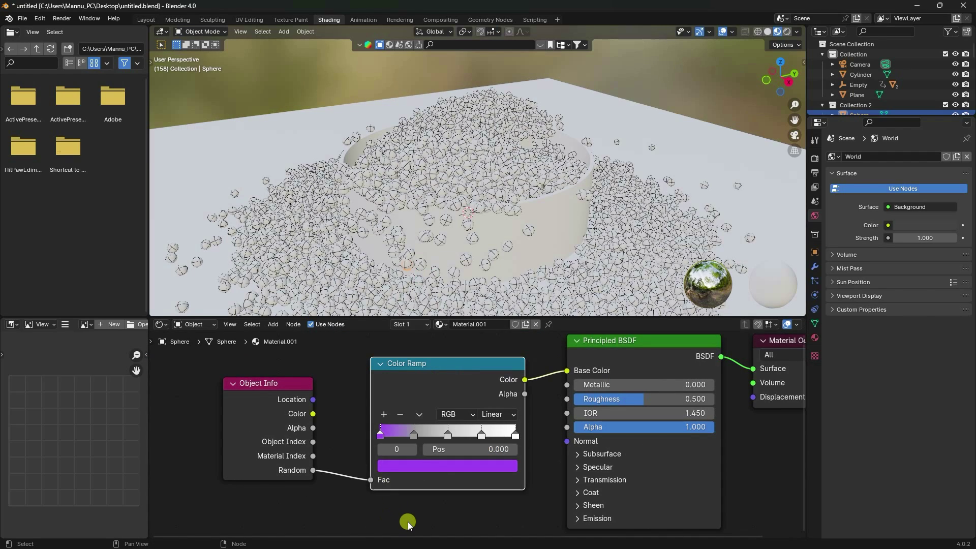
# Copy the magenta hex from Coolors and apply it to the second ramp stop
pyautogui.click(415, 434)
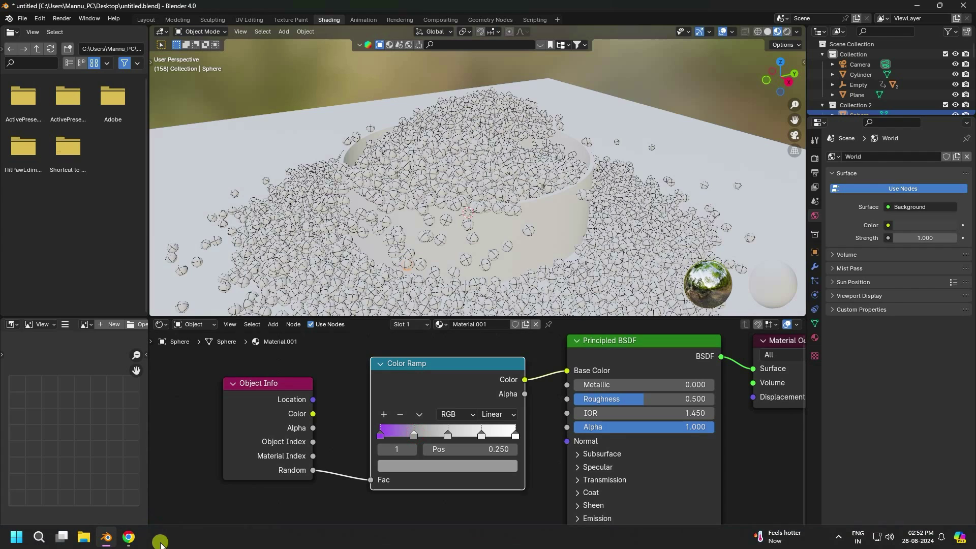
pyautogui.click(128, 537)
pyautogui.click(458, 366)
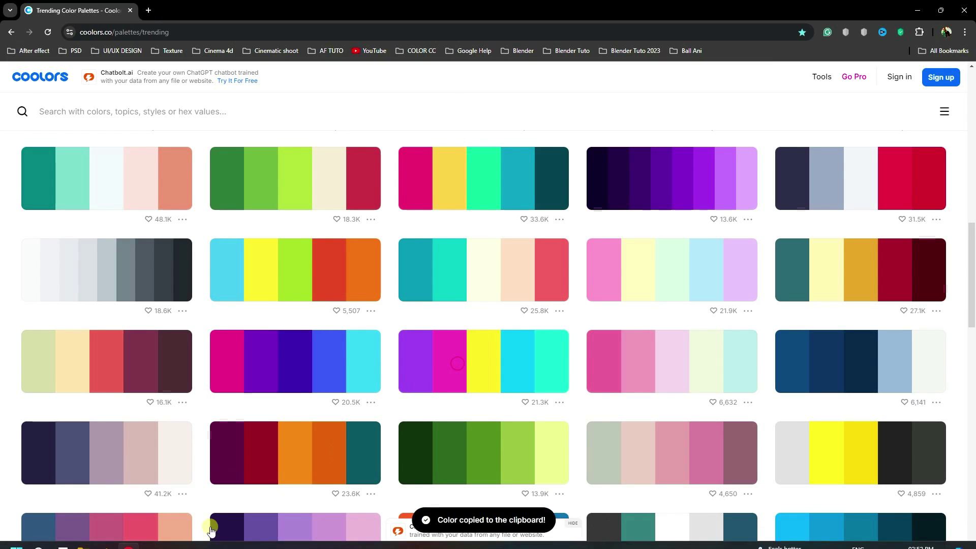
pyautogui.click(105, 537)
pyautogui.click(422, 462)
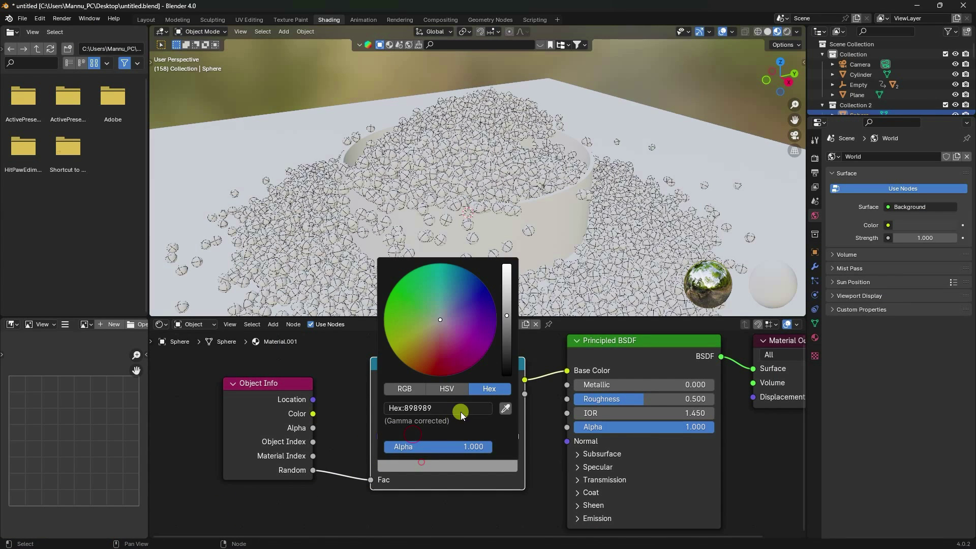
pyautogui.click(456, 408)
pyautogui.hotkey('ctrl', 'v')
pyautogui.press('Return')
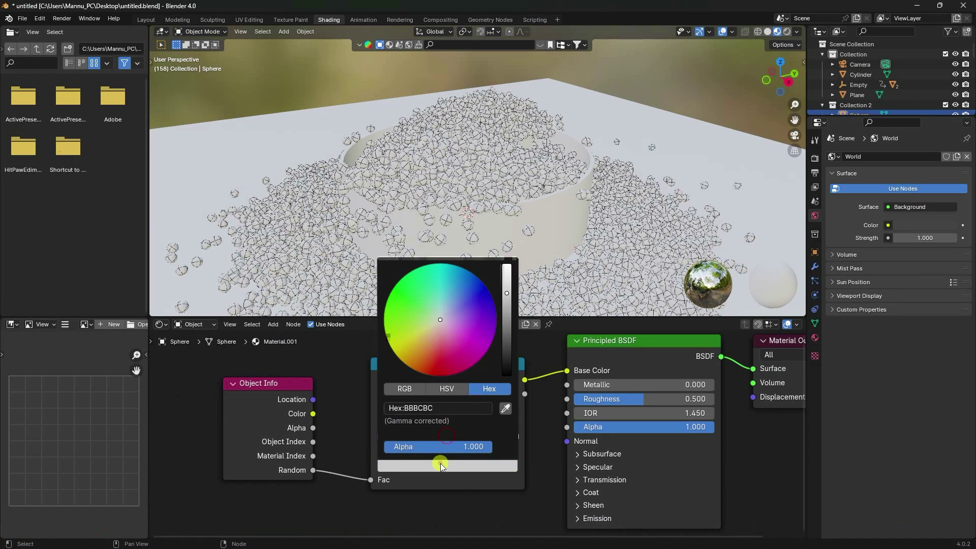
# Set the remaining stops to yellow FEE440, cyan and turquoise
pyautogui.click(447, 408)
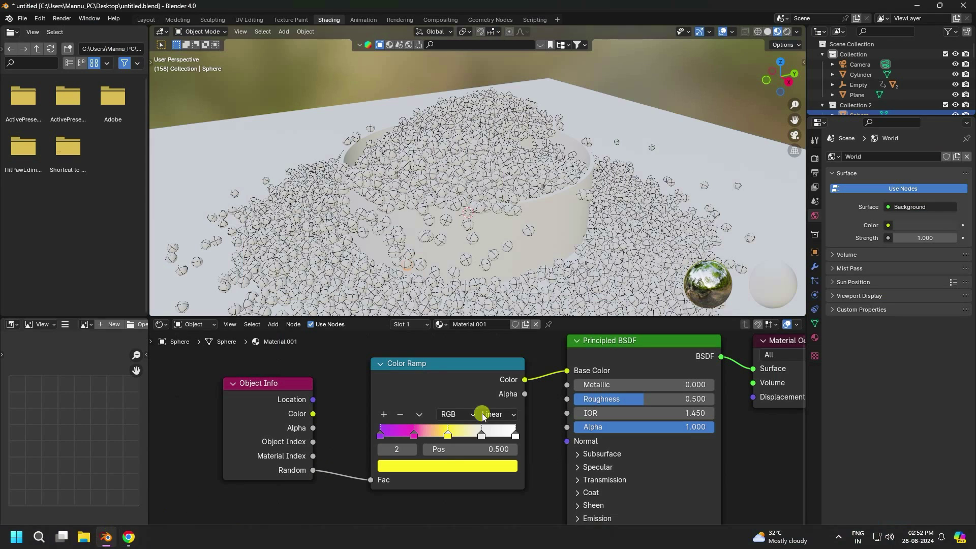
pyautogui.click(460, 463)
pyautogui.click(469, 408)
pyautogui.hotkey('ctrl', 'v')
pyautogui.press('Return')
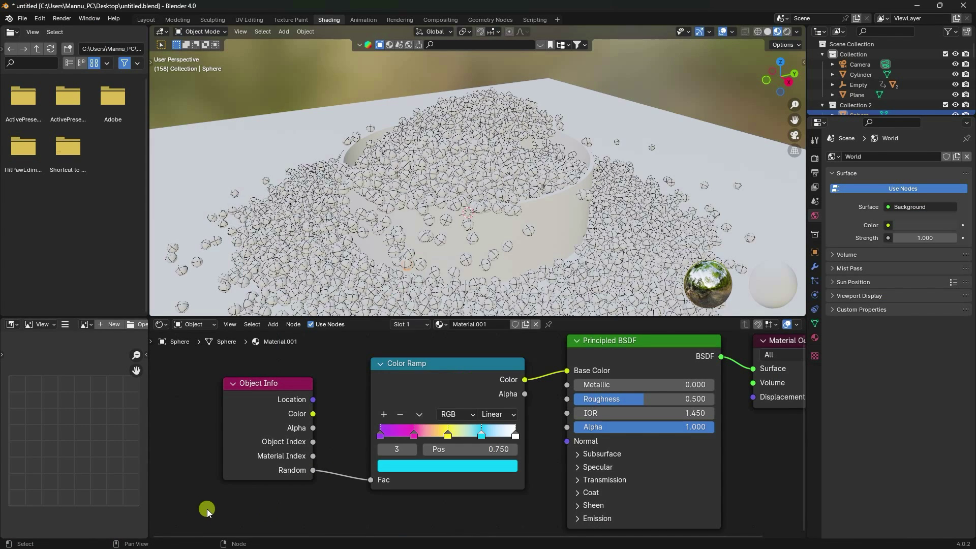
pyautogui.click(471, 462)
# Switch the ramp's interpolation to Constant and make Sphere the active object
pyautogui.scroll(1, 432, 519)
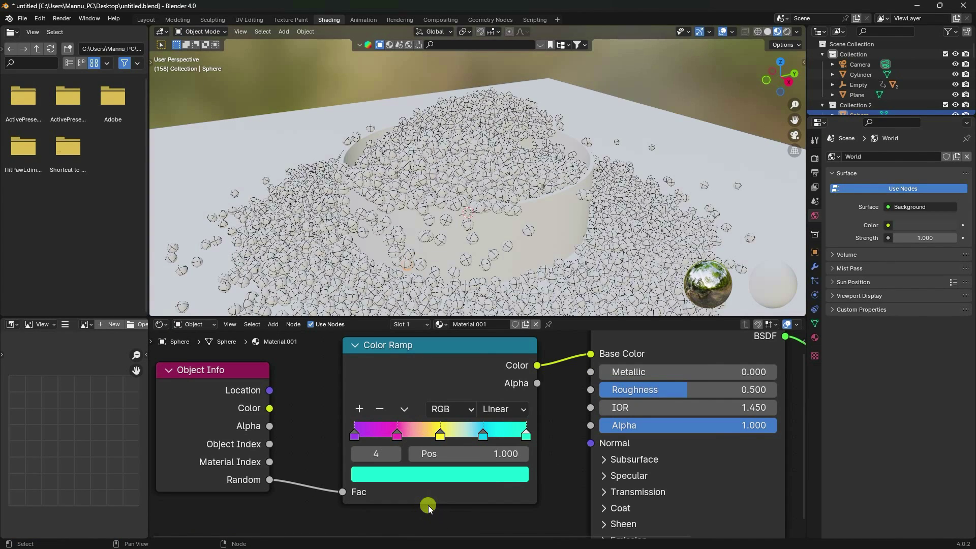
pyautogui.click(498, 408)
pyautogui.click(500, 518)
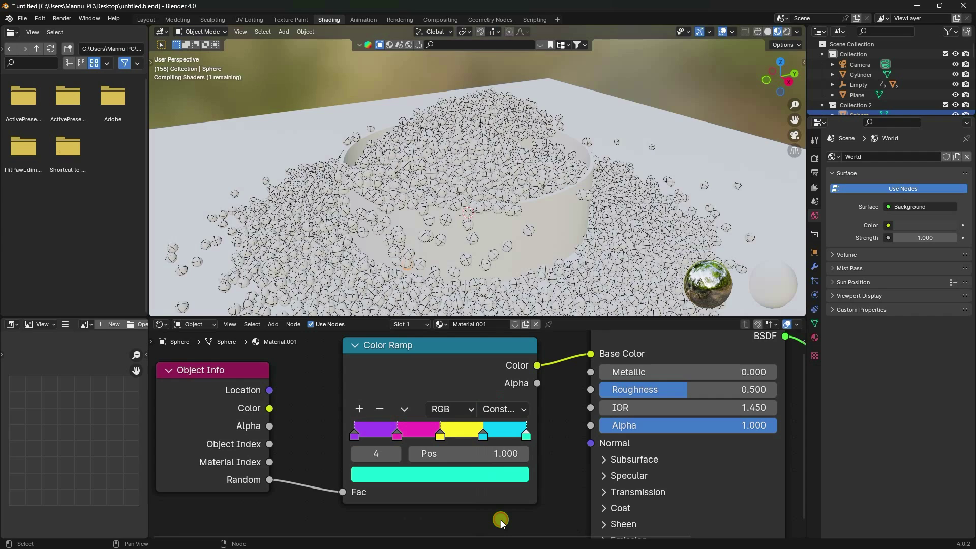
pyautogui.moveTo(856, 118); pyautogui.dragTo(850, 141)
pyautogui.click(858, 116)
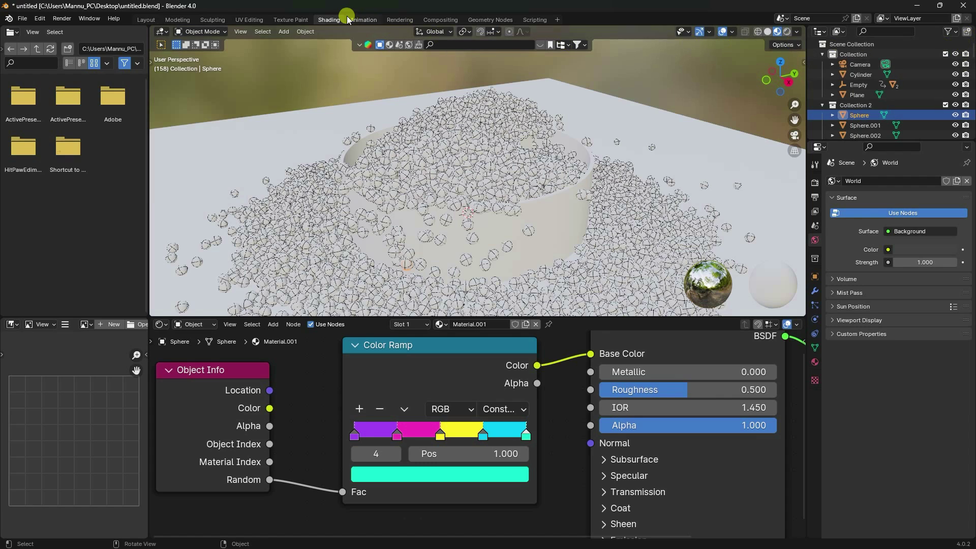
# In Layout, select all spheres, Link Materials from Sphere to them, and save
pyautogui.click(144, 20)
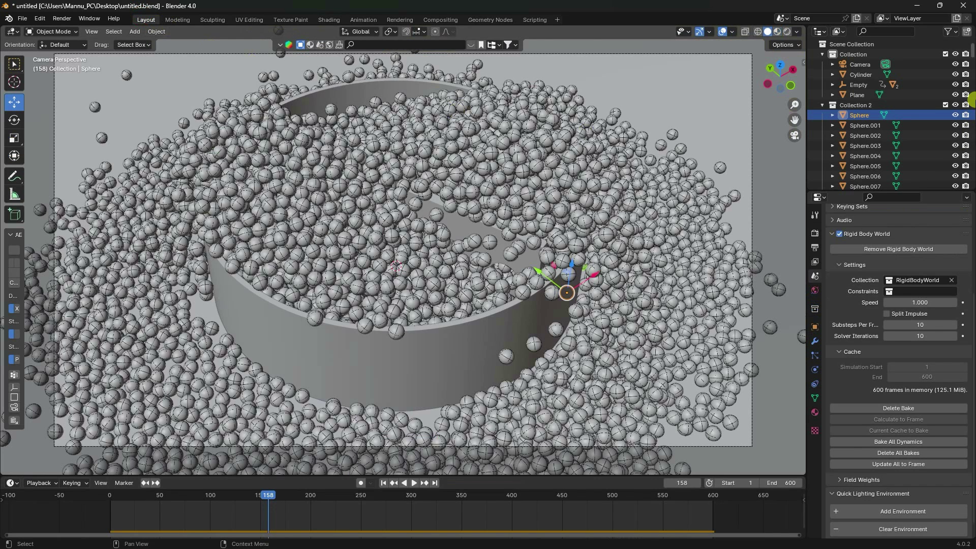
pyautogui.moveTo(972, 48); pyautogui.dragTo(972, 217)
pyautogui.keyDown('shift'); pyautogui.click(884, 178); pyautogui.keyUp('shift')
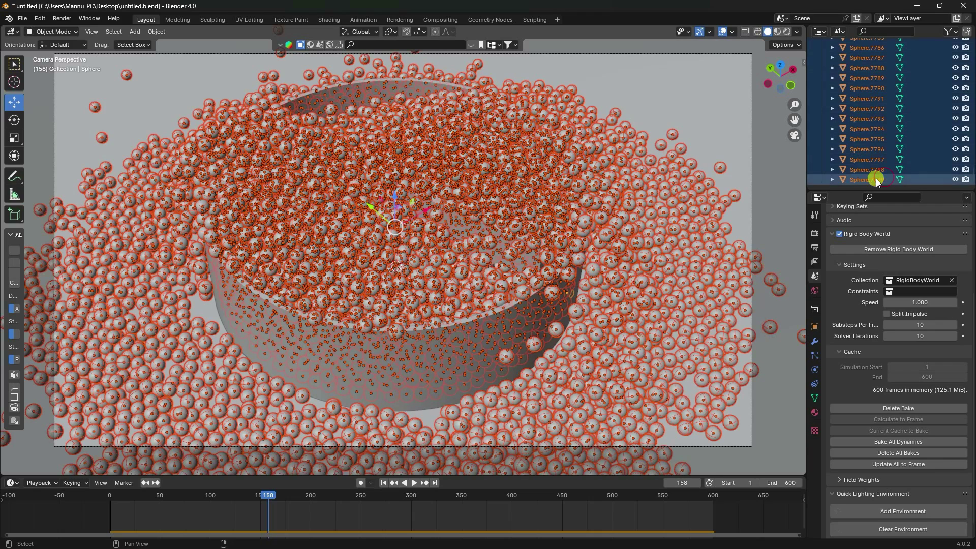
pyautogui.click(155, 31)
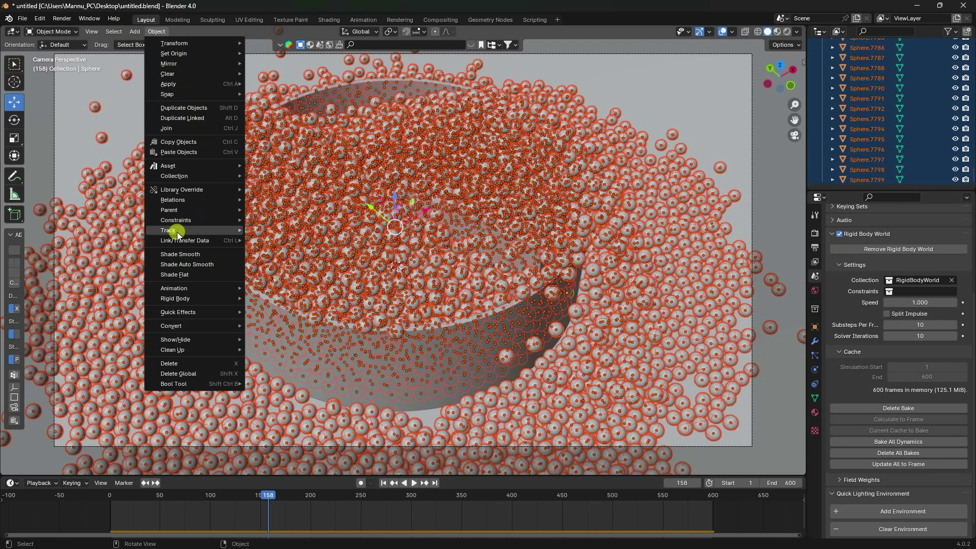
pyautogui.moveTo(182, 241)
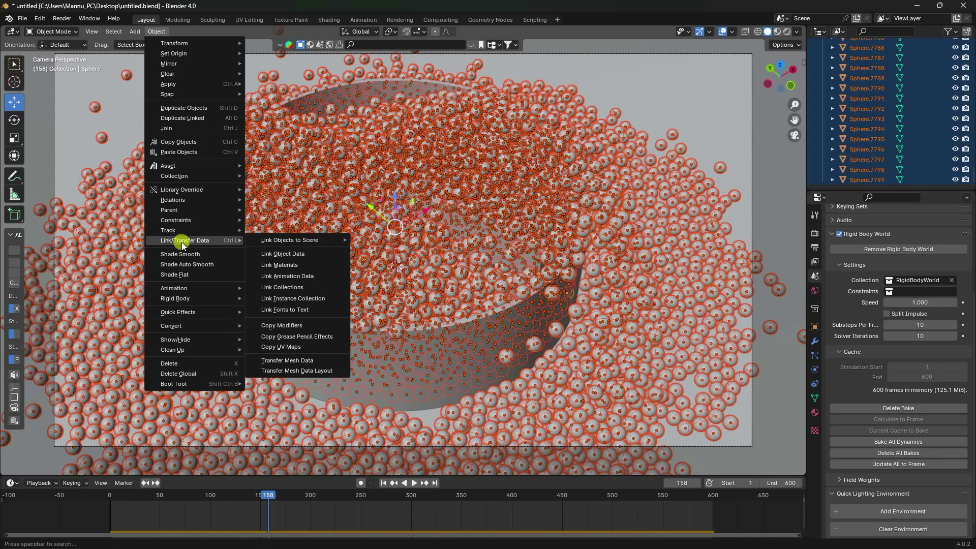
pyautogui.click(288, 264)
pyautogui.hotkey('ctrl', 's')
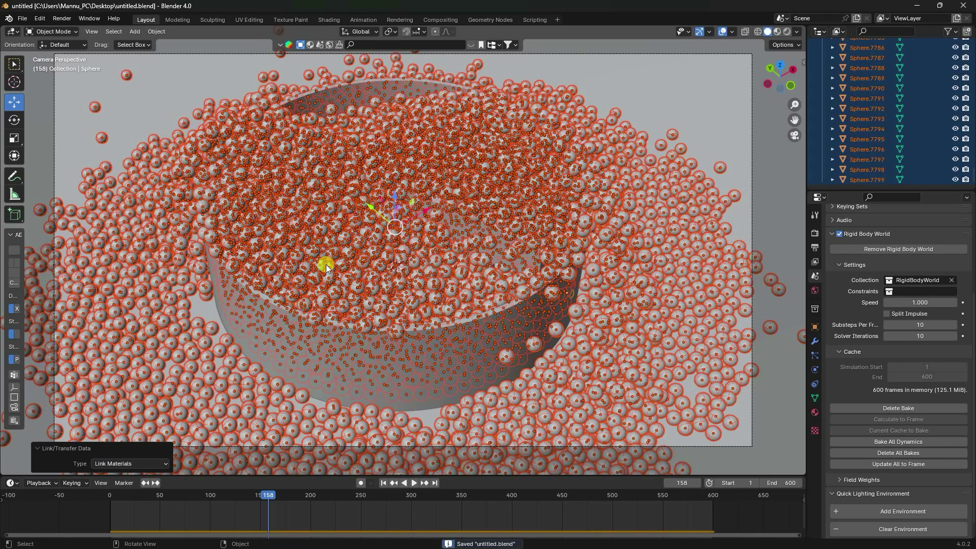
pyautogui.click(330, 20)
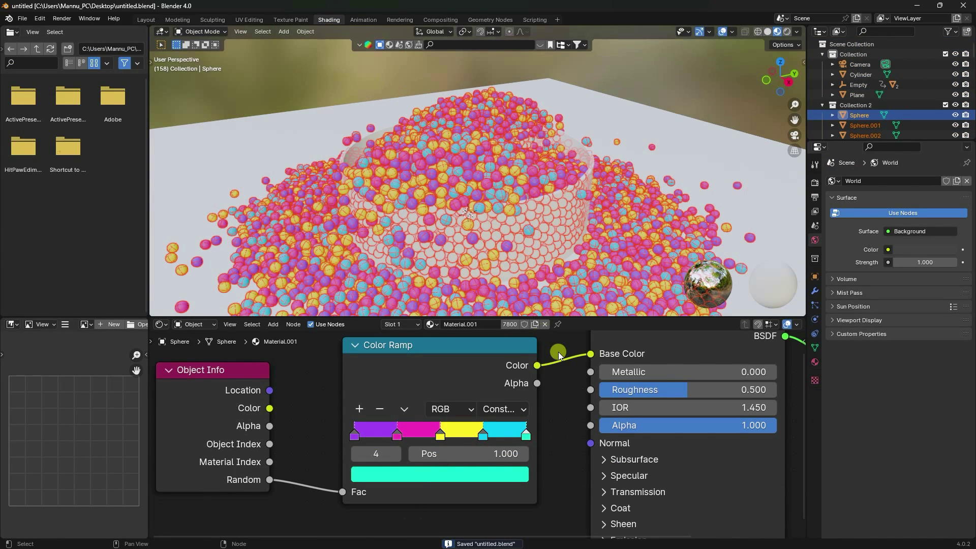
# Inspect the randomly coloured spheres in Shading, deselect them, and return to Layout
pyautogui.moveTo(551, 370); pyautogui.dragTo(502, 409, button='middle')
pyautogui.scroll(3, 412, 267)
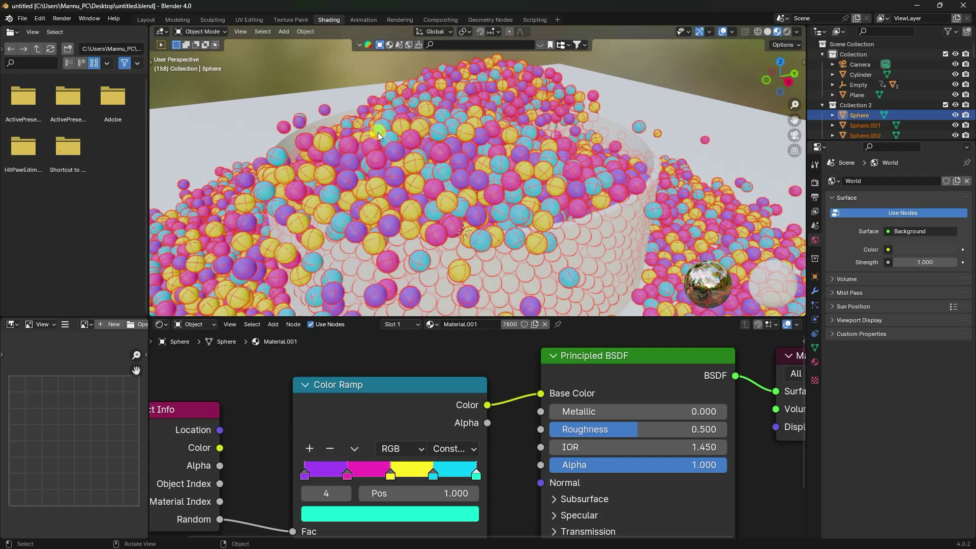
pyautogui.click(425, 199)
pyautogui.scroll(-2, 397, 155)
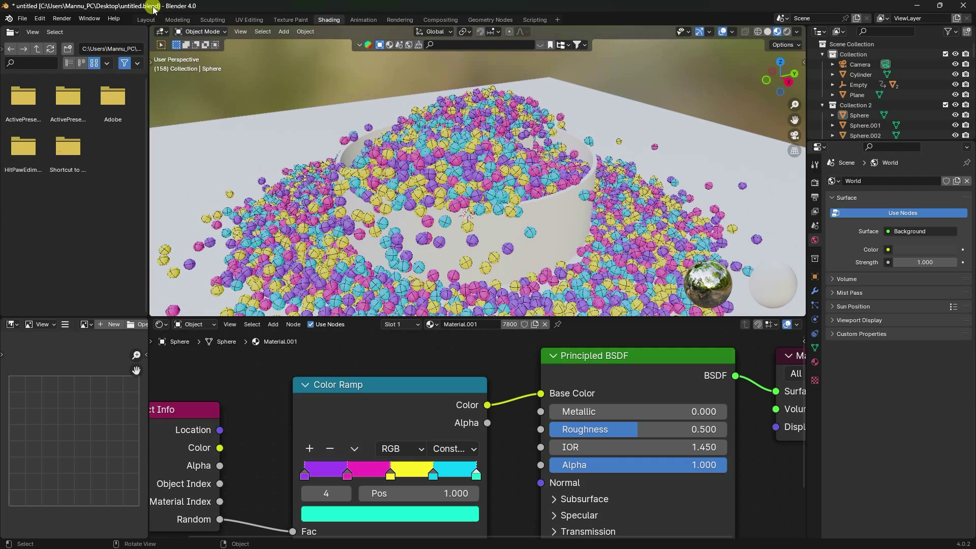
pyautogui.click(146, 19)
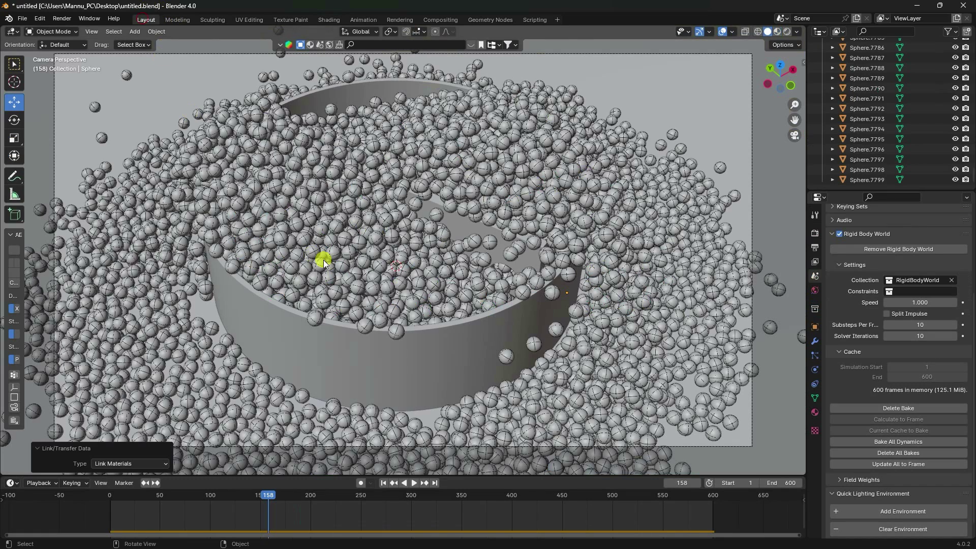
# Rewind to frame 1 and give the bowl cylinder a new material with Roughness 0.350
pyautogui.click(384, 483)
pyautogui.click(402, 358)
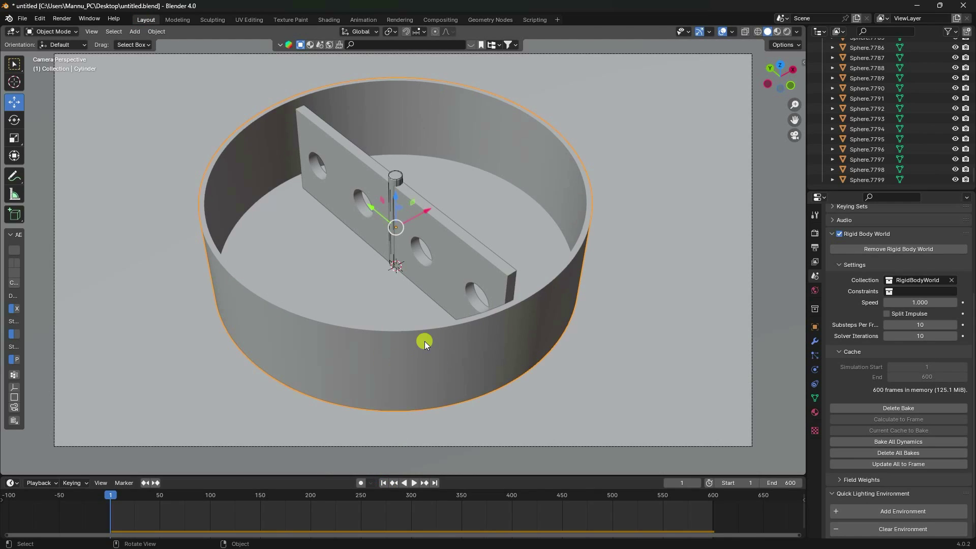
pyautogui.click(815, 412)
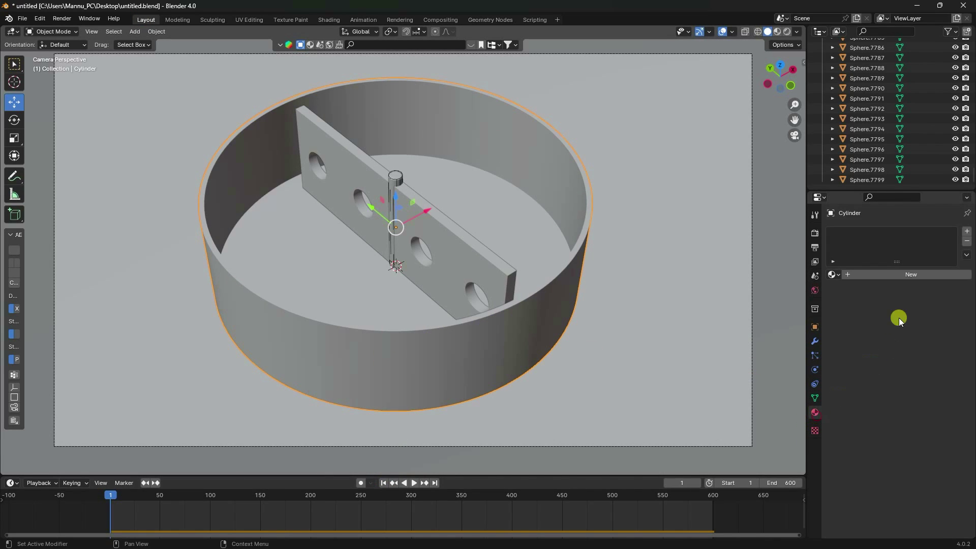
pyautogui.click(871, 276)
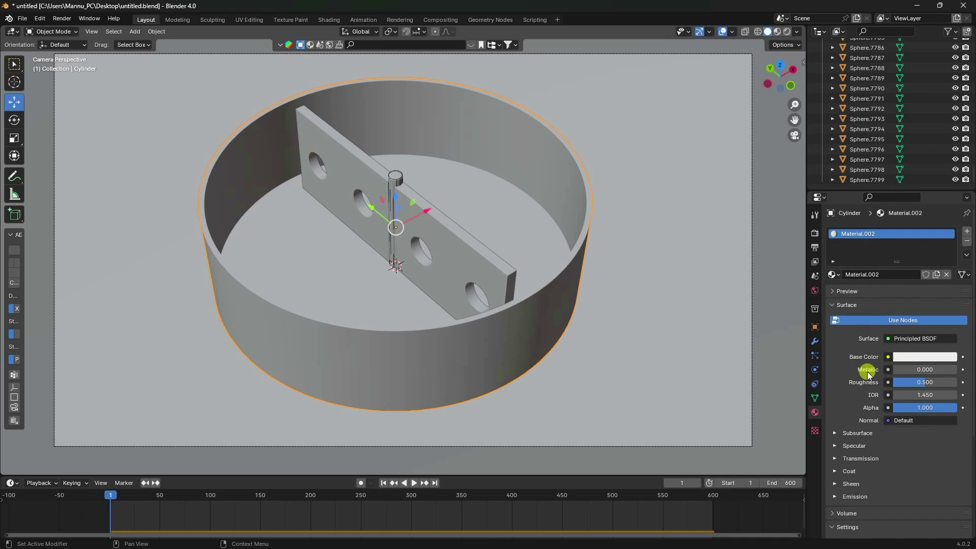
pyautogui.click(921, 383)
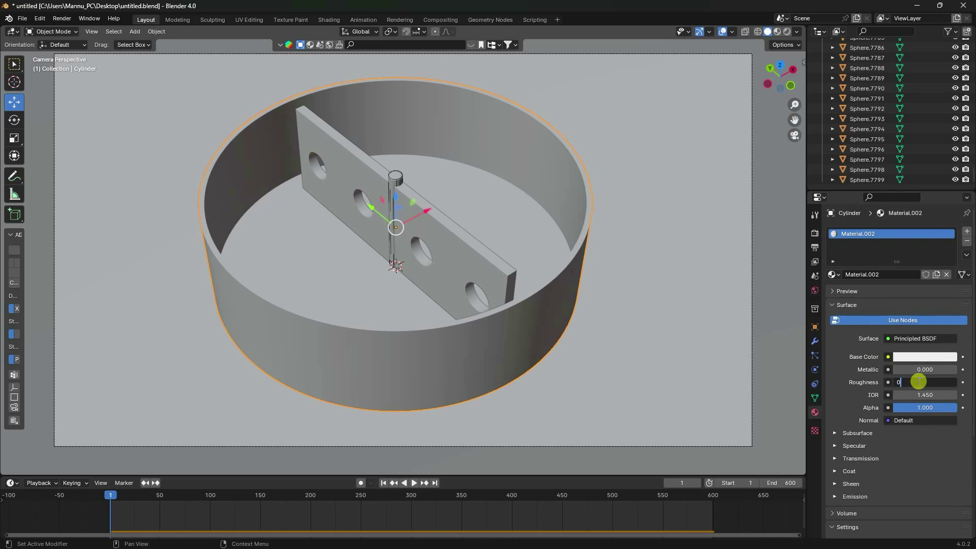
pyautogui.press('Return')
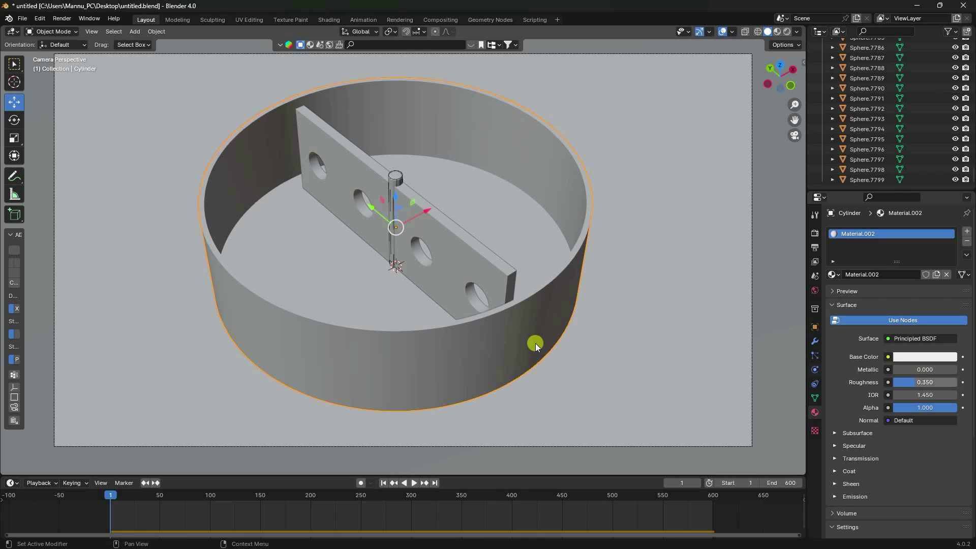
pyautogui.click(450, 253)
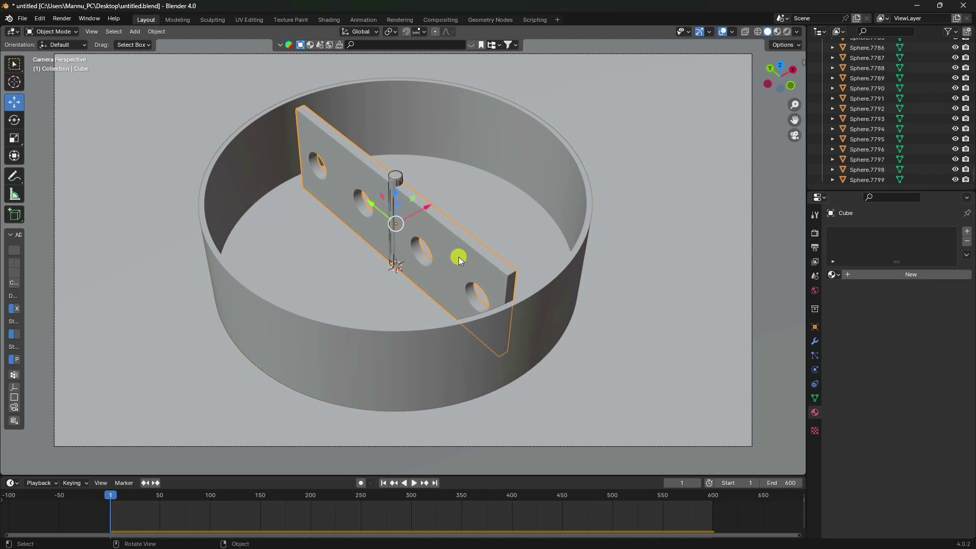
# Give the holed plate a new material with a pink Base Color copied from Coolors
pyautogui.click(126, 538)
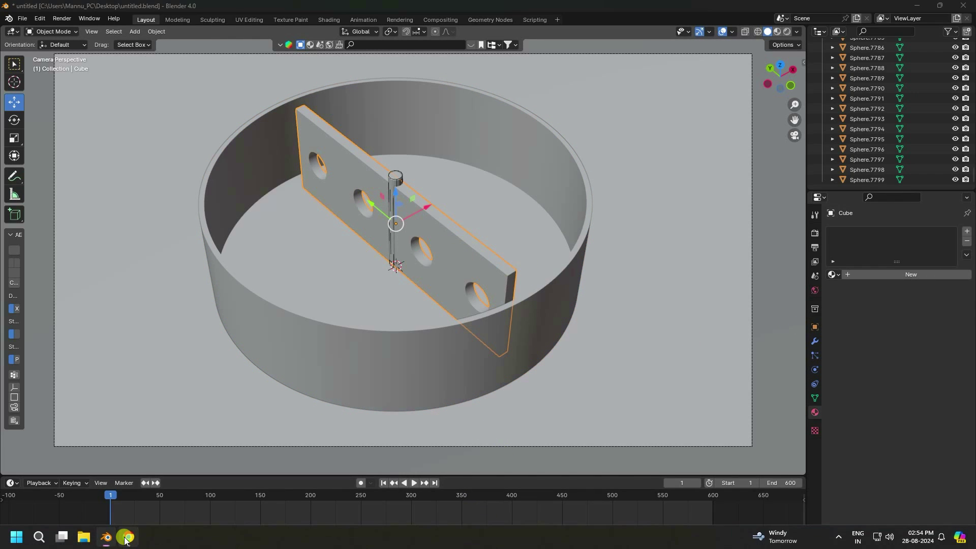
pyautogui.click(613, 269)
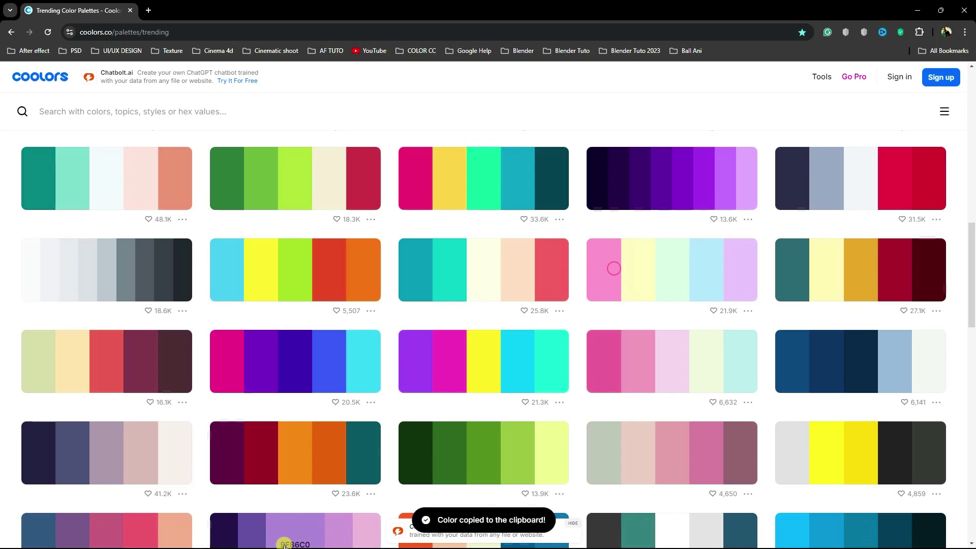
pyautogui.click(107, 538)
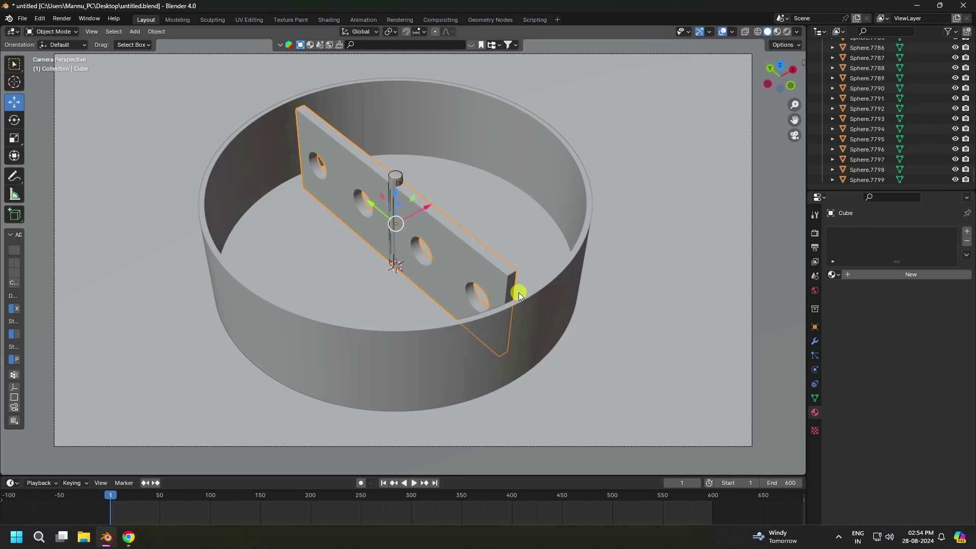
pyautogui.click(479, 256)
pyautogui.click(885, 275)
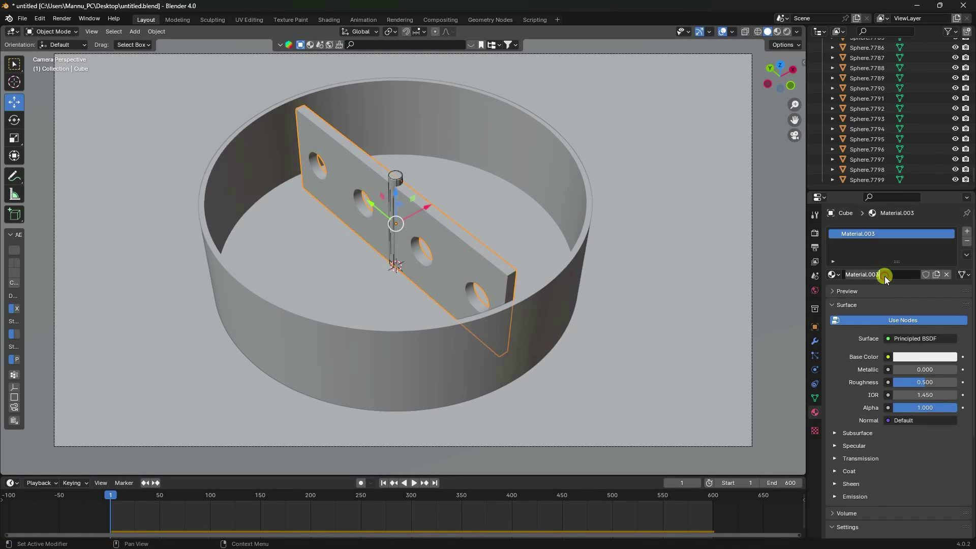
pyautogui.click(910, 358)
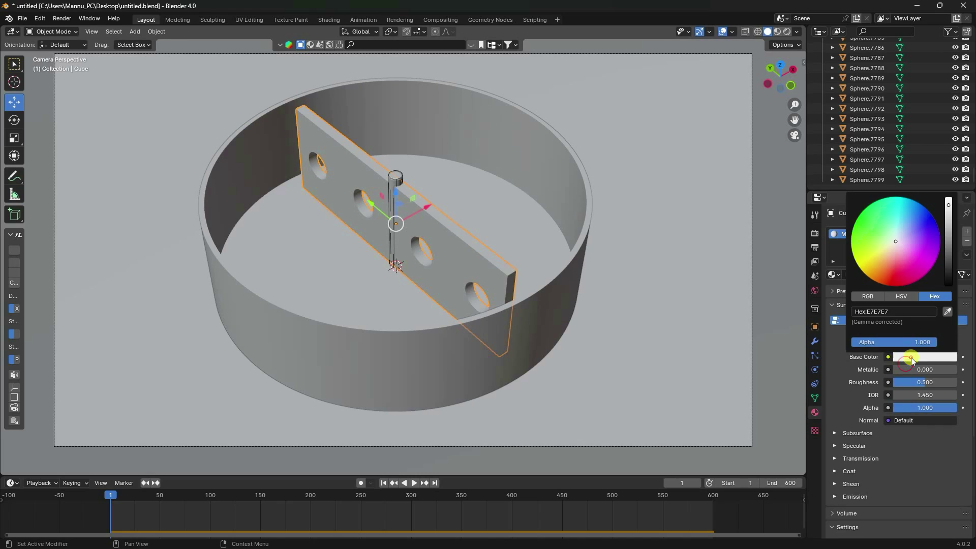
pyautogui.click(889, 310)
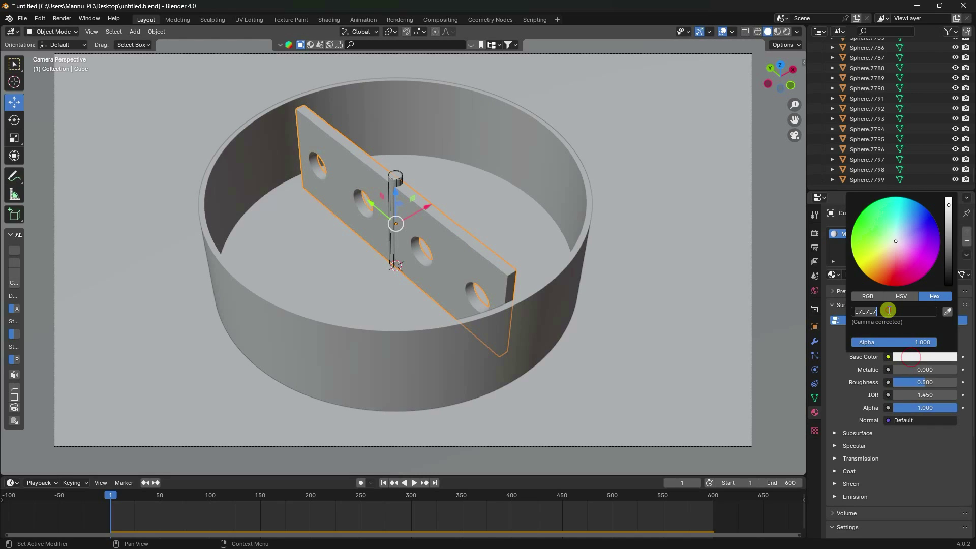
pyautogui.hotkey('ctrl', 'v')
pyautogui.press('Return')
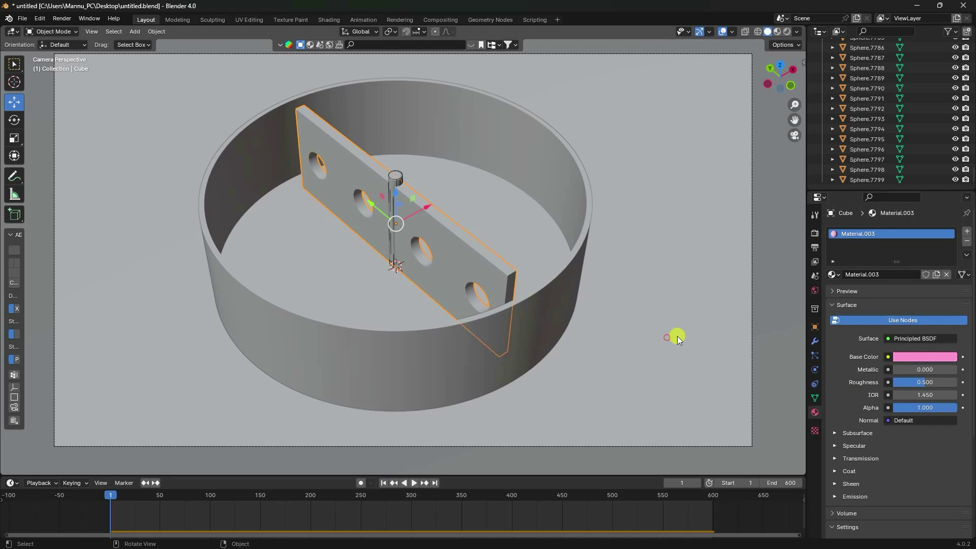
# Set the ground plane's Base Color to pink hex FF99C8
pyautogui.click(679, 341)
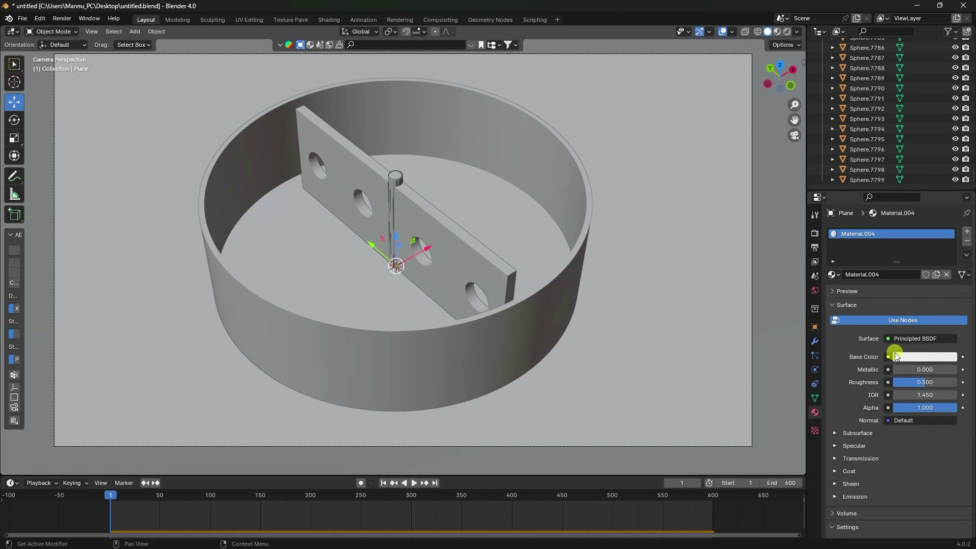
pyautogui.click(911, 358)
pyautogui.click(886, 312)
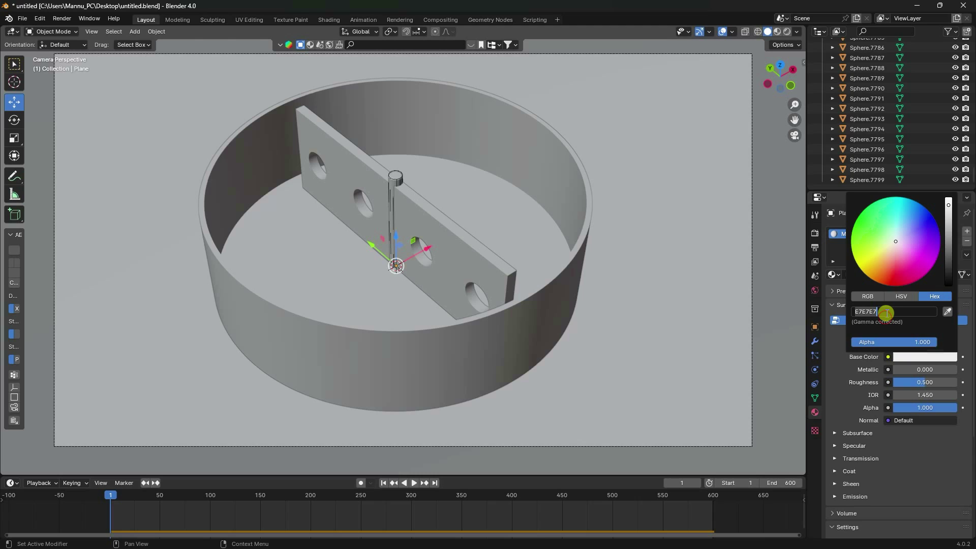
pyautogui.write('ff99c8')
pyautogui.press('Return')
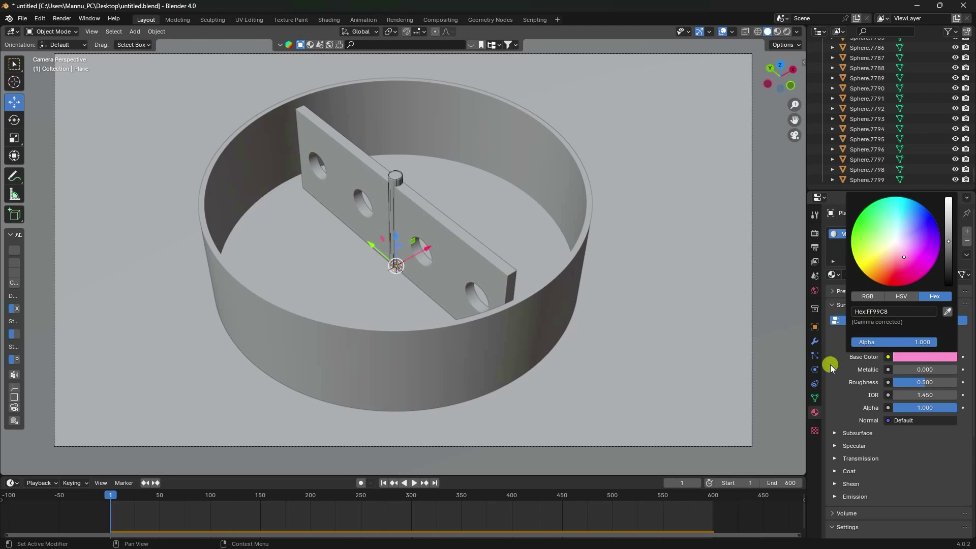
pyautogui.click(396, 177)
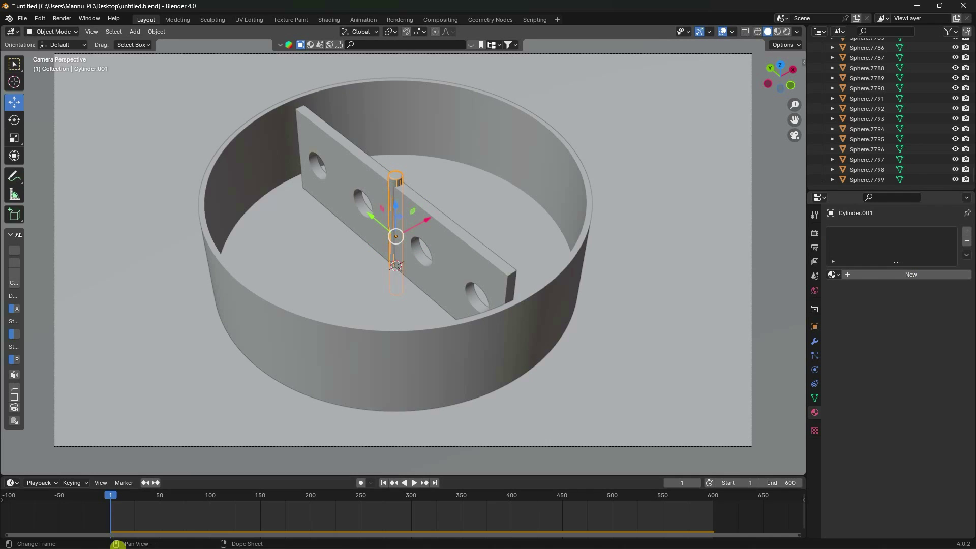
# Give the rod a new material with light-blue Base Color A9DEF9 from Coolors, then save
pyautogui.click(107, 537)
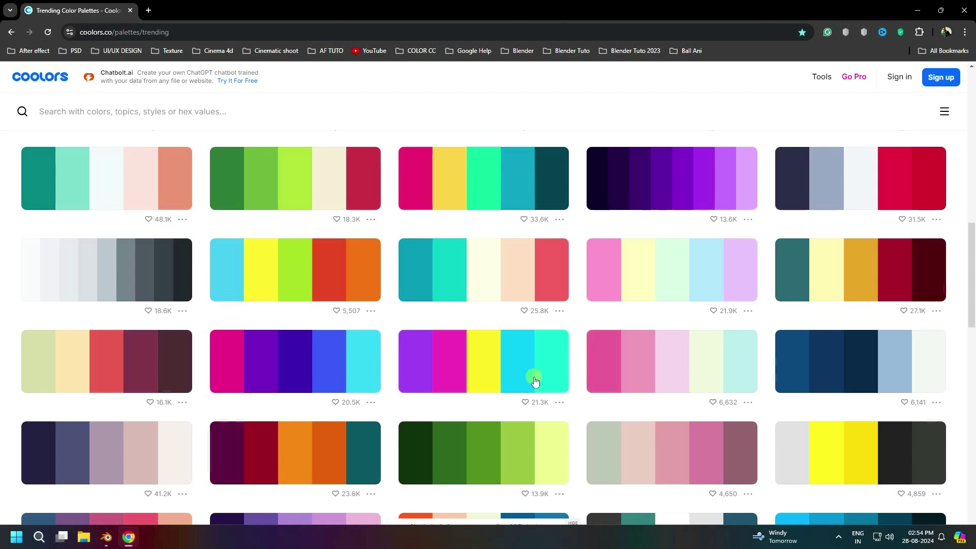
pyautogui.click(707, 271)
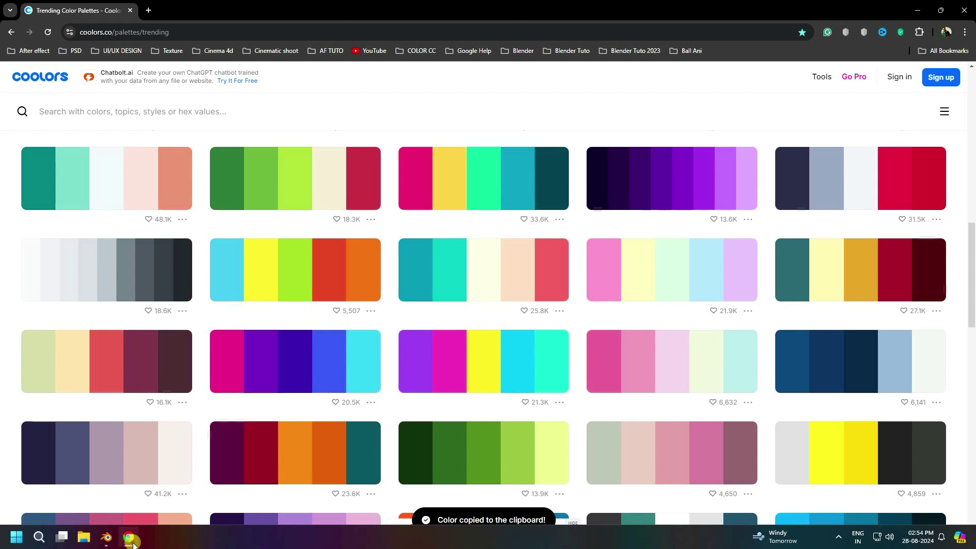
pyautogui.click(130, 539)
pyautogui.click(908, 275)
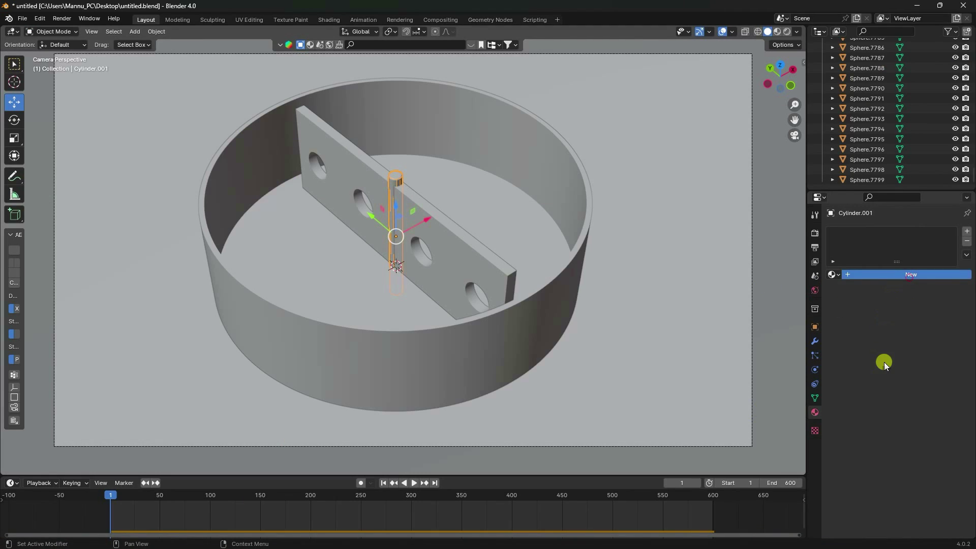
pyautogui.click(908, 357)
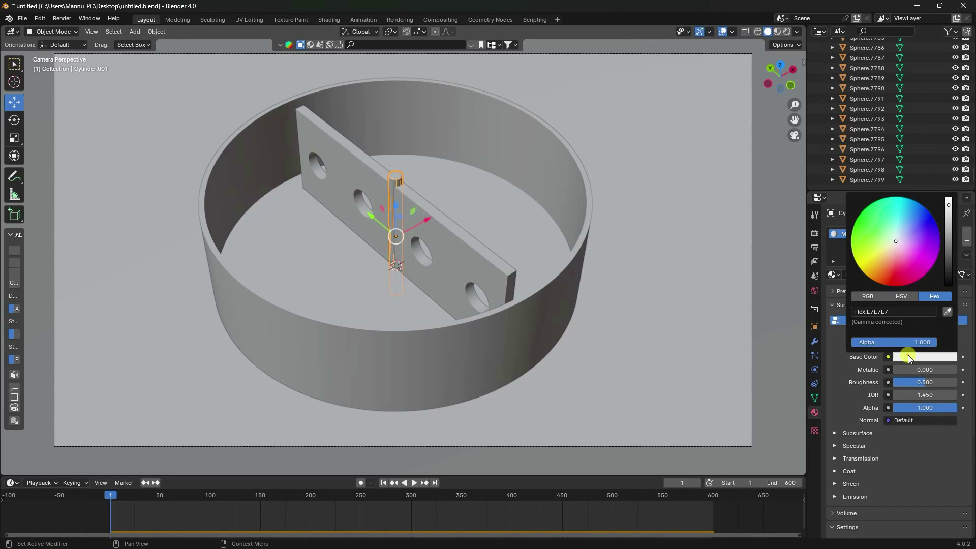
pyautogui.click(886, 311)
pyautogui.hotkey('ctrl', 'v')
pyautogui.press('Return')
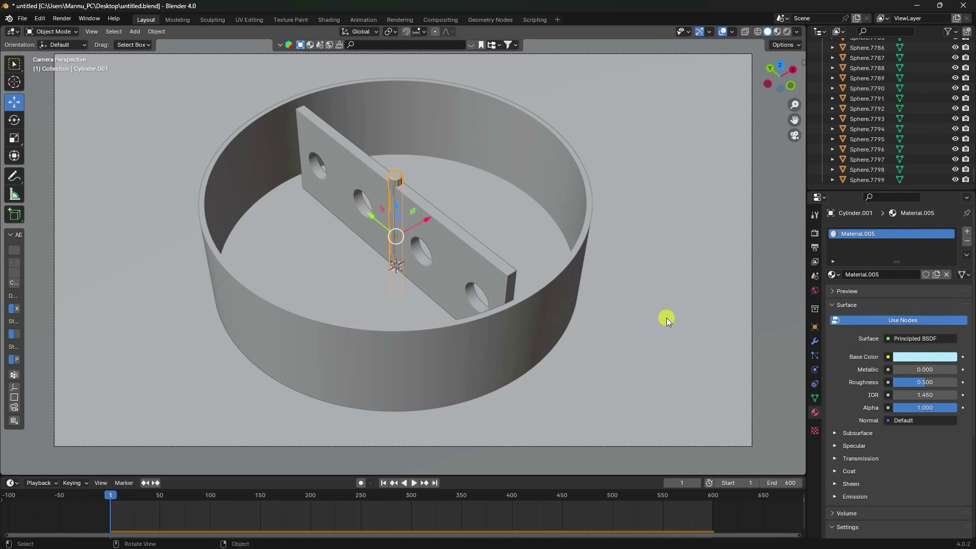
pyautogui.click(671, 243)
pyautogui.hotkey('ctrl', 's')
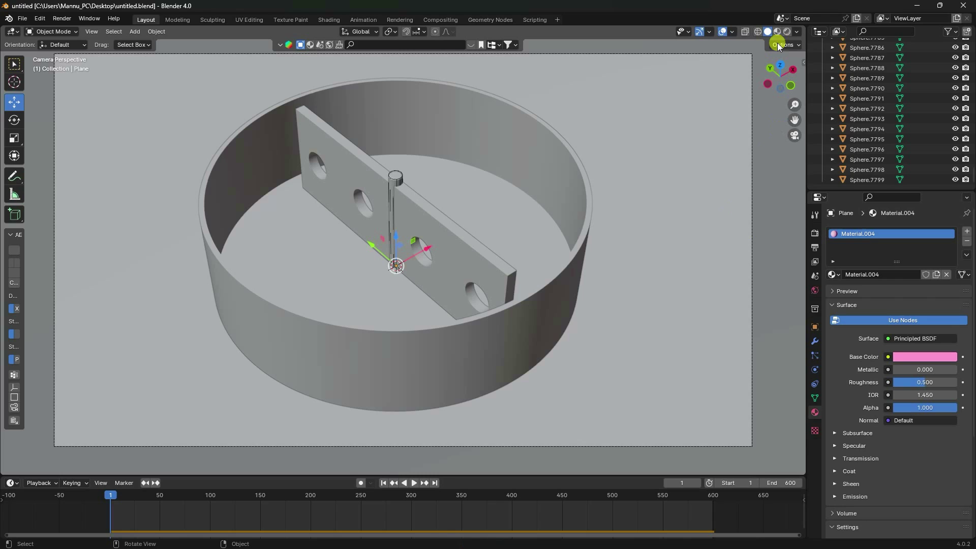
# Switch the viewport to Rendered shading and set the World colour to an Environment Texture
pyautogui.click(787, 32)
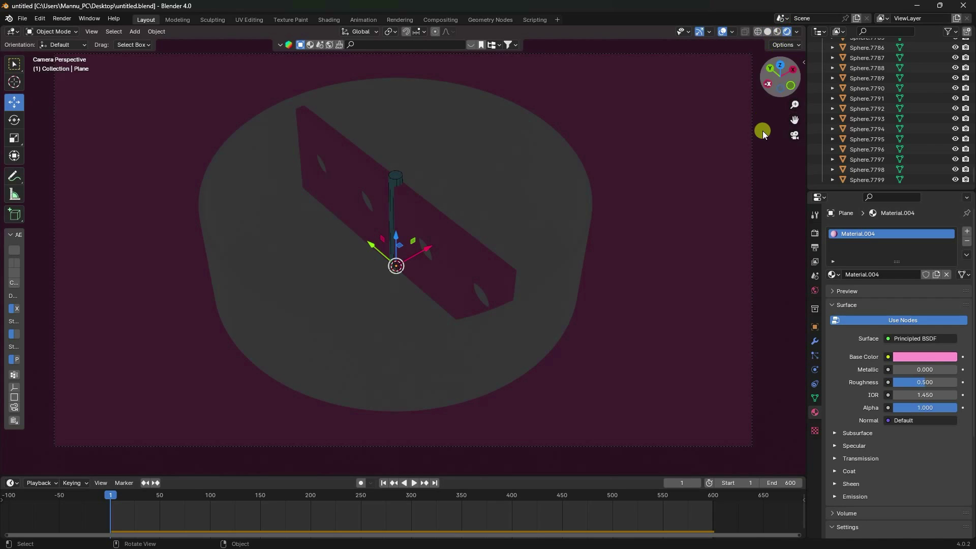
pyautogui.click(815, 290)
pyautogui.click(887, 300)
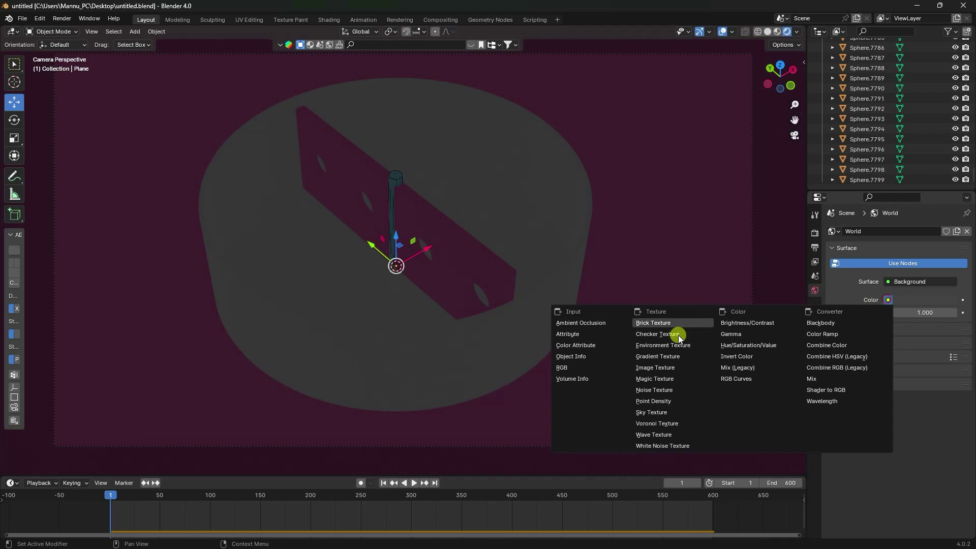
pyautogui.click(649, 342)
# Load the brown_photostudio HDRI from D:\HDRI as the world environment image
pyautogui.click(928, 315)
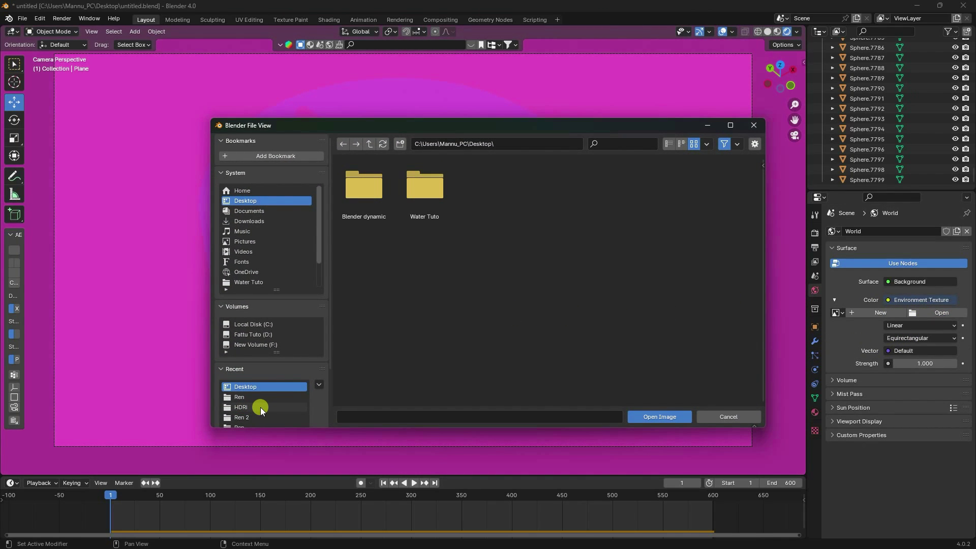
pyautogui.click(239, 407)
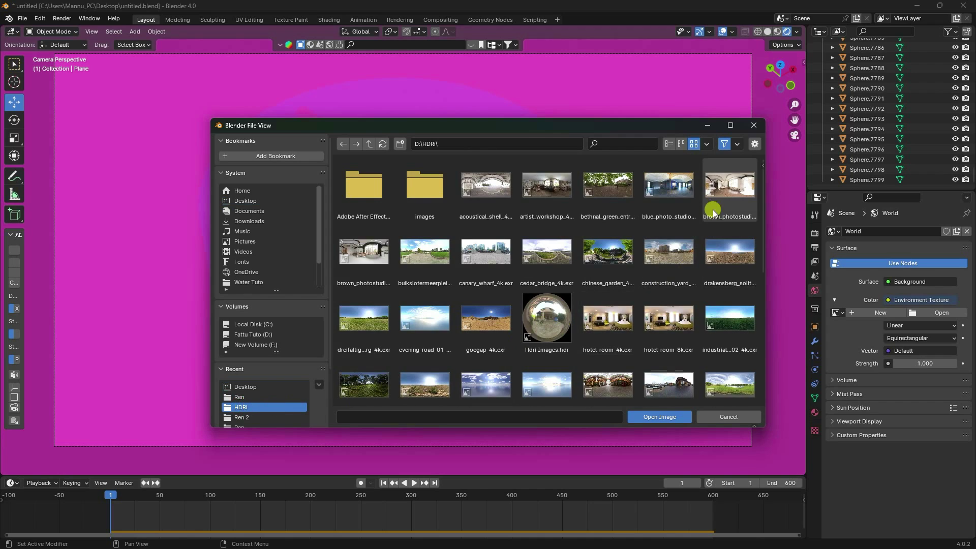
pyautogui.click(719, 192)
pyautogui.click(660, 416)
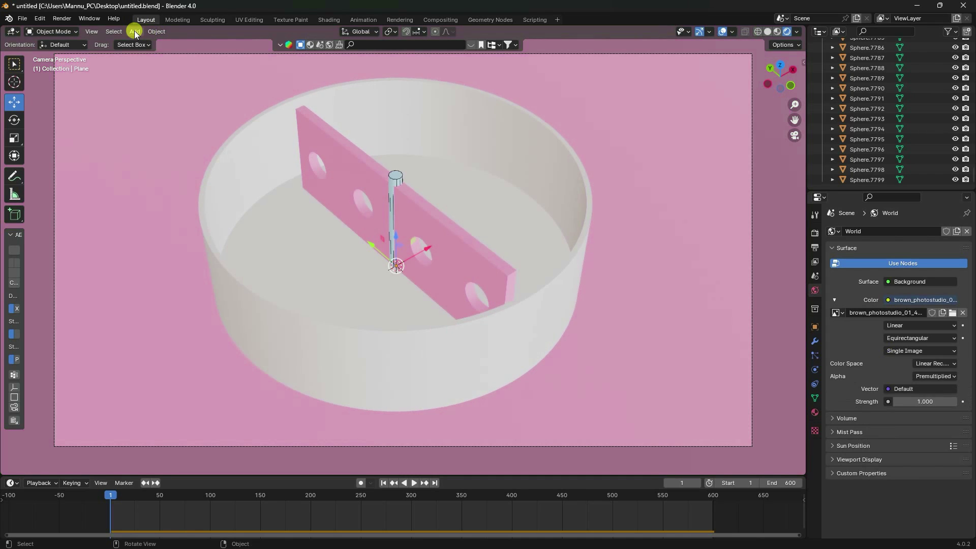
pyautogui.click(135, 32)
# Add an area light and raise it to about 5.822 m above the bowl
pyautogui.moveTo(149, 166)
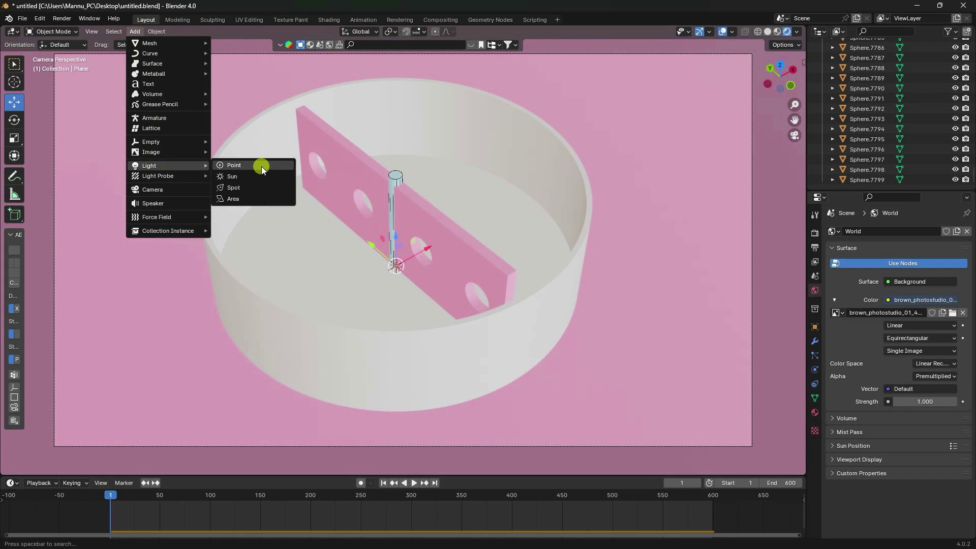
pyautogui.click(246, 199)
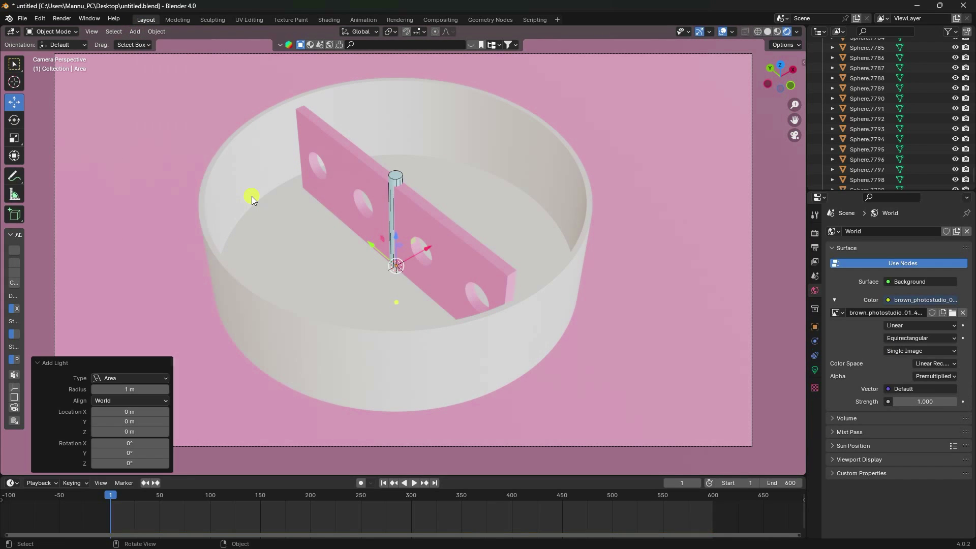
pyautogui.click(776, 32)
pyautogui.scroll(-4, 417, 239)
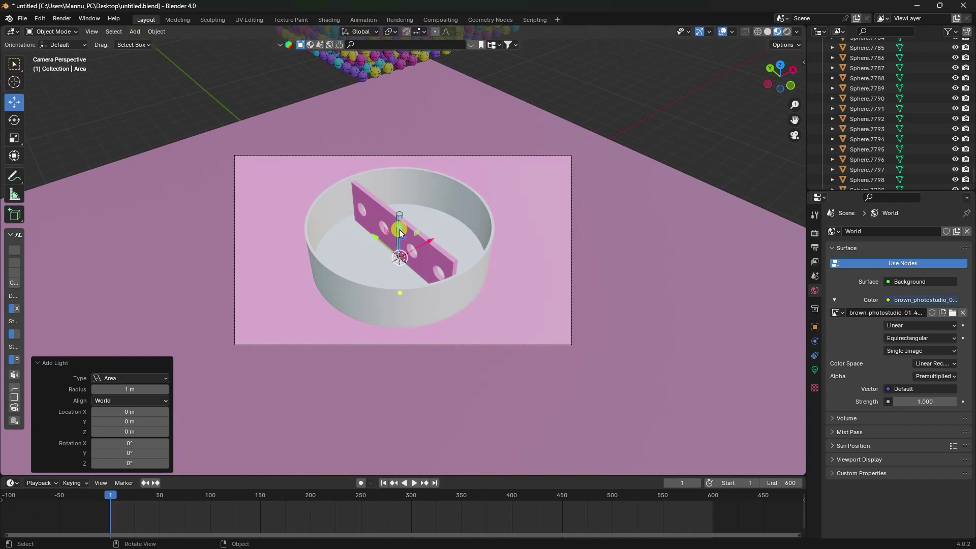
pyautogui.moveTo(400, 233); pyautogui.dragTo(421, 88)
pyautogui.moveTo(421, 89); pyautogui.dragTo(431, 251, button='middle')
# Give the area light 200 W power and 5 m size, then return to camera view
pyautogui.click(815, 370)
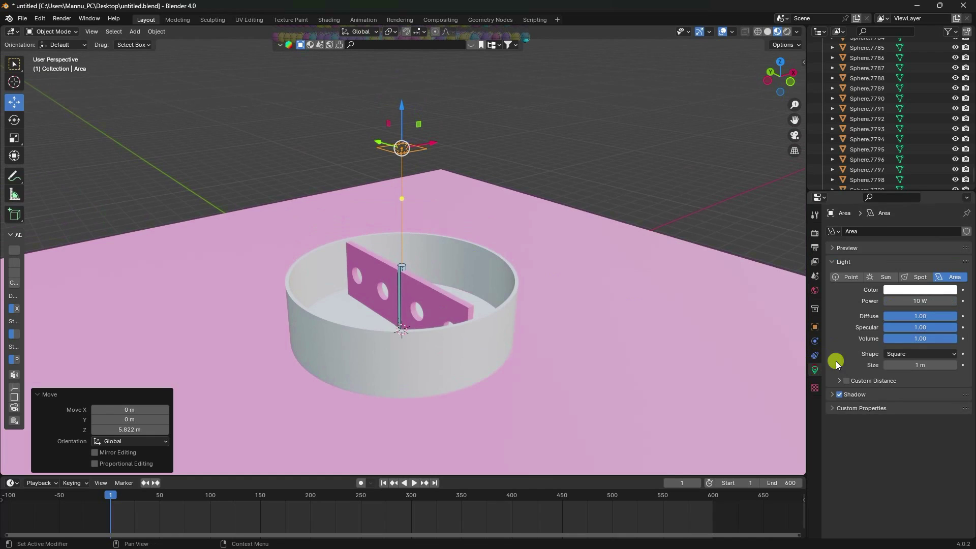
pyautogui.click(915, 300)
pyautogui.write('200')
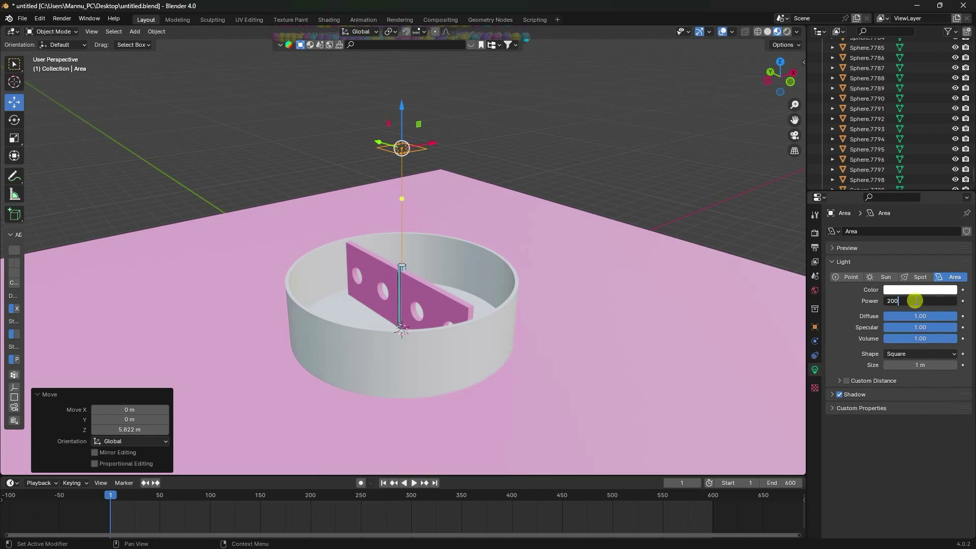
pyautogui.press('Return')
pyautogui.click(915, 364)
pyautogui.write('5')
pyautogui.press('Return')
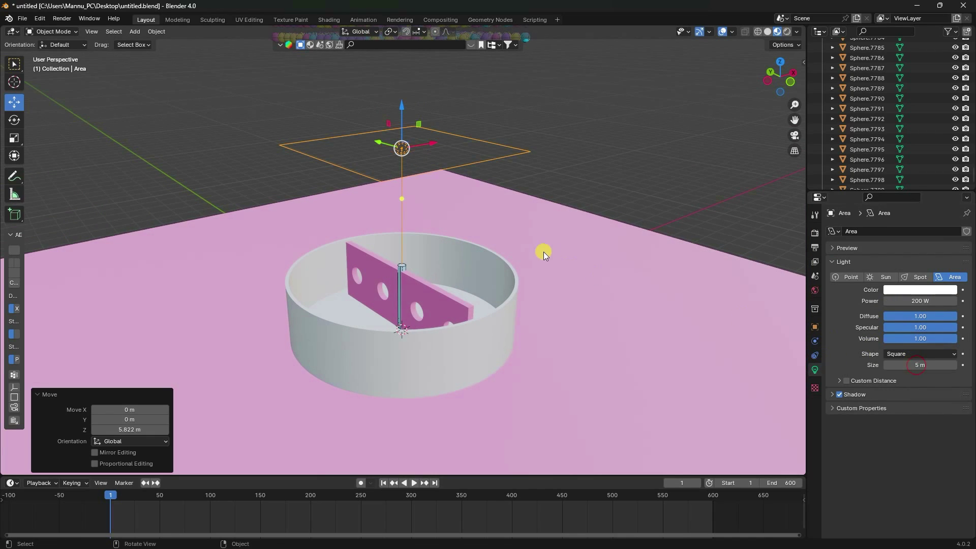
pyautogui.press('KP_0')
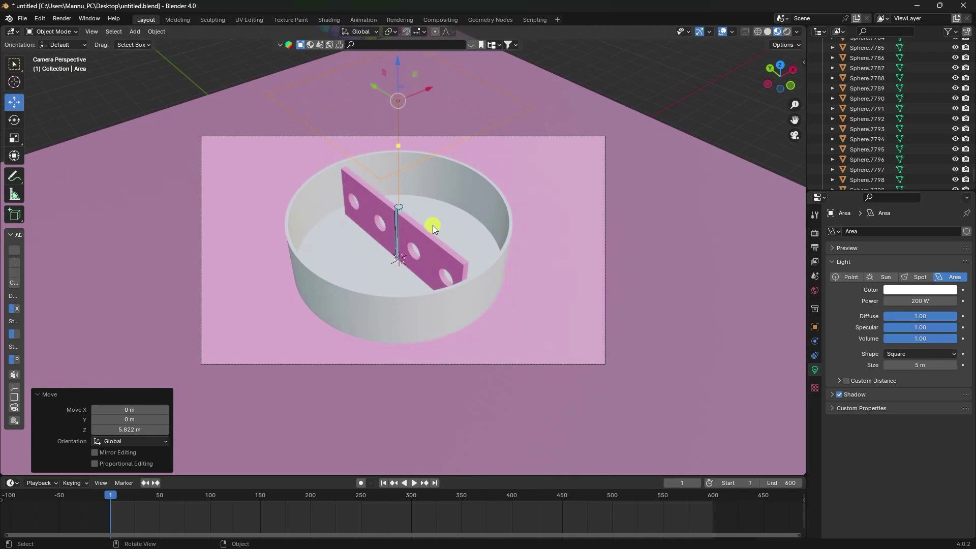
pyautogui.scroll(1, 432, 229)
# Play the sphere simulation and stop it at frame 85
pyautogui.click(414, 482)
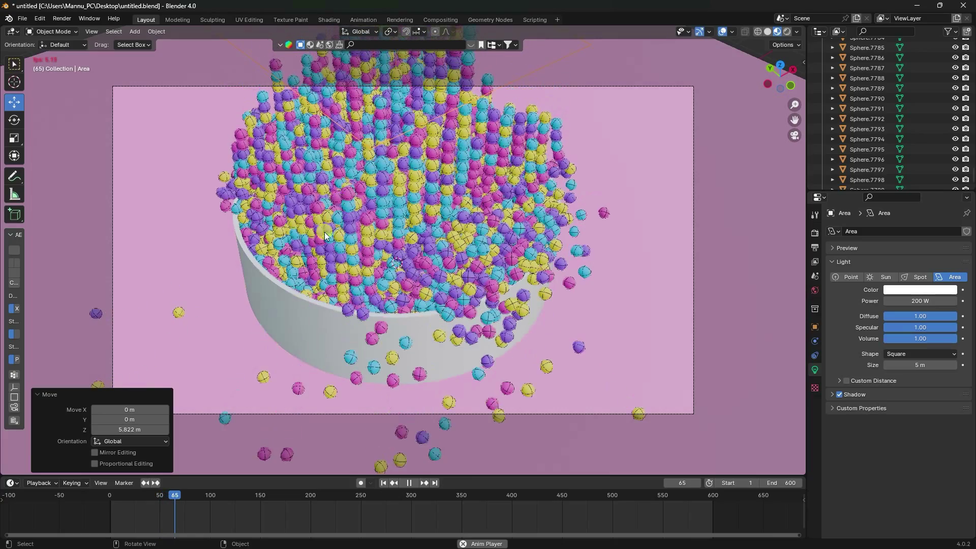
pyautogui.click(410, 483)
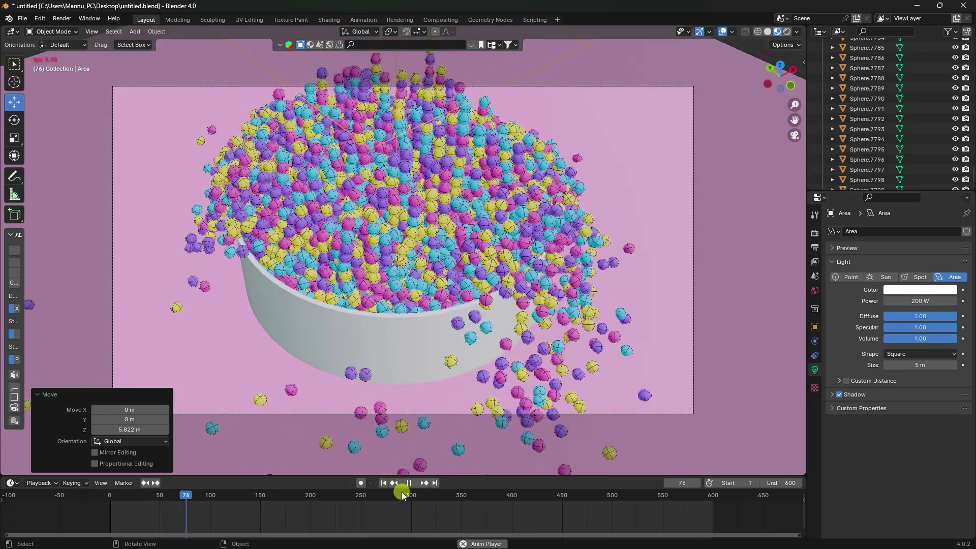
pyautogui.click(409, 483)
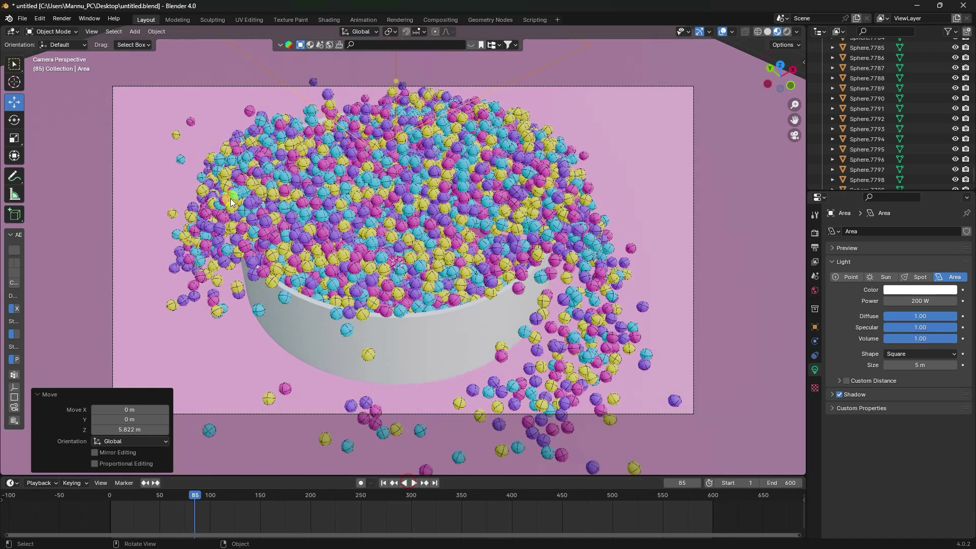
# Set the render engine to Cycles on GPU Compute with 256 maximum samples
pyautogui.click(815, 232)
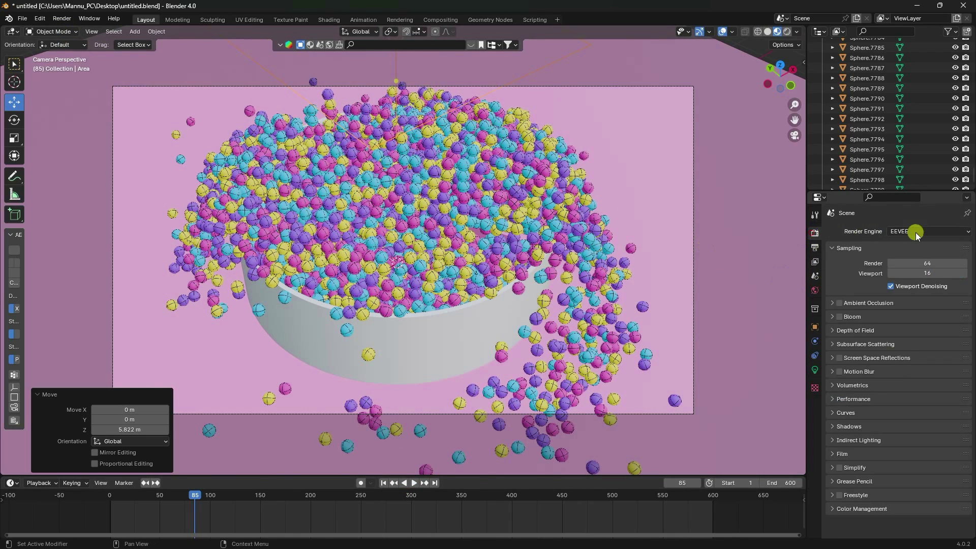
pyautogui.click(918, 231)
pyautogui.click(907, 266)
pyautogui.click(902, 257)
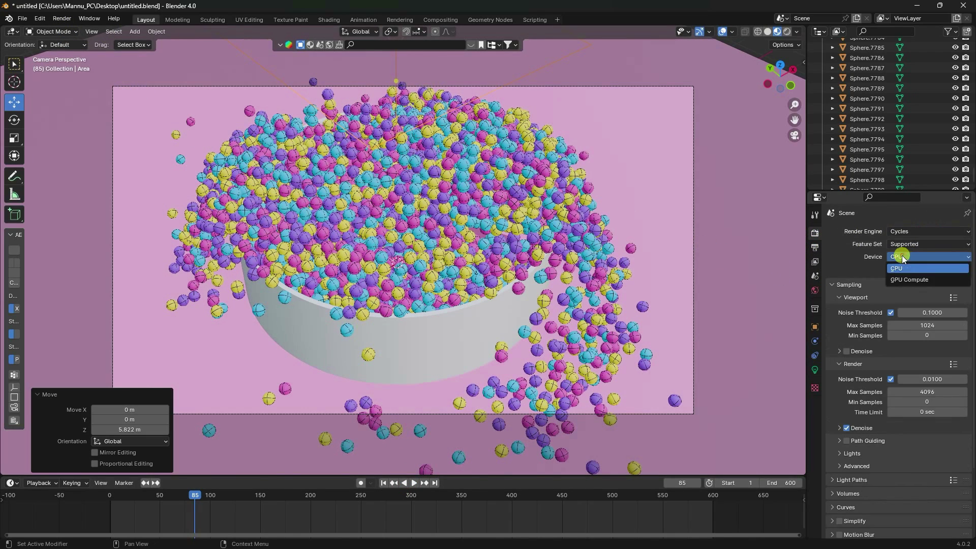
pyautogui.click(904, 278)
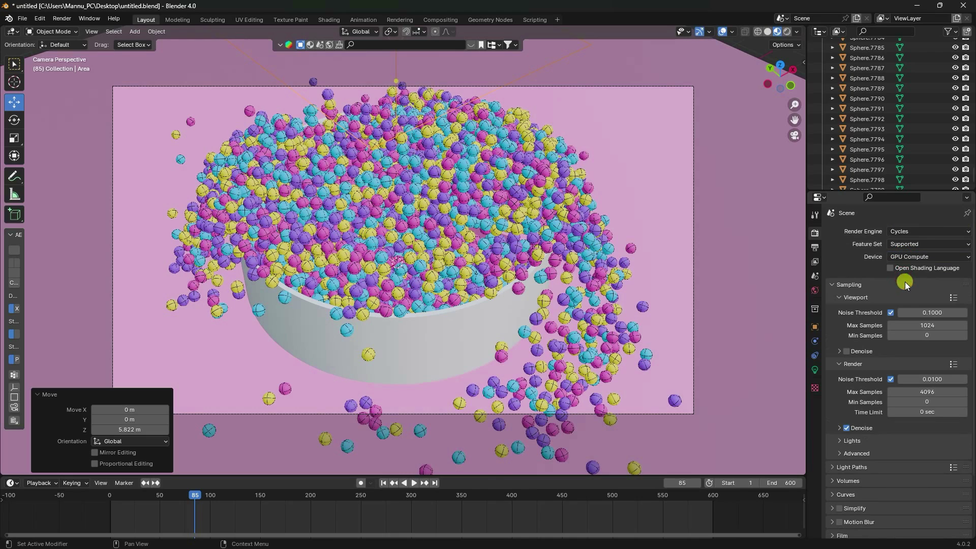
pyautogui.click(923, 392)
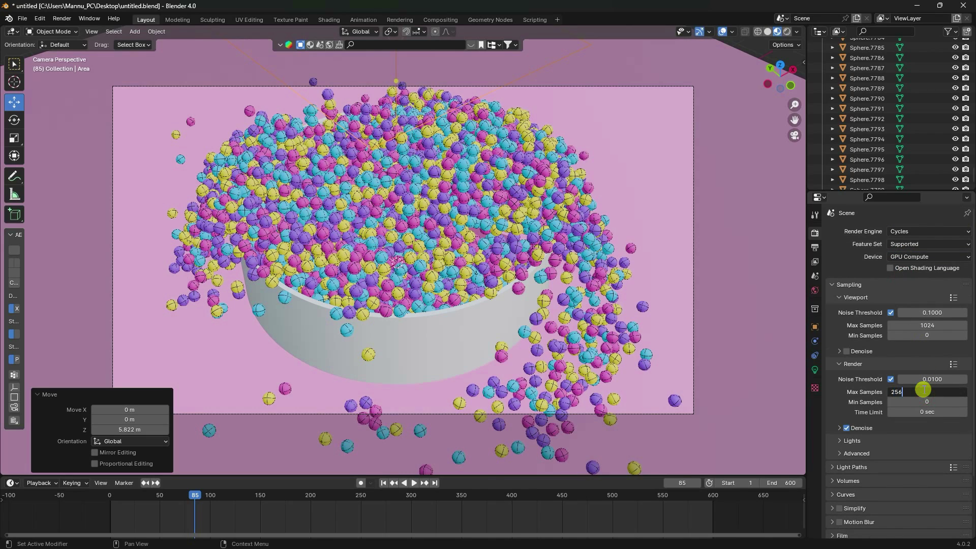
pyautogui.press('Return')
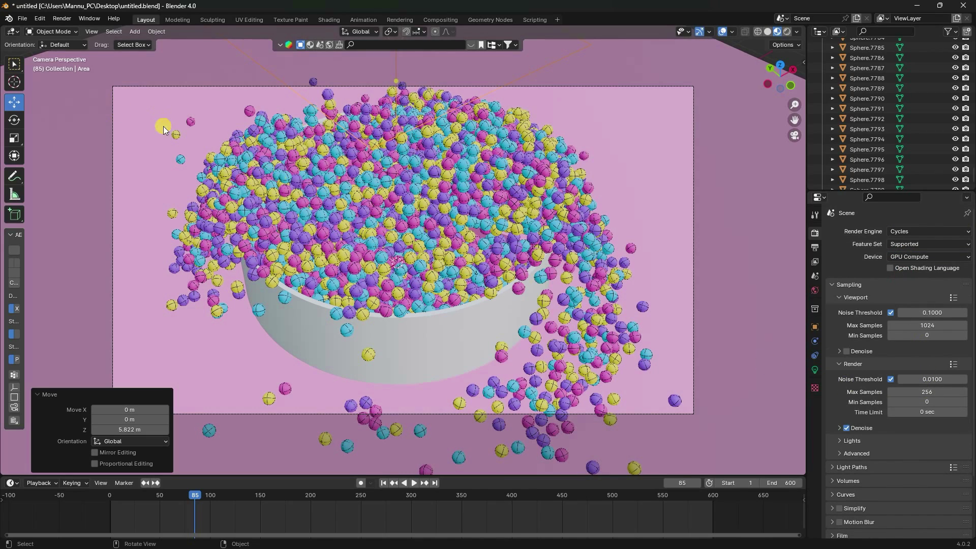
pyautogui.click(62, 19)
pyautogui.click(67, 27)
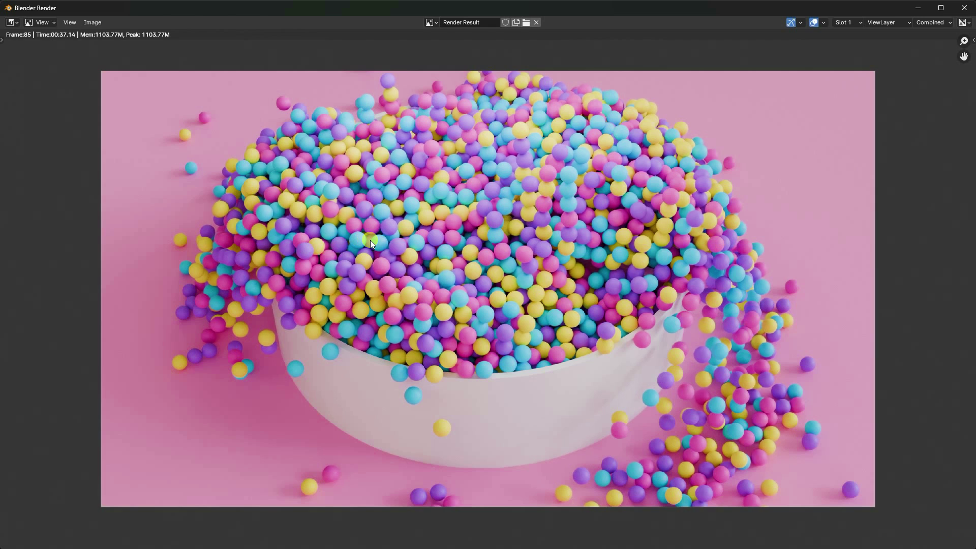
pyautogui.scroll(1, 383, 237)
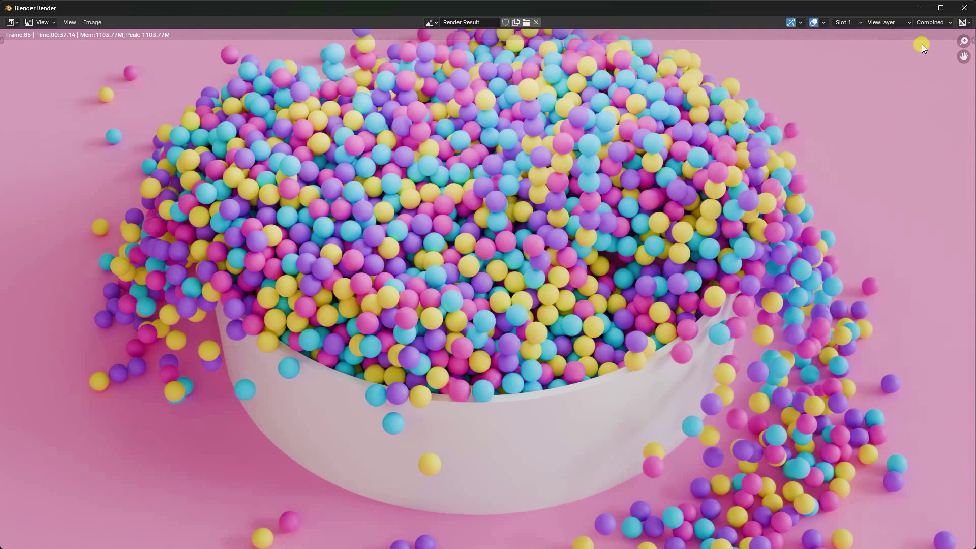
pyautogui.click(964, 8)
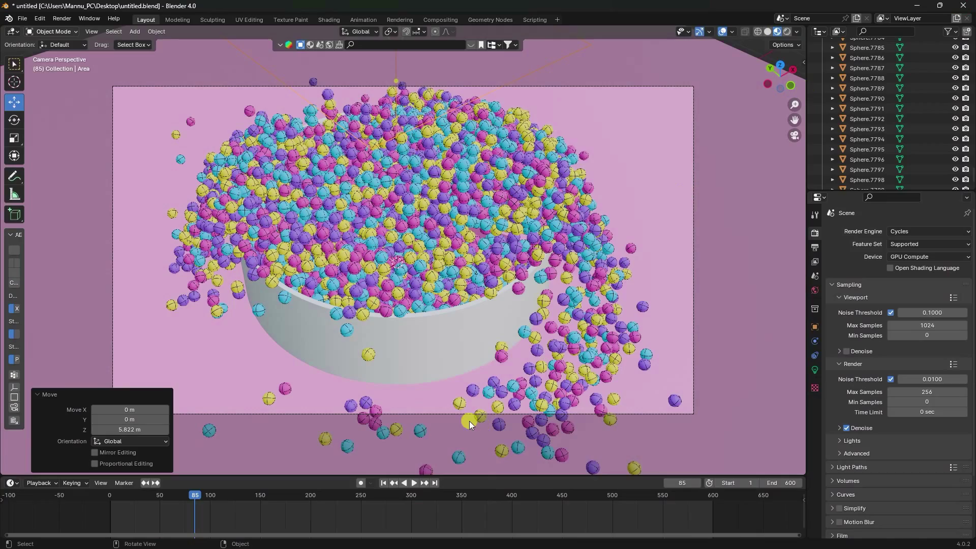
# Resume playback, pause at frame 119, and set the frame rate to 30 fps
pyautogui.click(415, 483)
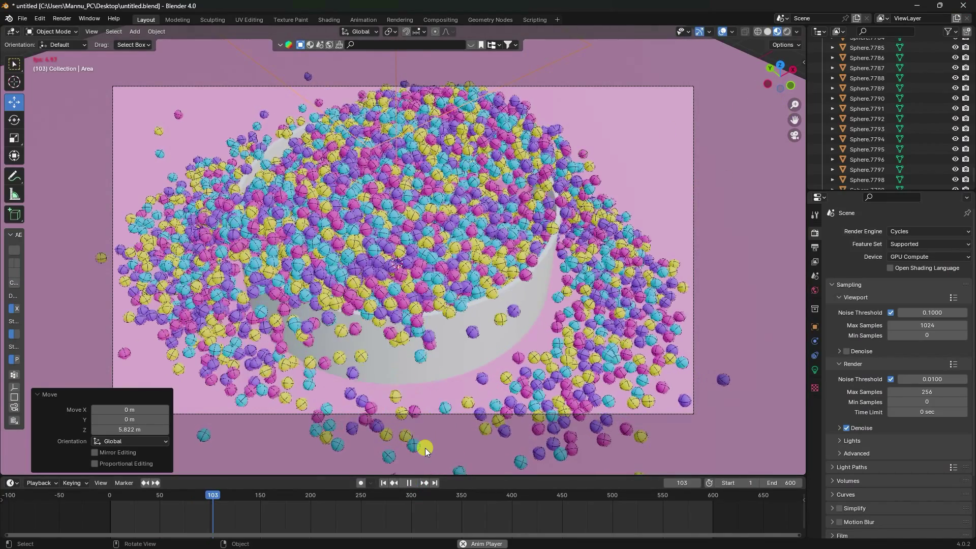
pyautogui.click(409, 484)
pyautogui.click(815, 247)
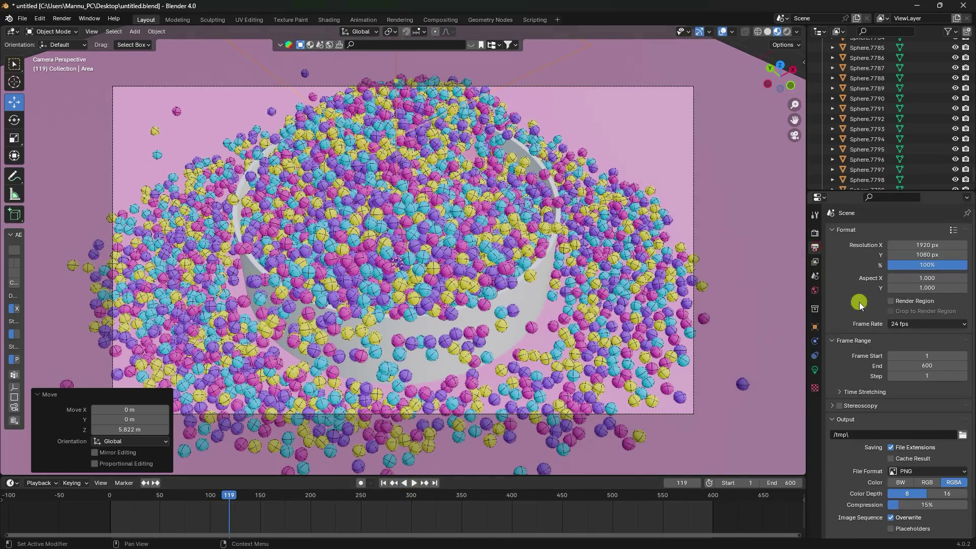
pyautogui.click(913, 323)
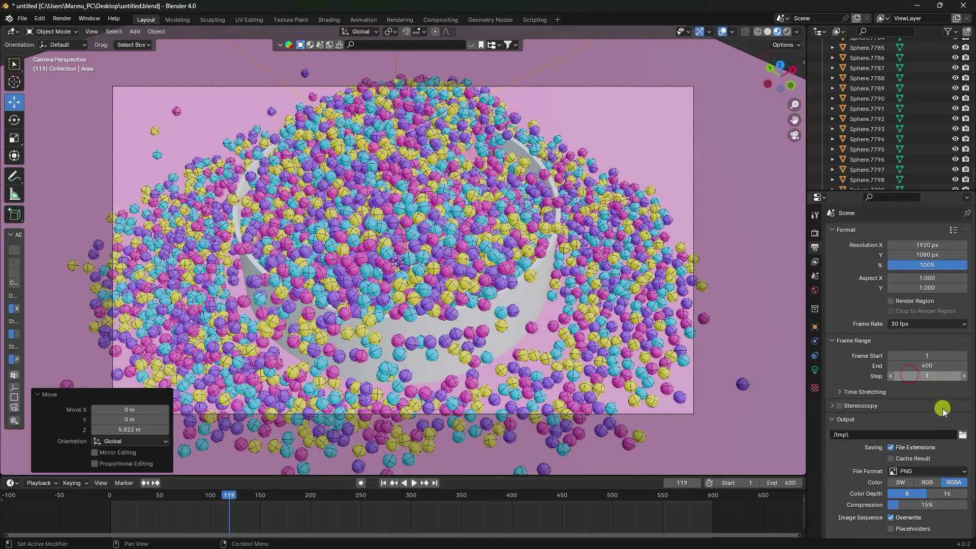
# Set the render output path to a new folder created on the Desktop
pyautogui.click(963, 434)
pyautogui.click(241, 201)
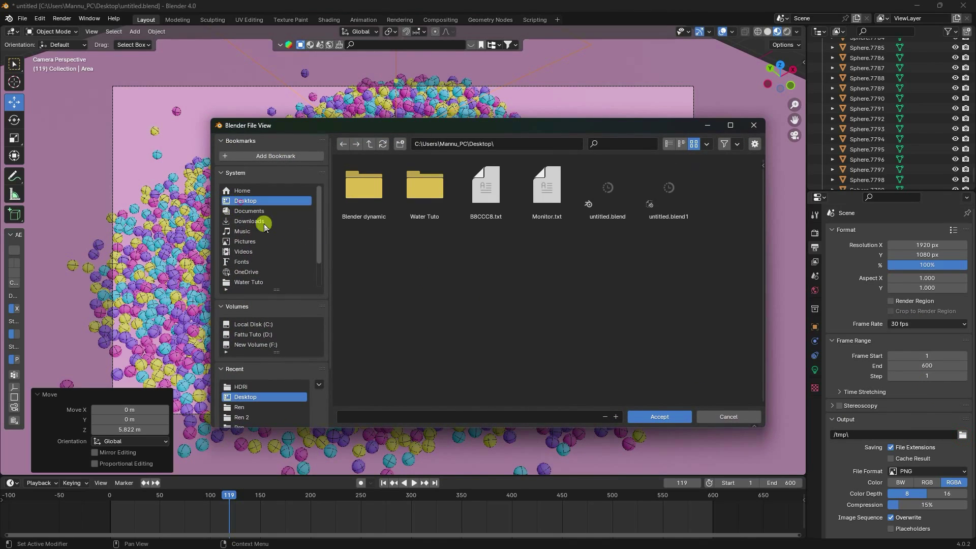
pyautogui.rightClick(413, 283)
pyautogui.click(384, 356)
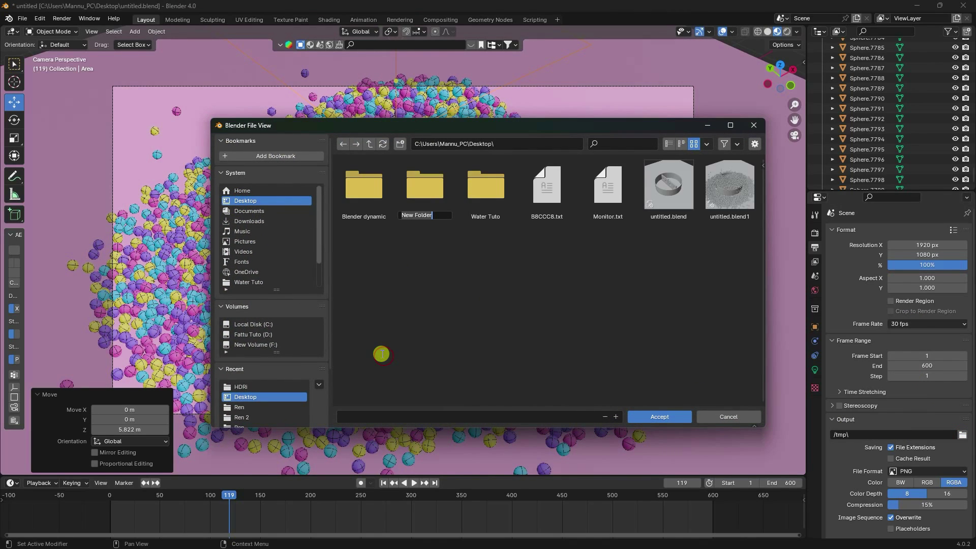
pyautogui.press('Return')
pyautogui.press('Return')
pyautogui.click(408, 417)
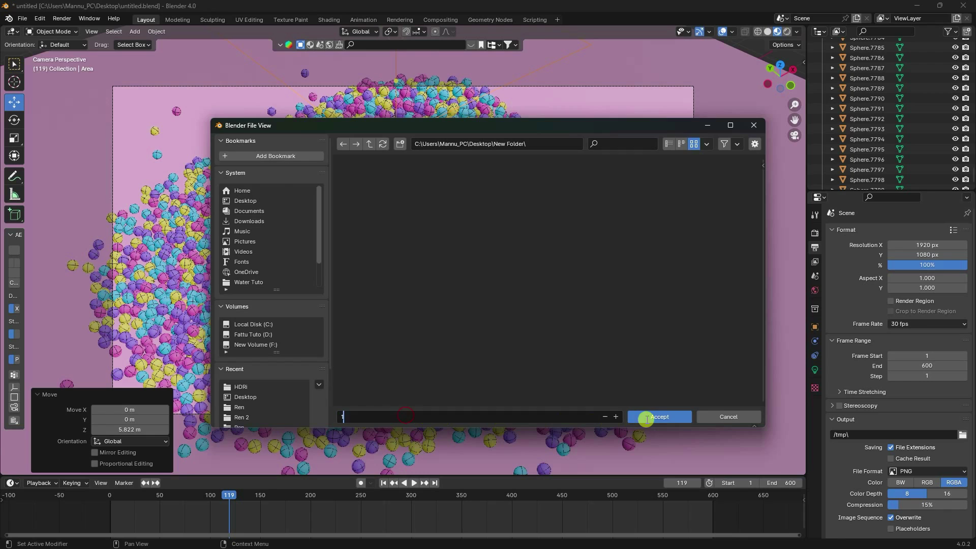
pyautogui.click(647, 418)
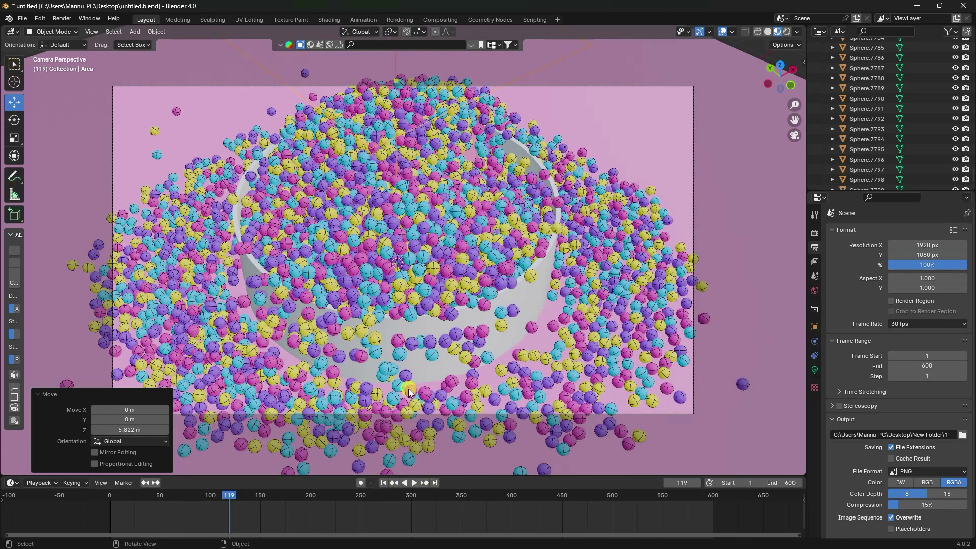
# Jump back to frame 1 and render the full animation
pyautogui.click(382, 482)
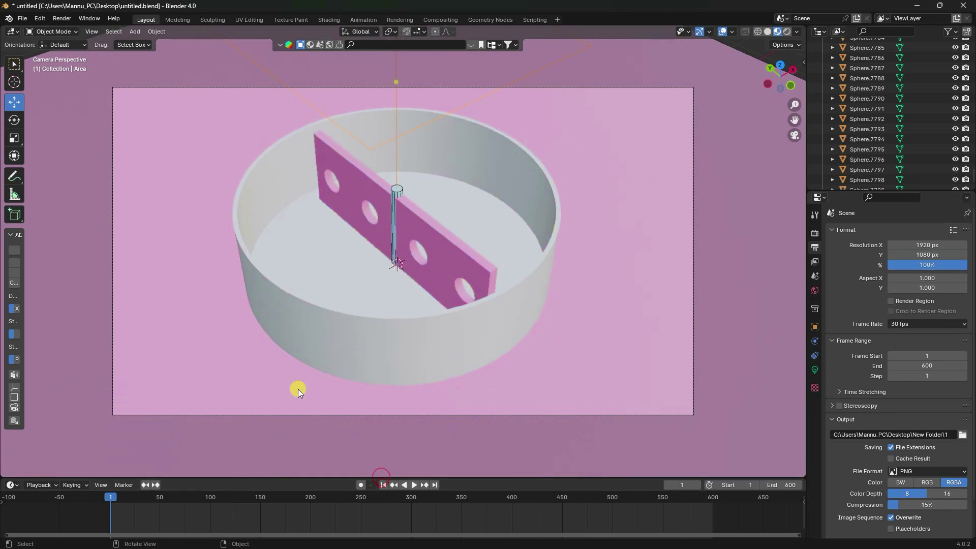
pyautogui.click(62, 18)
pyautogui.click(82, 41)
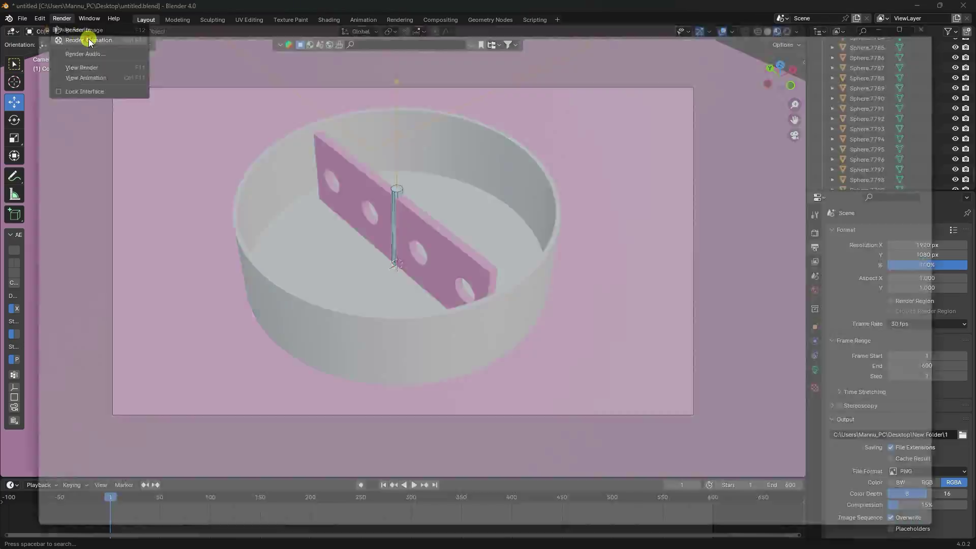